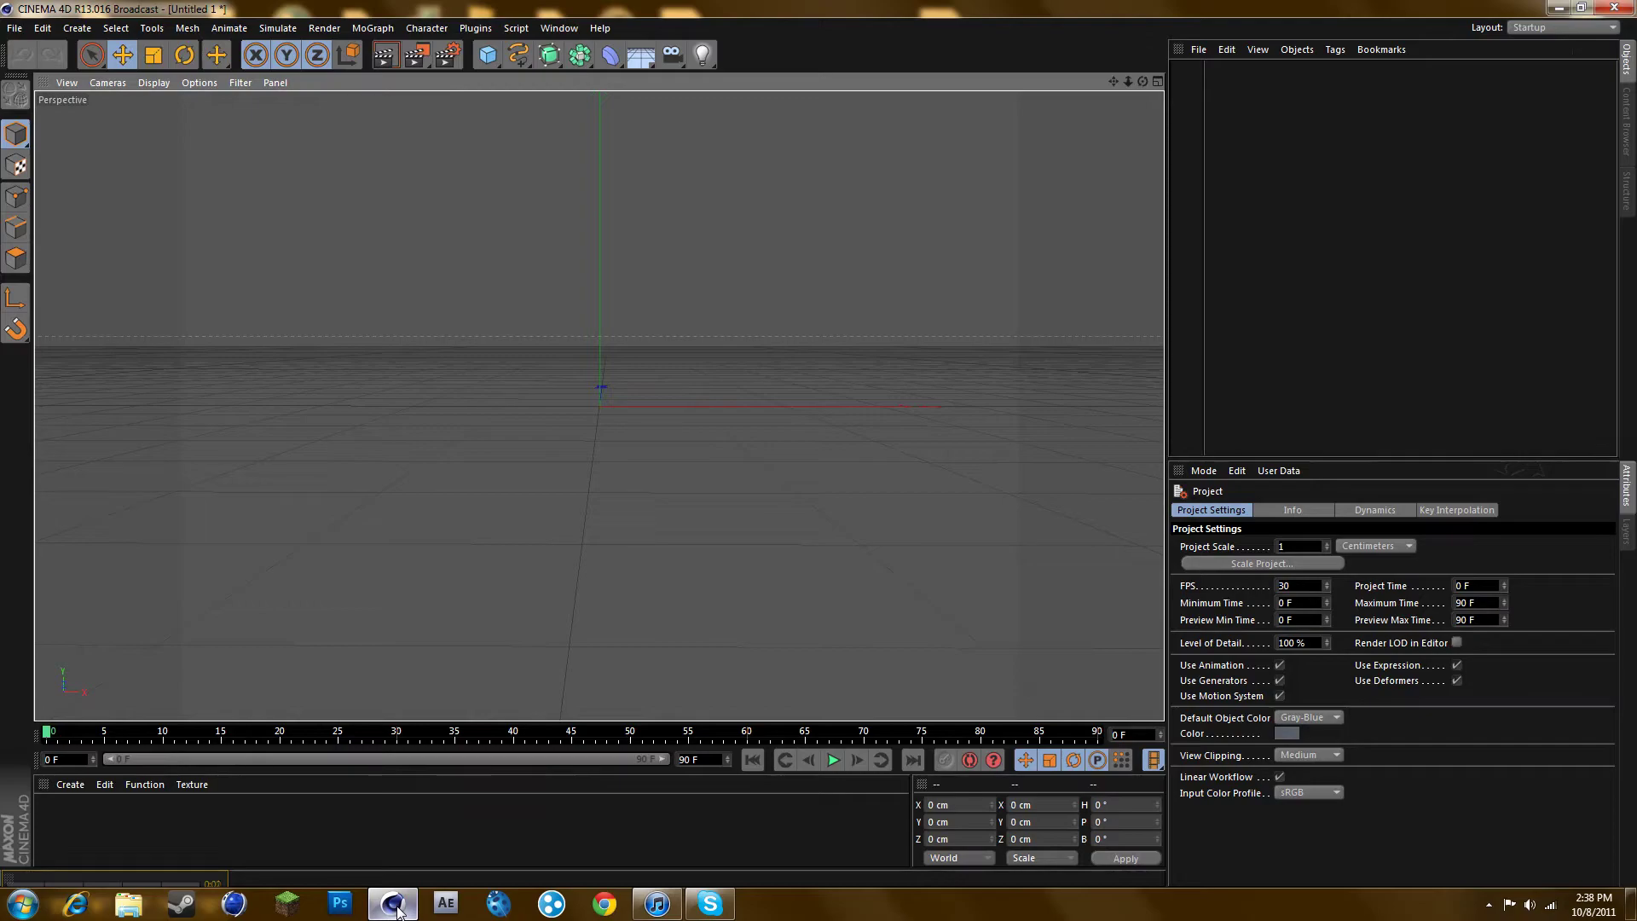
# - In Render Settings, set the output Width to 1920 and Height to 1080 pixels
pyautogui.click(453, 60)
pyautogui.doubleClick(359, 87)
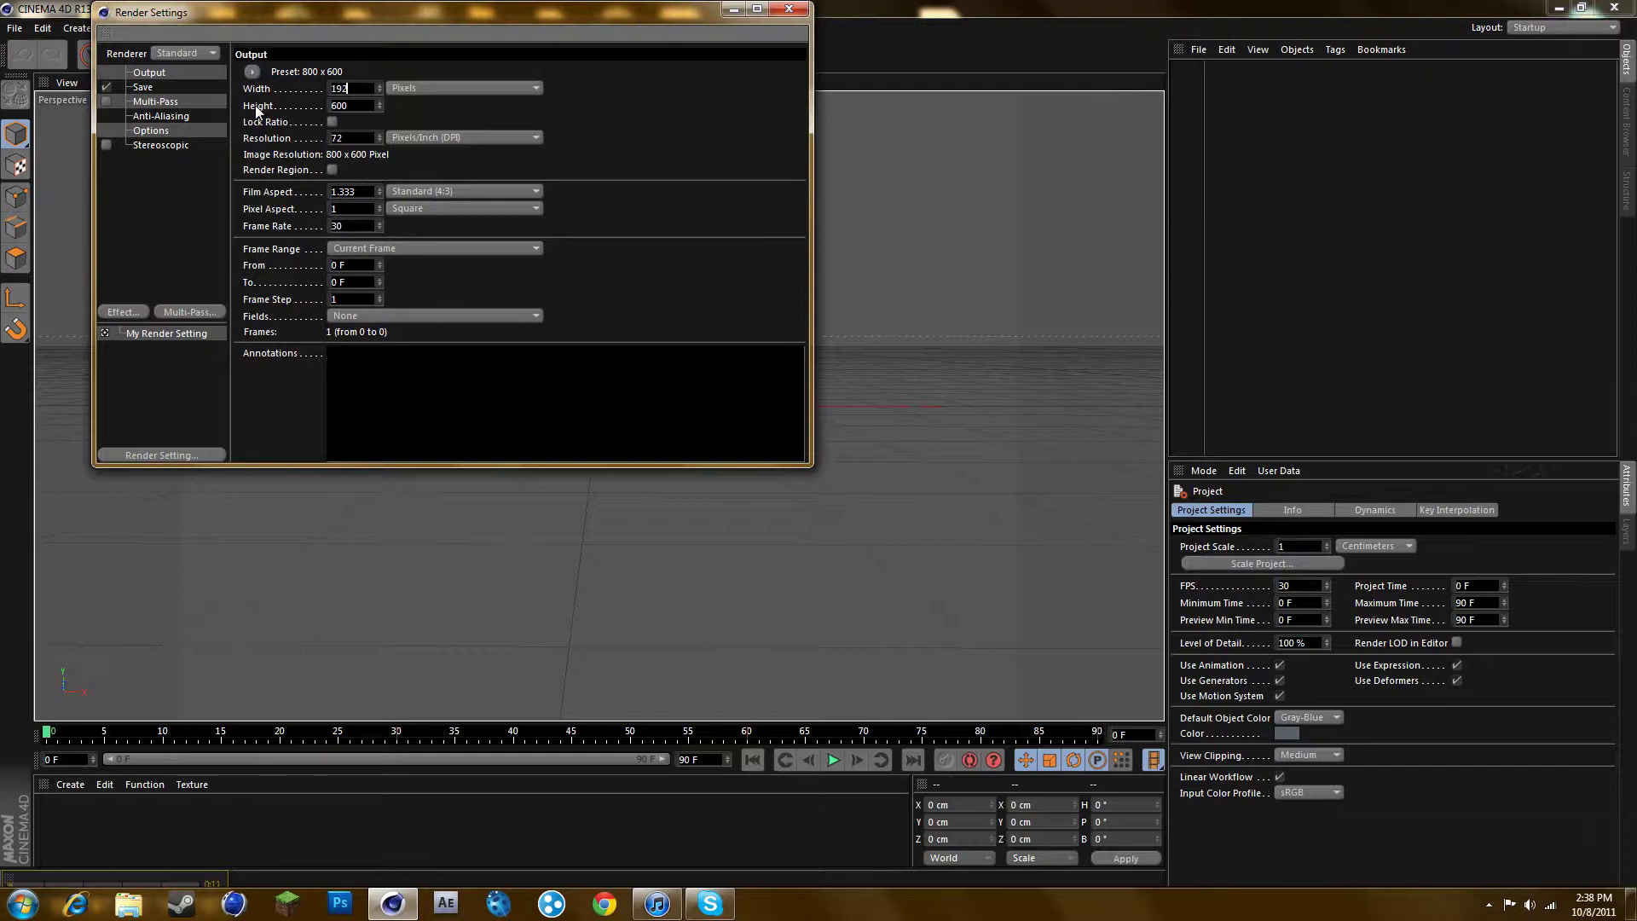
pyautogui.write('1920')
pyautogui.doubleClick(351, 105)
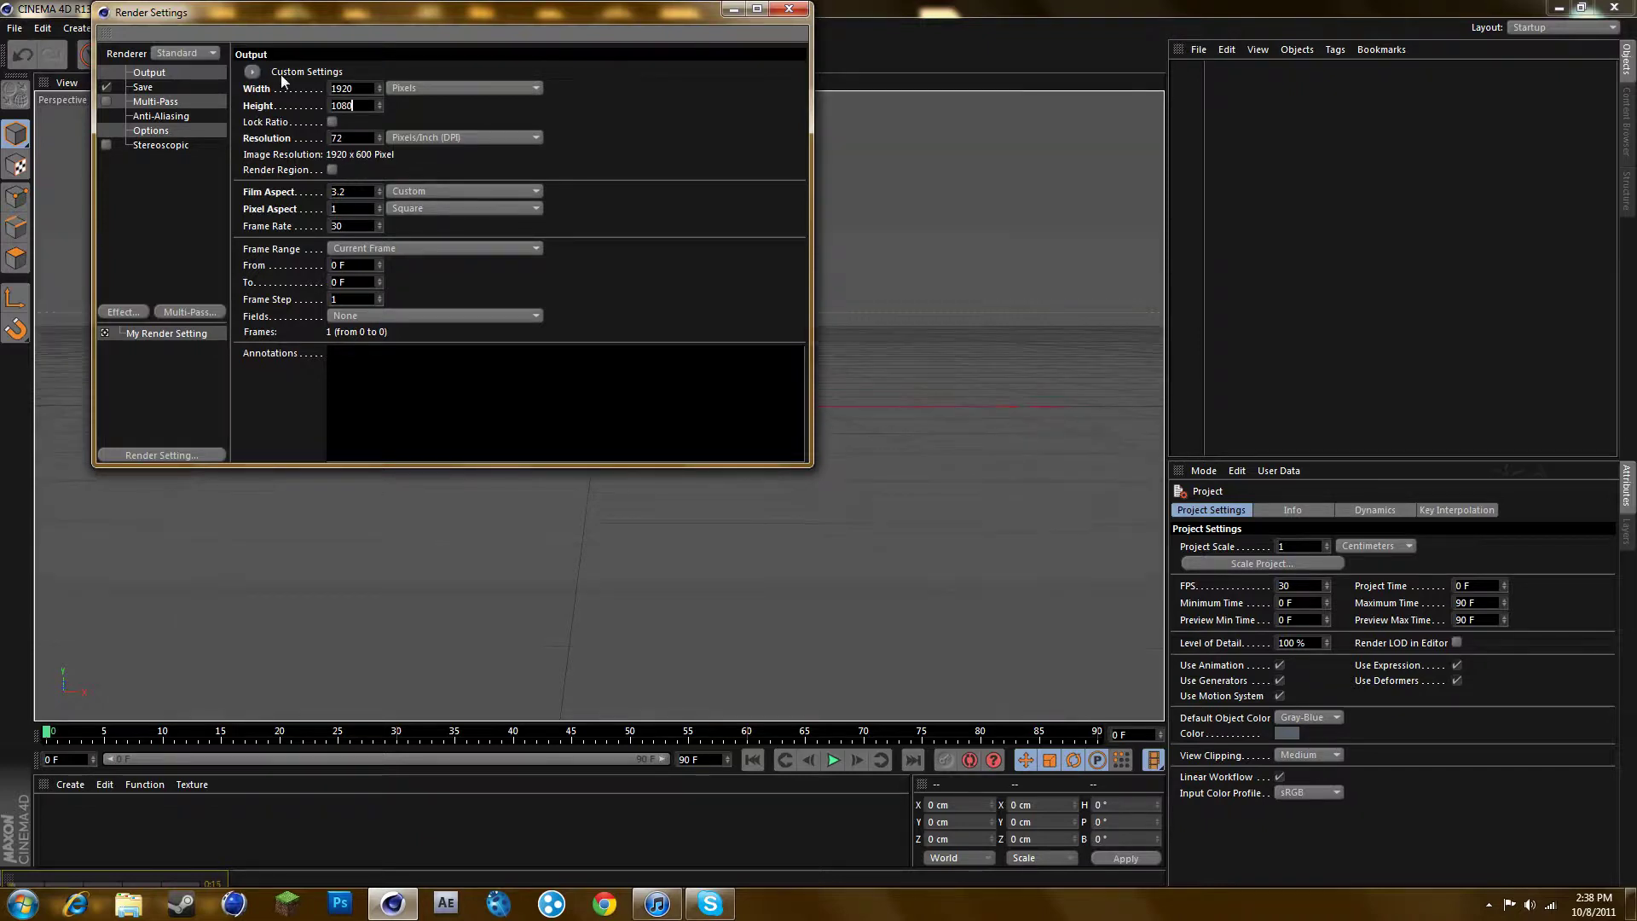
pyautogui.click(128, 312)
# - Add Ambient Occlusion with 140 cm maximum ray length and 35% contrast
pyautogui.click(214, 418)
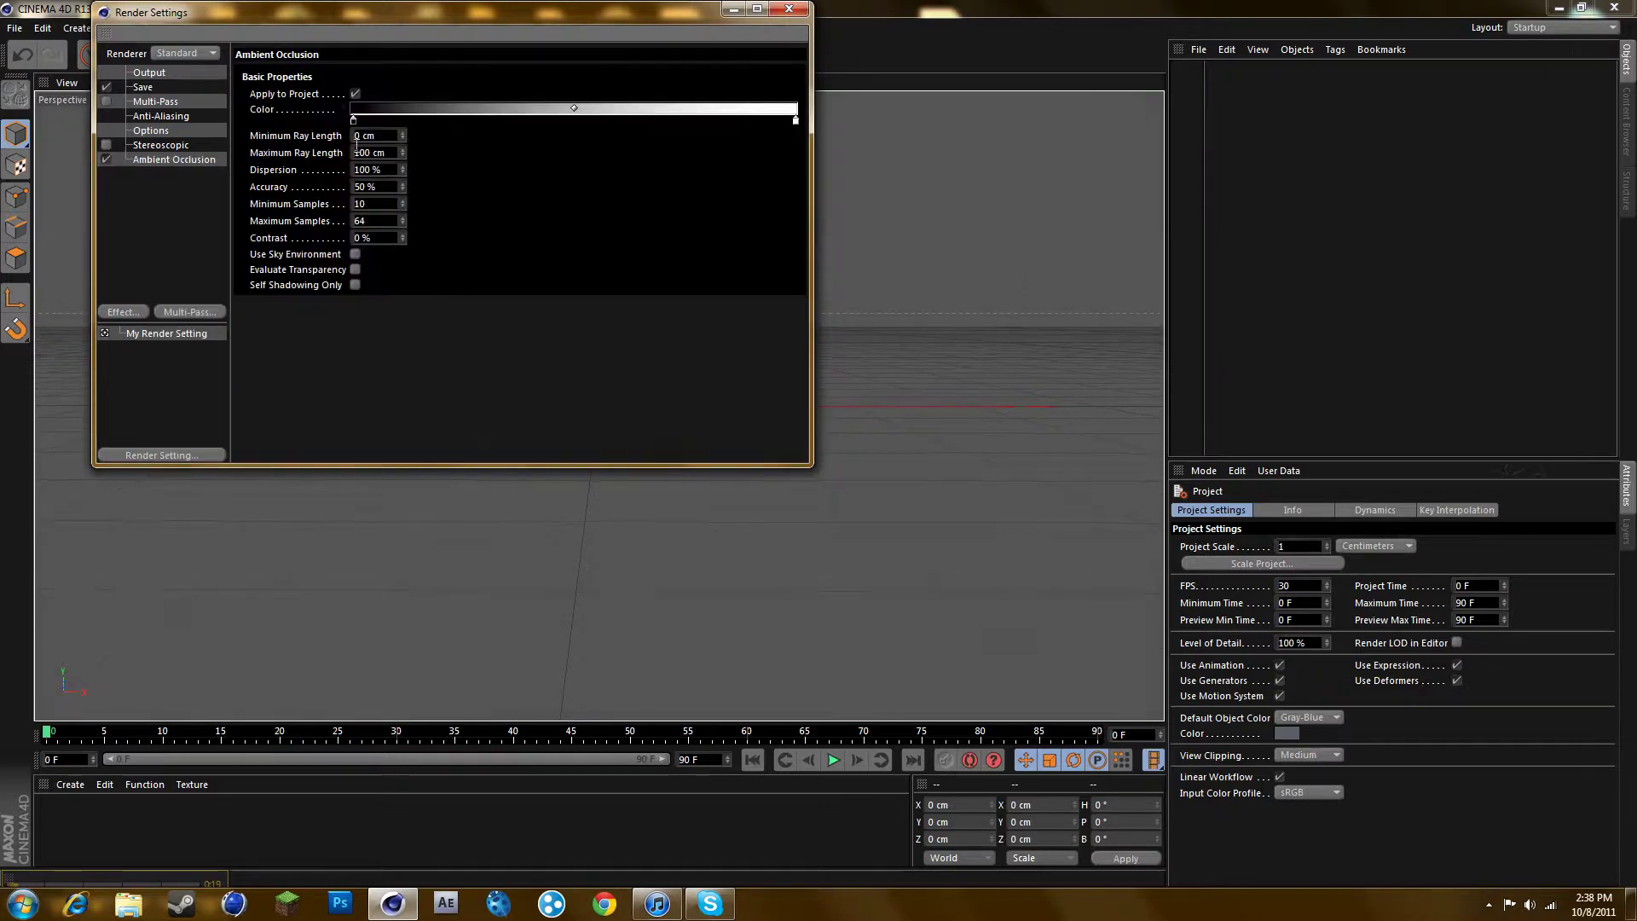
pyautogui.moveTo(373, 159); pyautogui.dragTo(362, 165)
pyautogui.write('40')
pyautogui.doubleClick(366, 238)
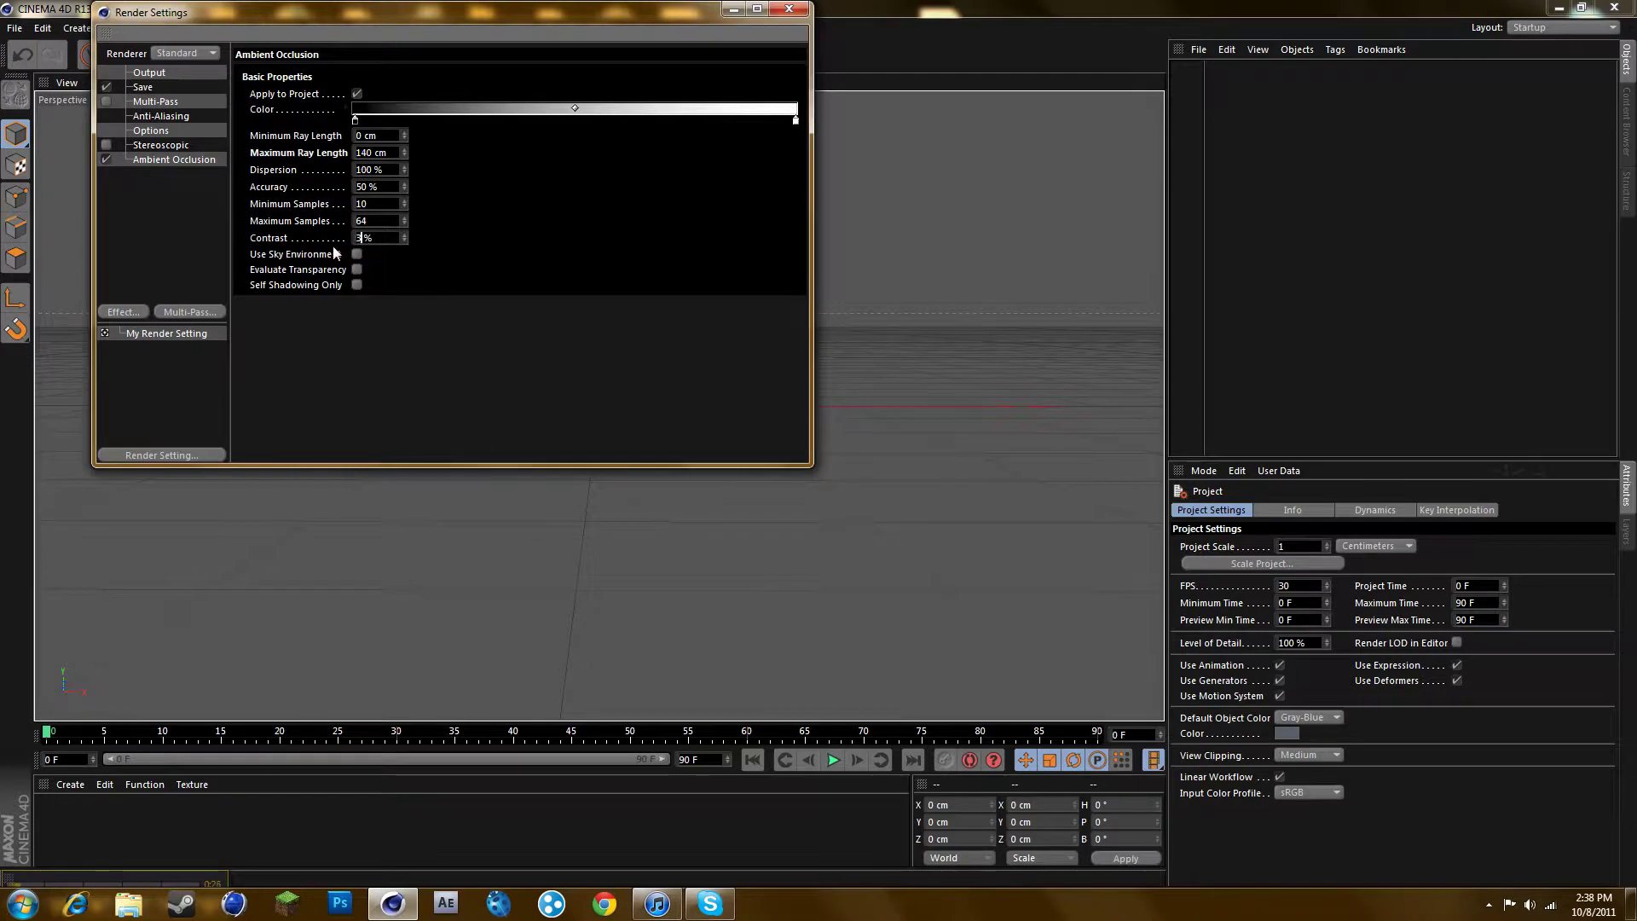
# - Add Global Illumination in IR + QMC mode with Low stochastic samples and Low record density
pyautogui.click(134, 309)
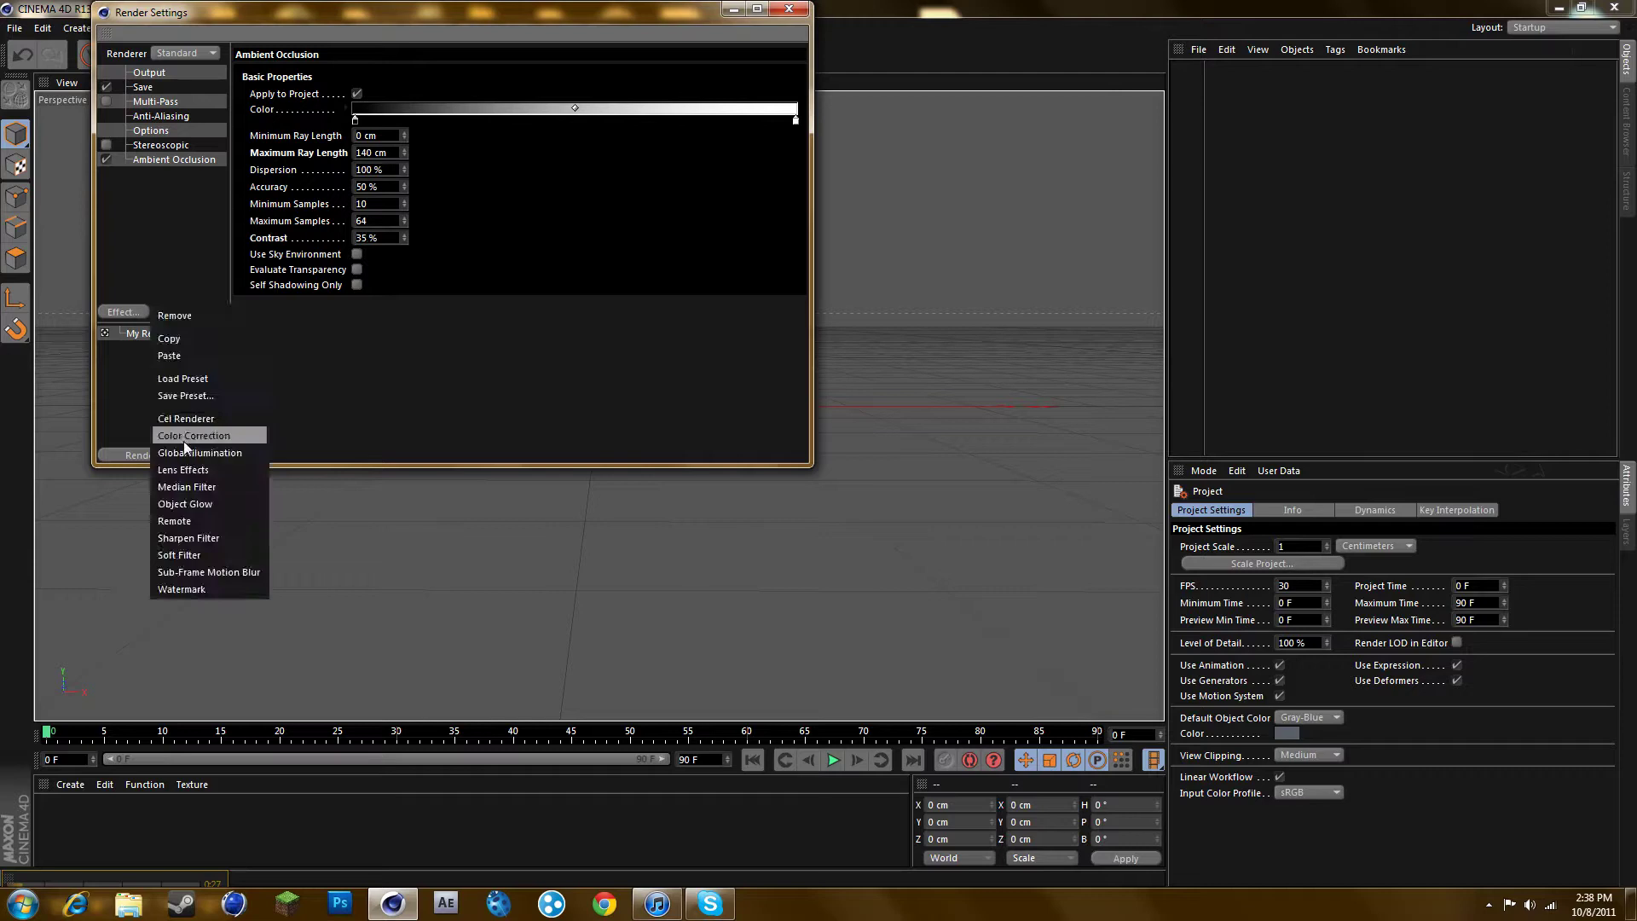
pyautogui.click(182, 442)
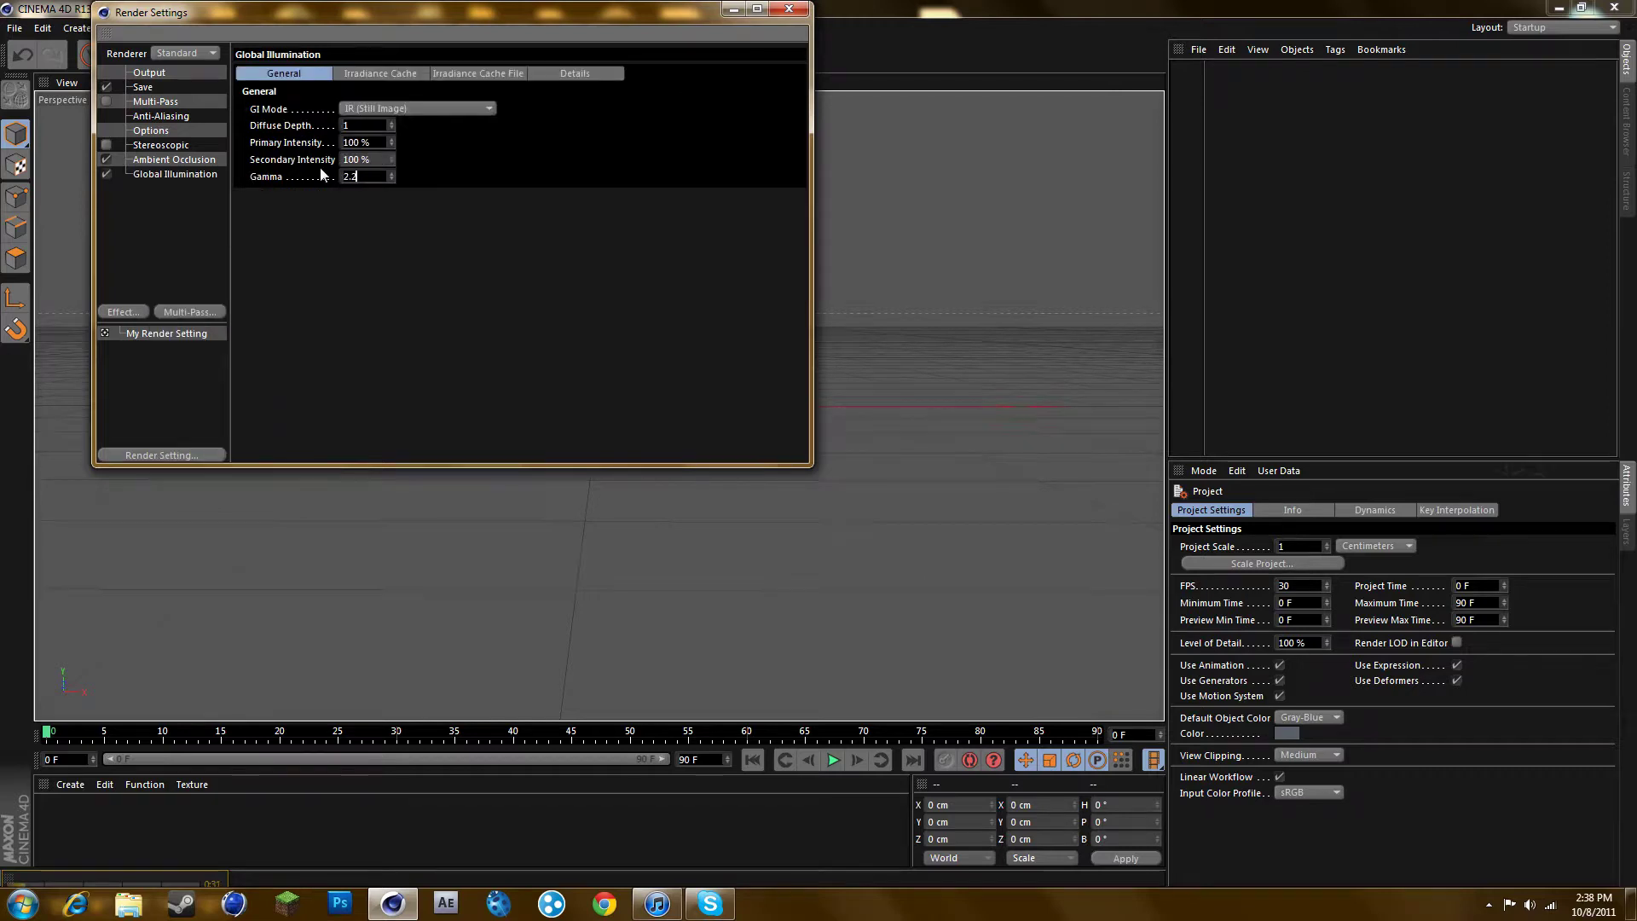
pyautogui.click(413, 108)
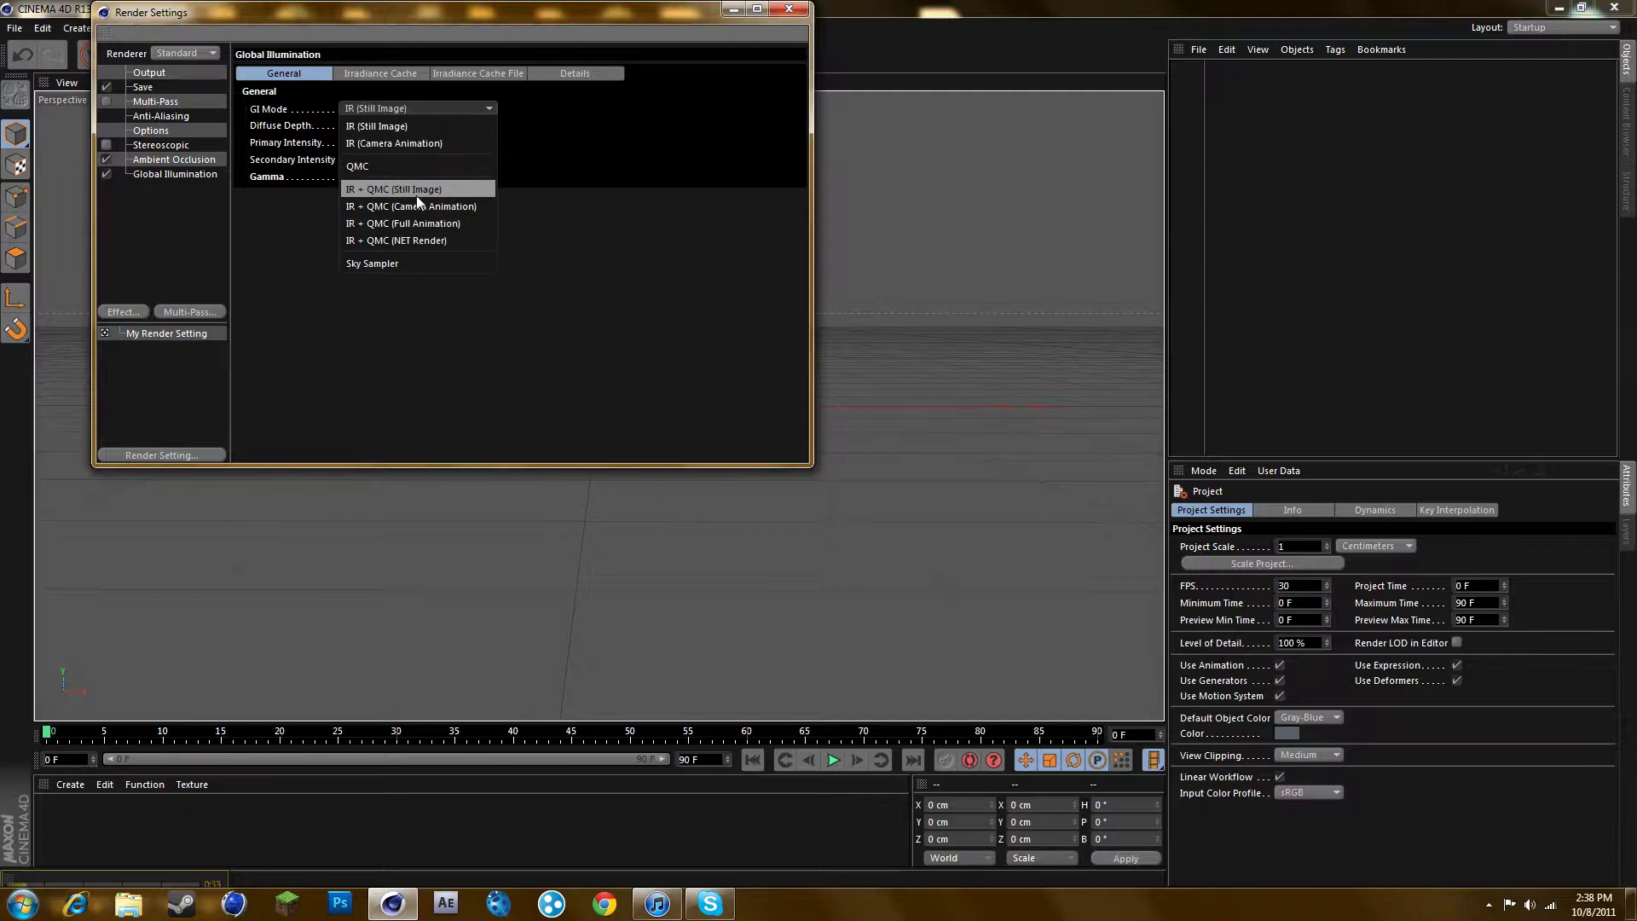
pyautogui.click(414, 189)
pyautogui.click(383, 75)
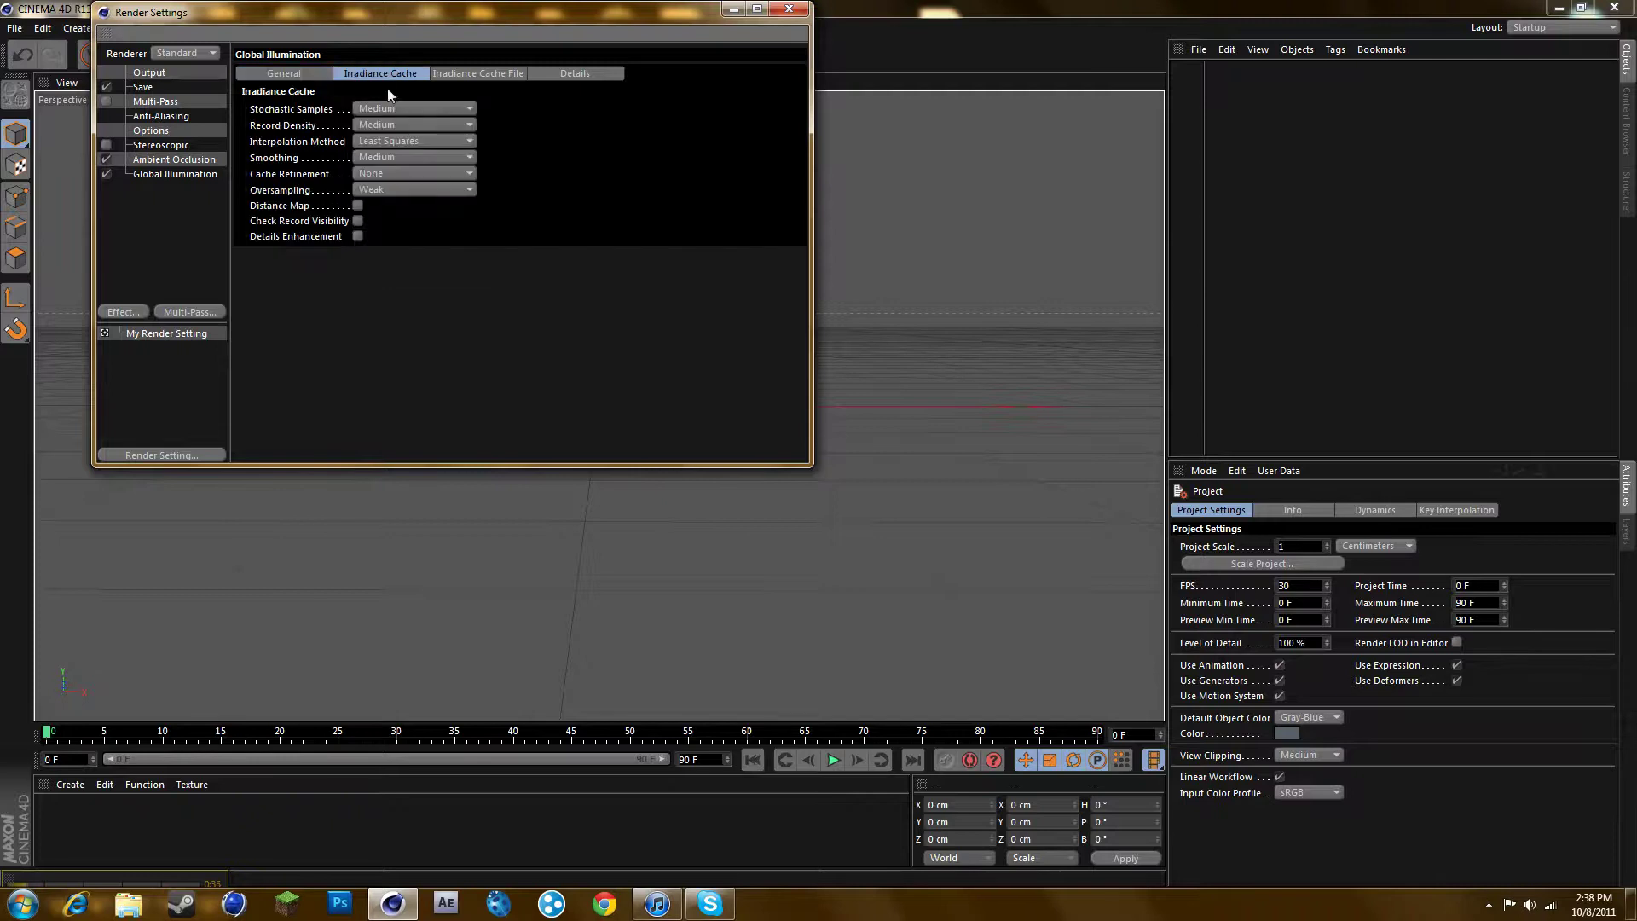
pyautogui.click(385, 109)
pyautogui.click(387, 171)
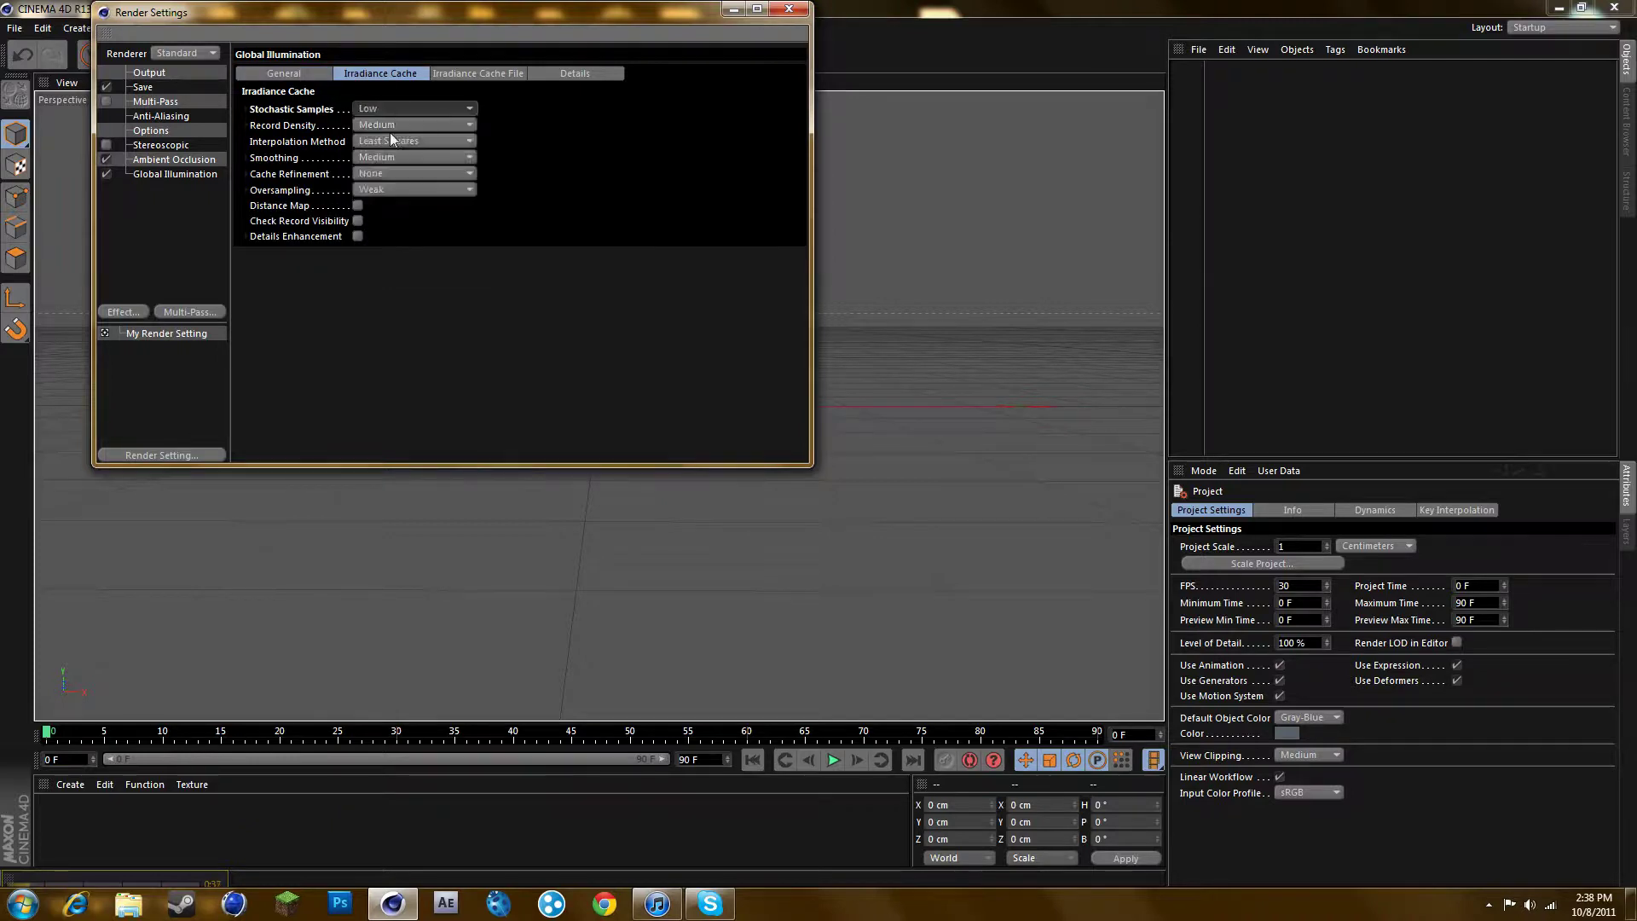
pyautogui.click(392, 124)
pyautogui.click(385, 176)
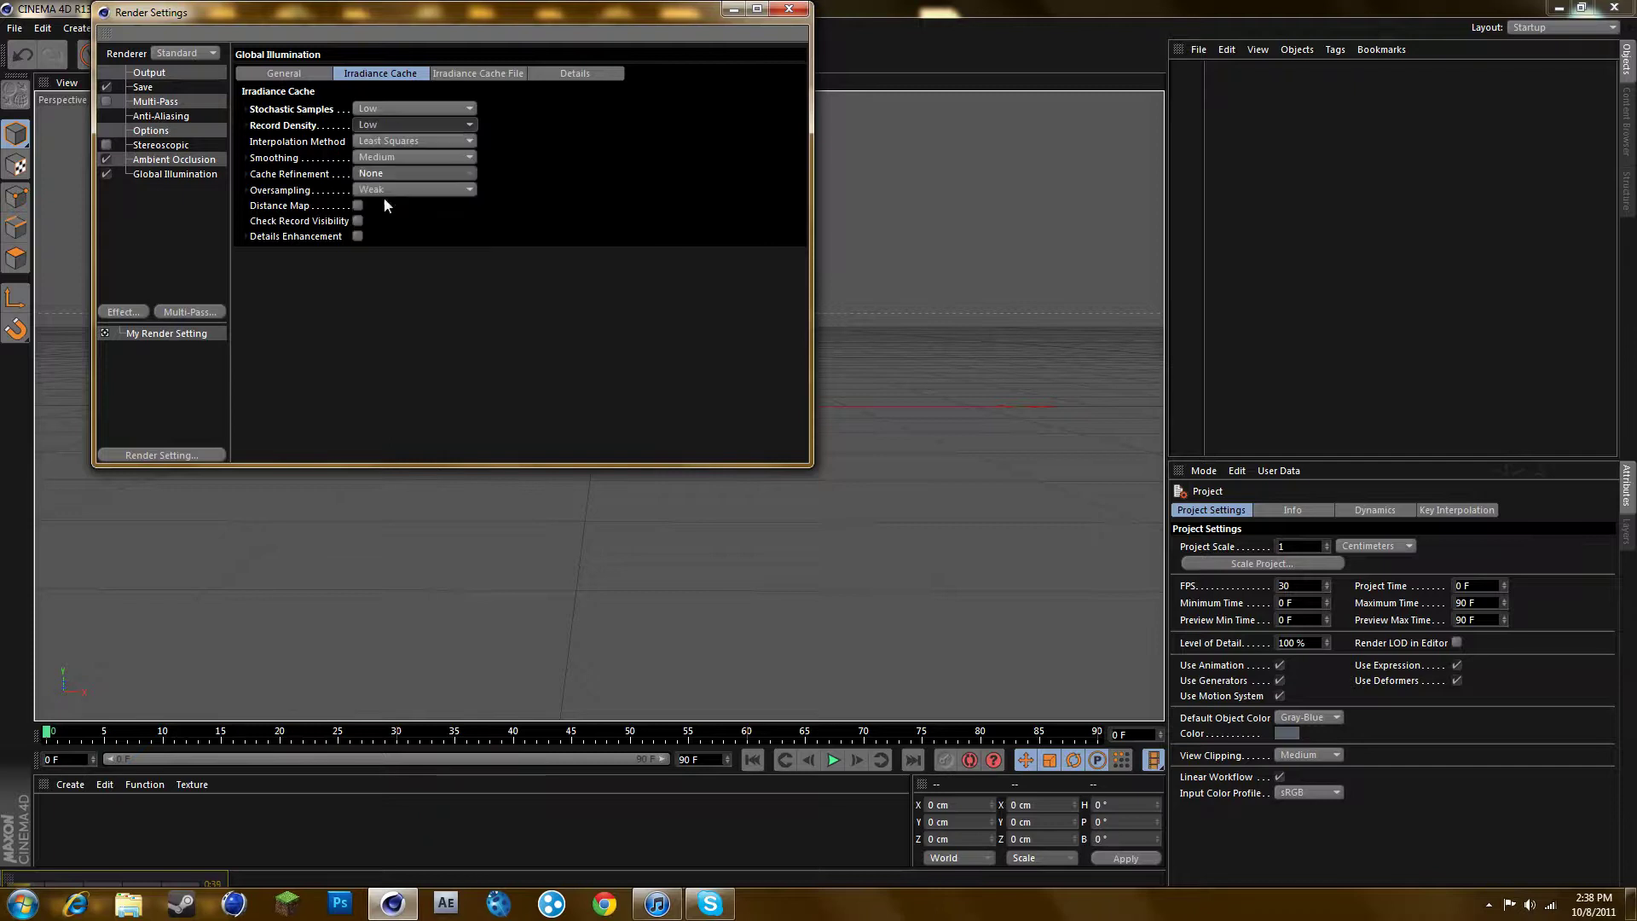
pyautogui.click(789, 9)
# - Add a Background object and a new material, choosing to load an image into its Color channel
pyautogui.moveTo(645, 59); pyautogui.dragTo(694, 129)
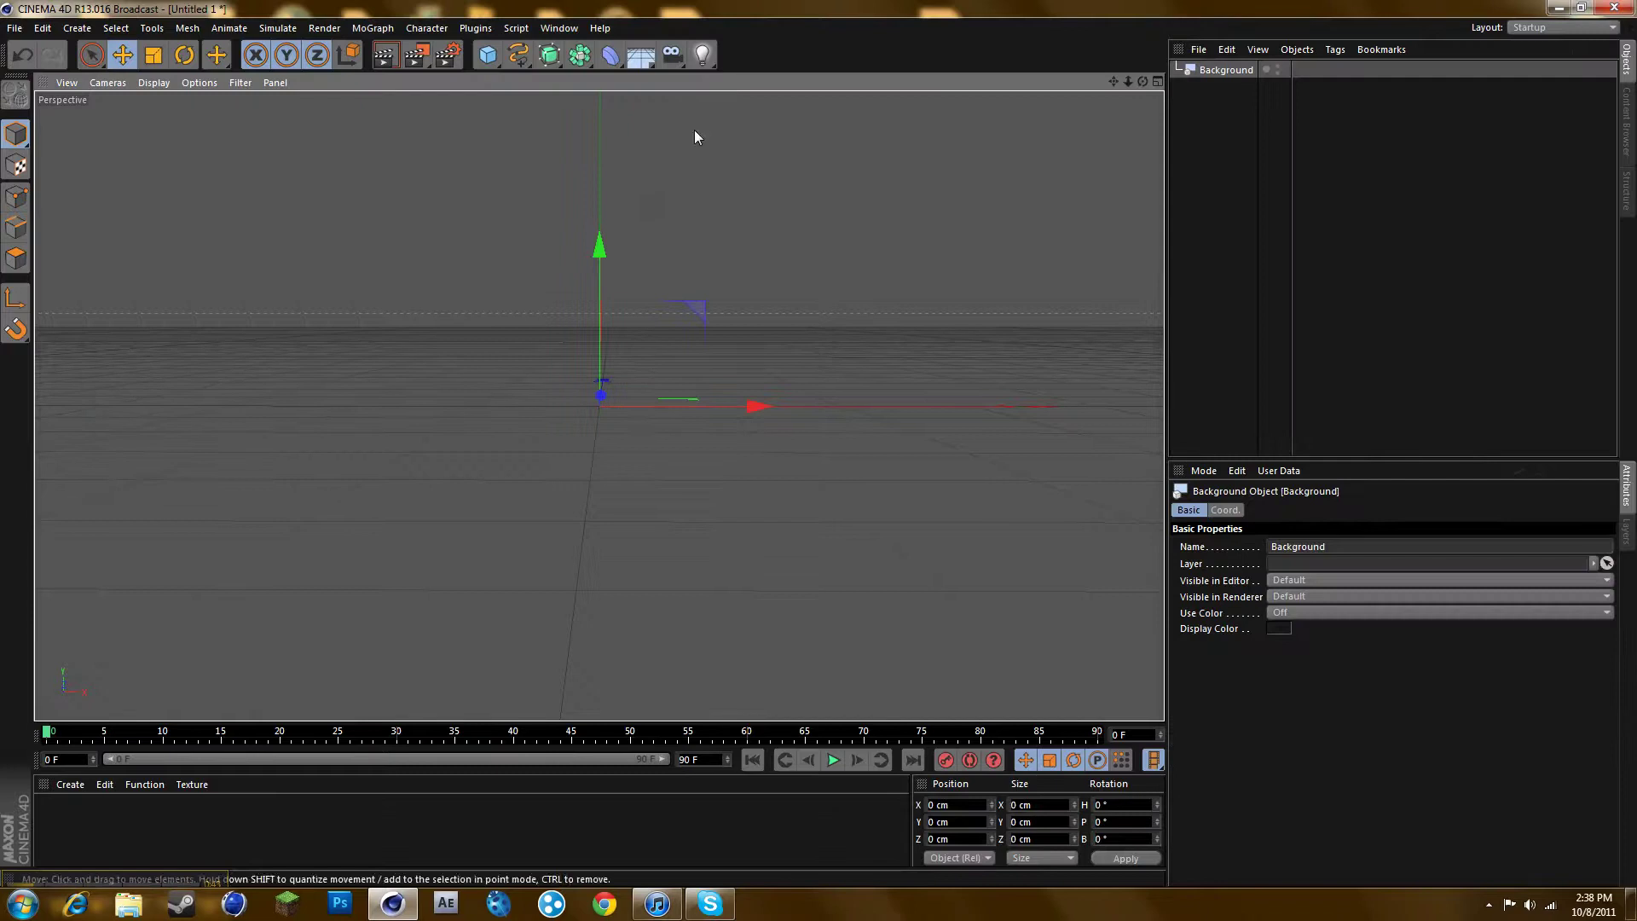
pyautogui.doubleClick(49, 818)
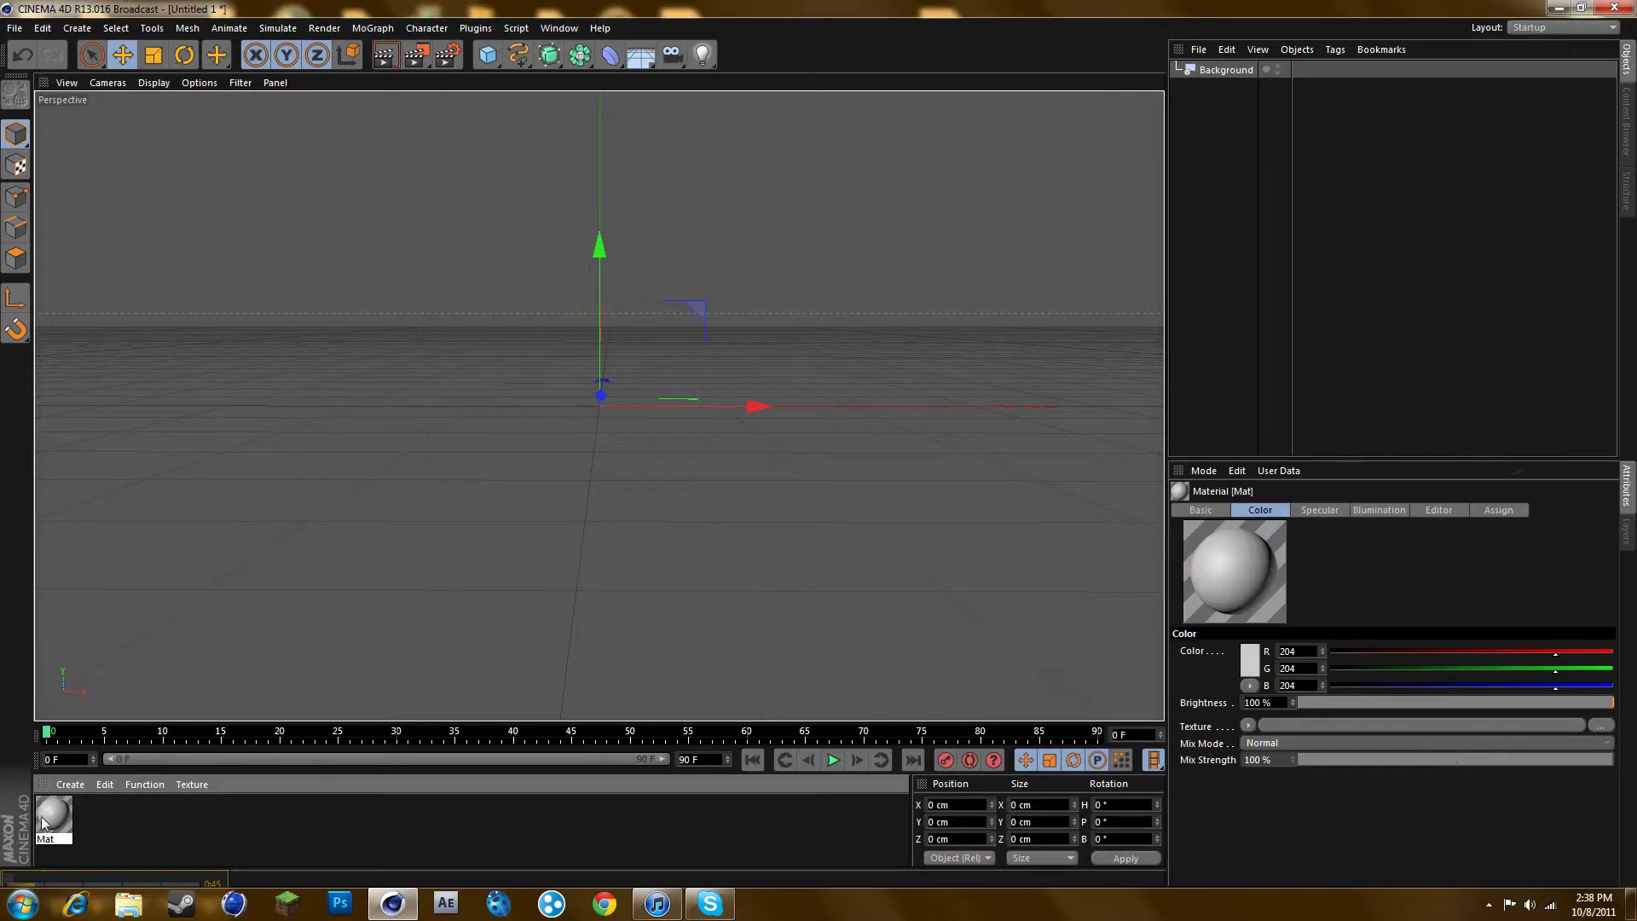
pyautogui.doubleClick(53, 815)
pyautogui.click(454, 276)
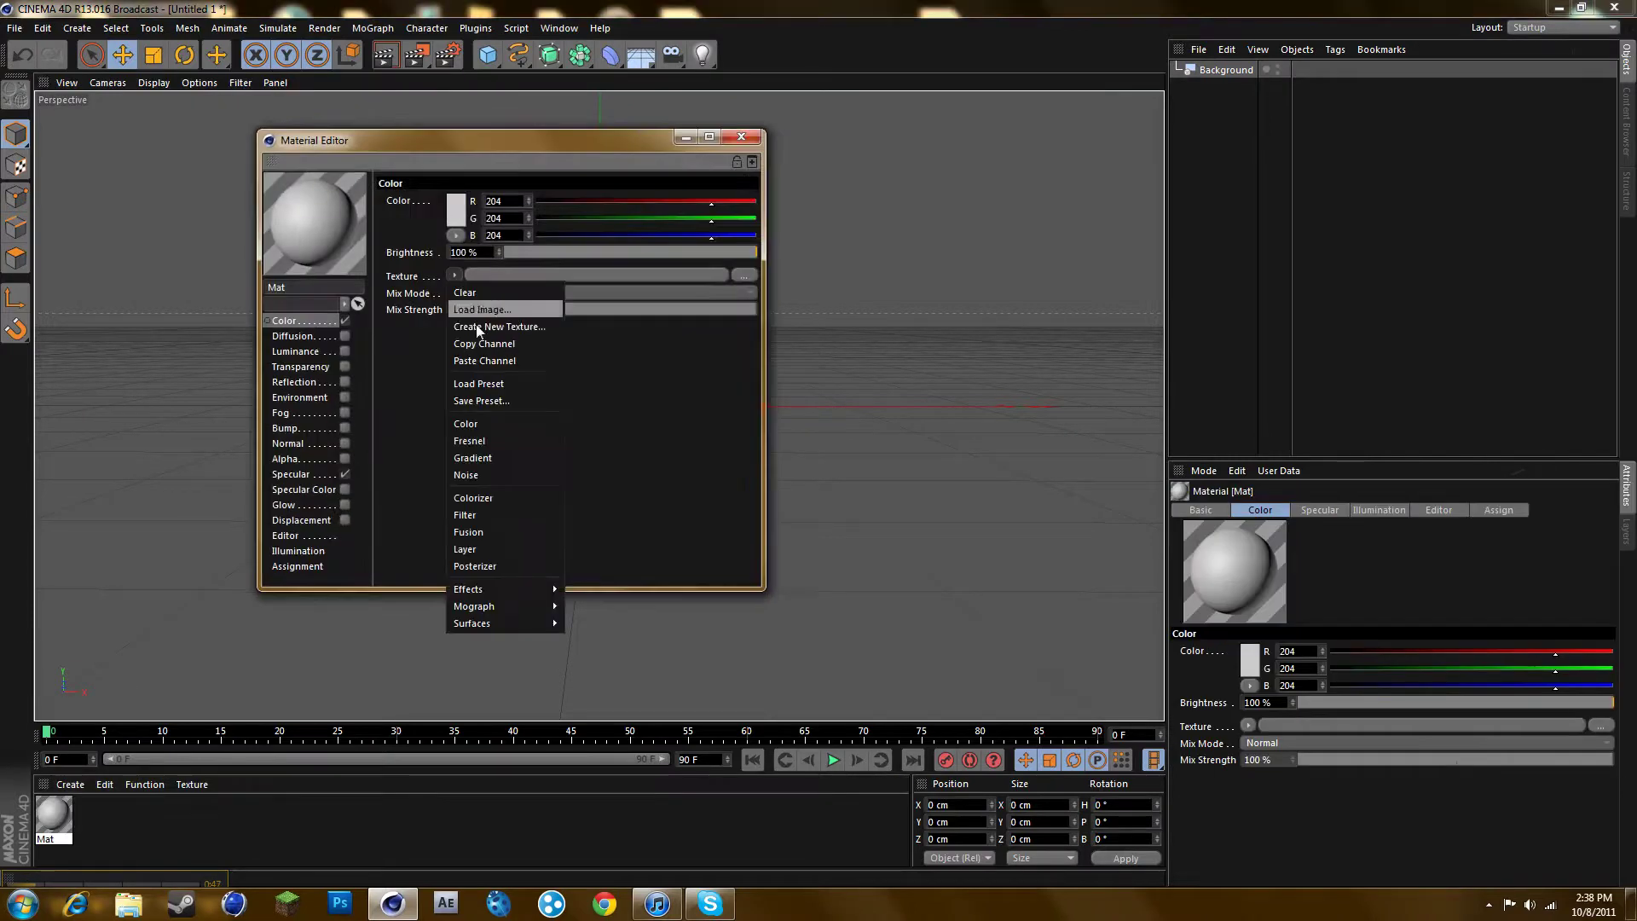
pyautogui.click(494, 391)
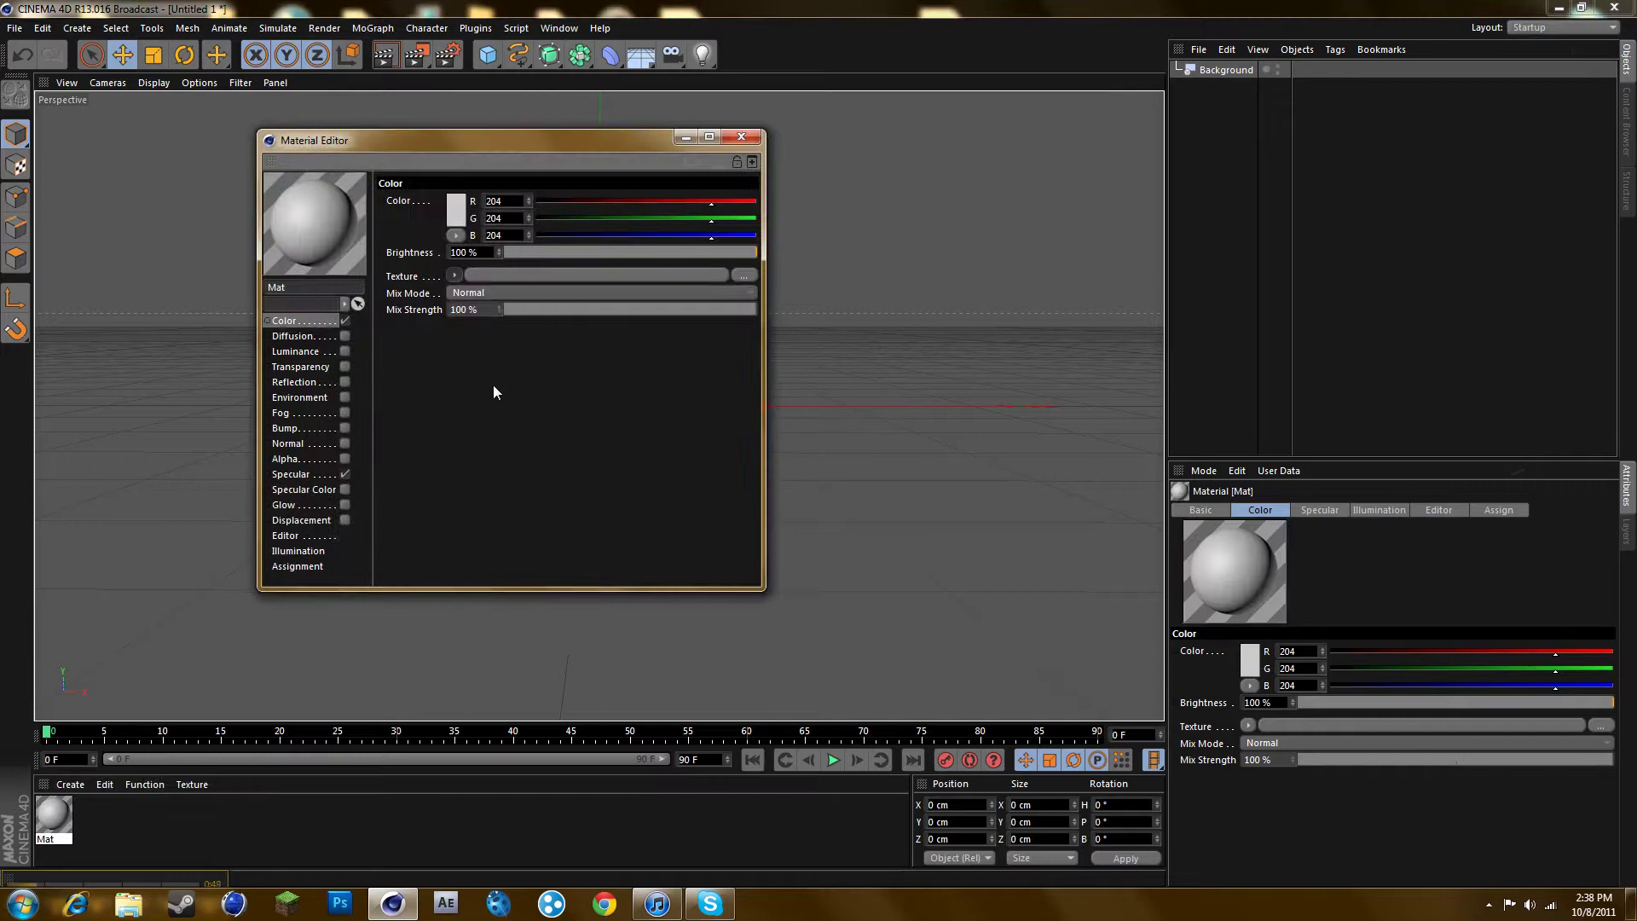
pyautogui.click(455, 275)
pyautogui.click(493, 307)
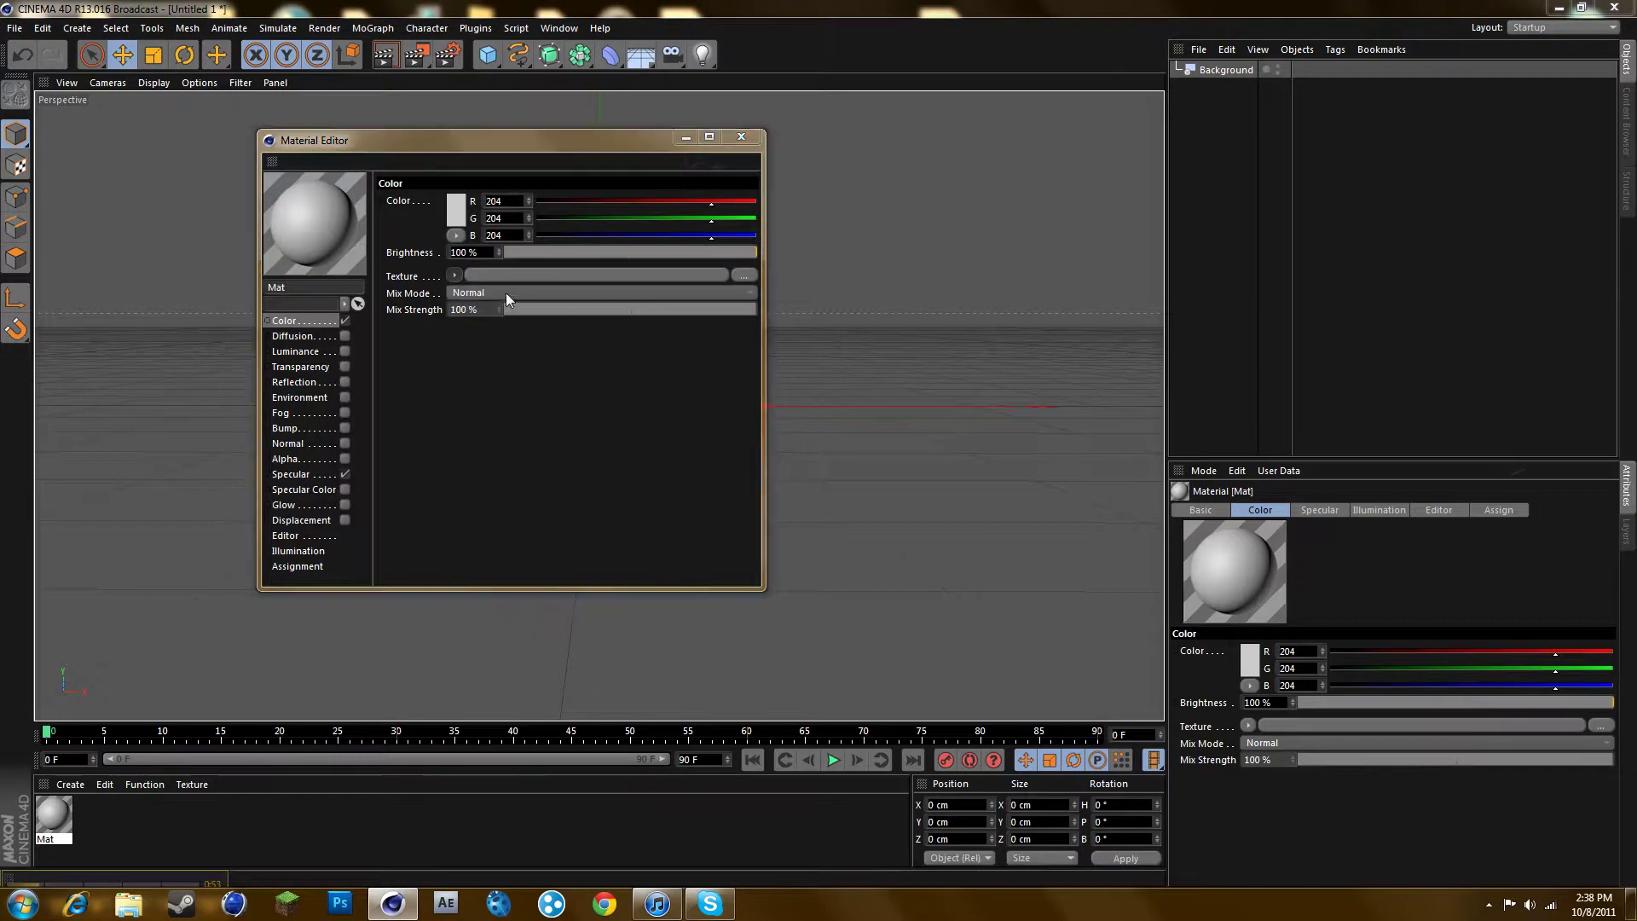
# - Load the road photo 81804.jpg from the tutorial folder as the Color texture
pyautogui.click(331, 270)
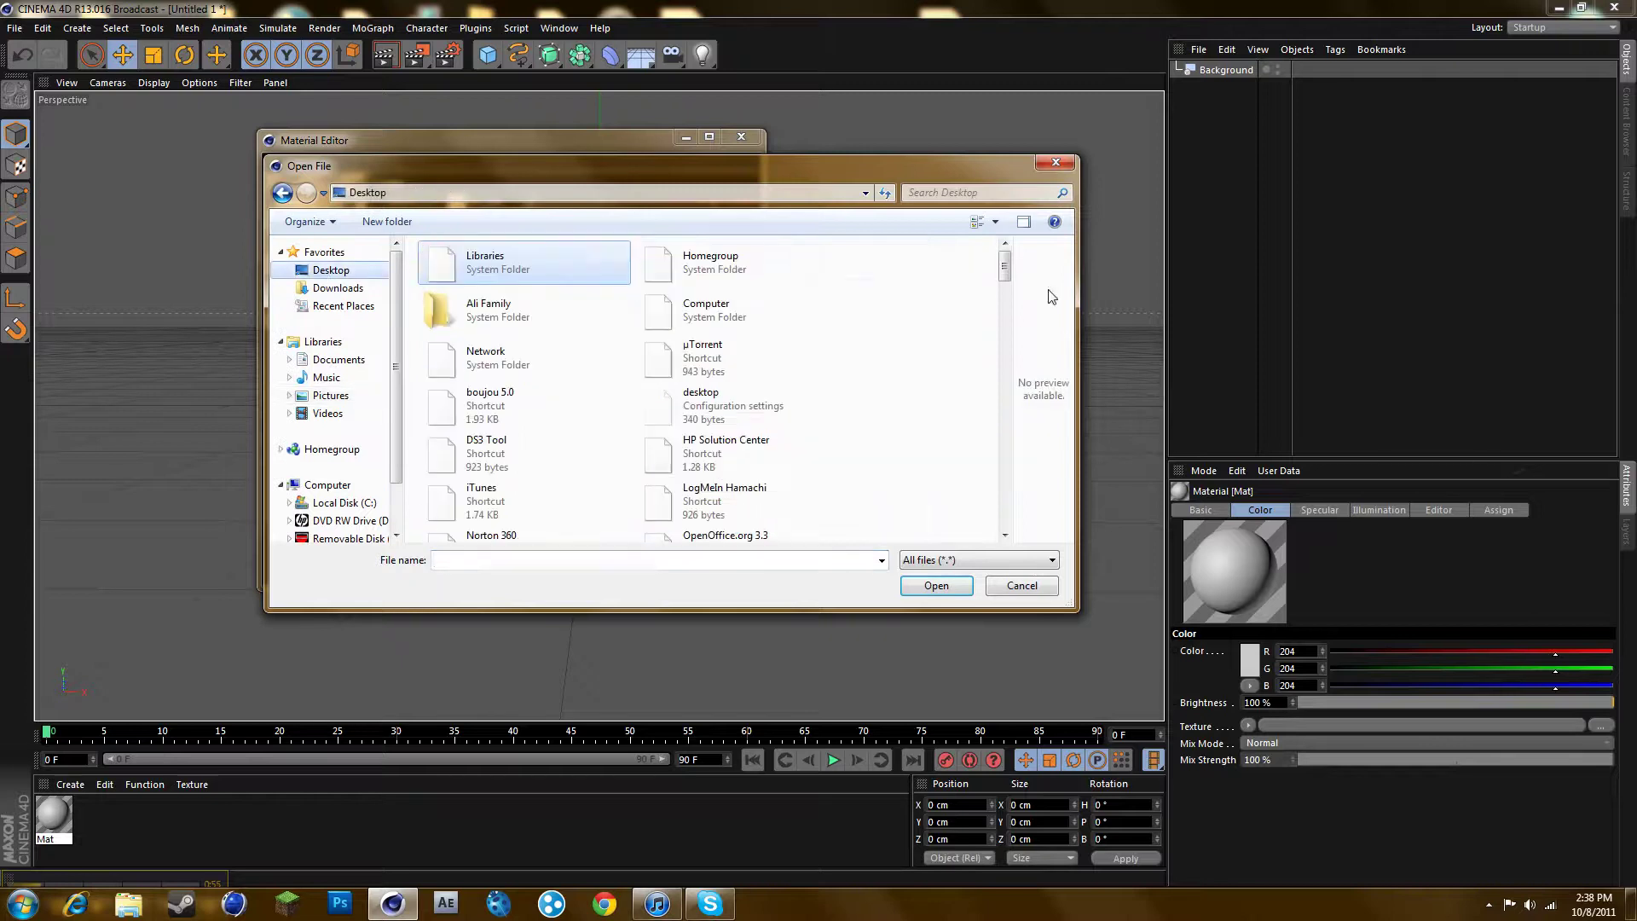
pyautogui.click(979, 191)
pyautogui.write('tut')
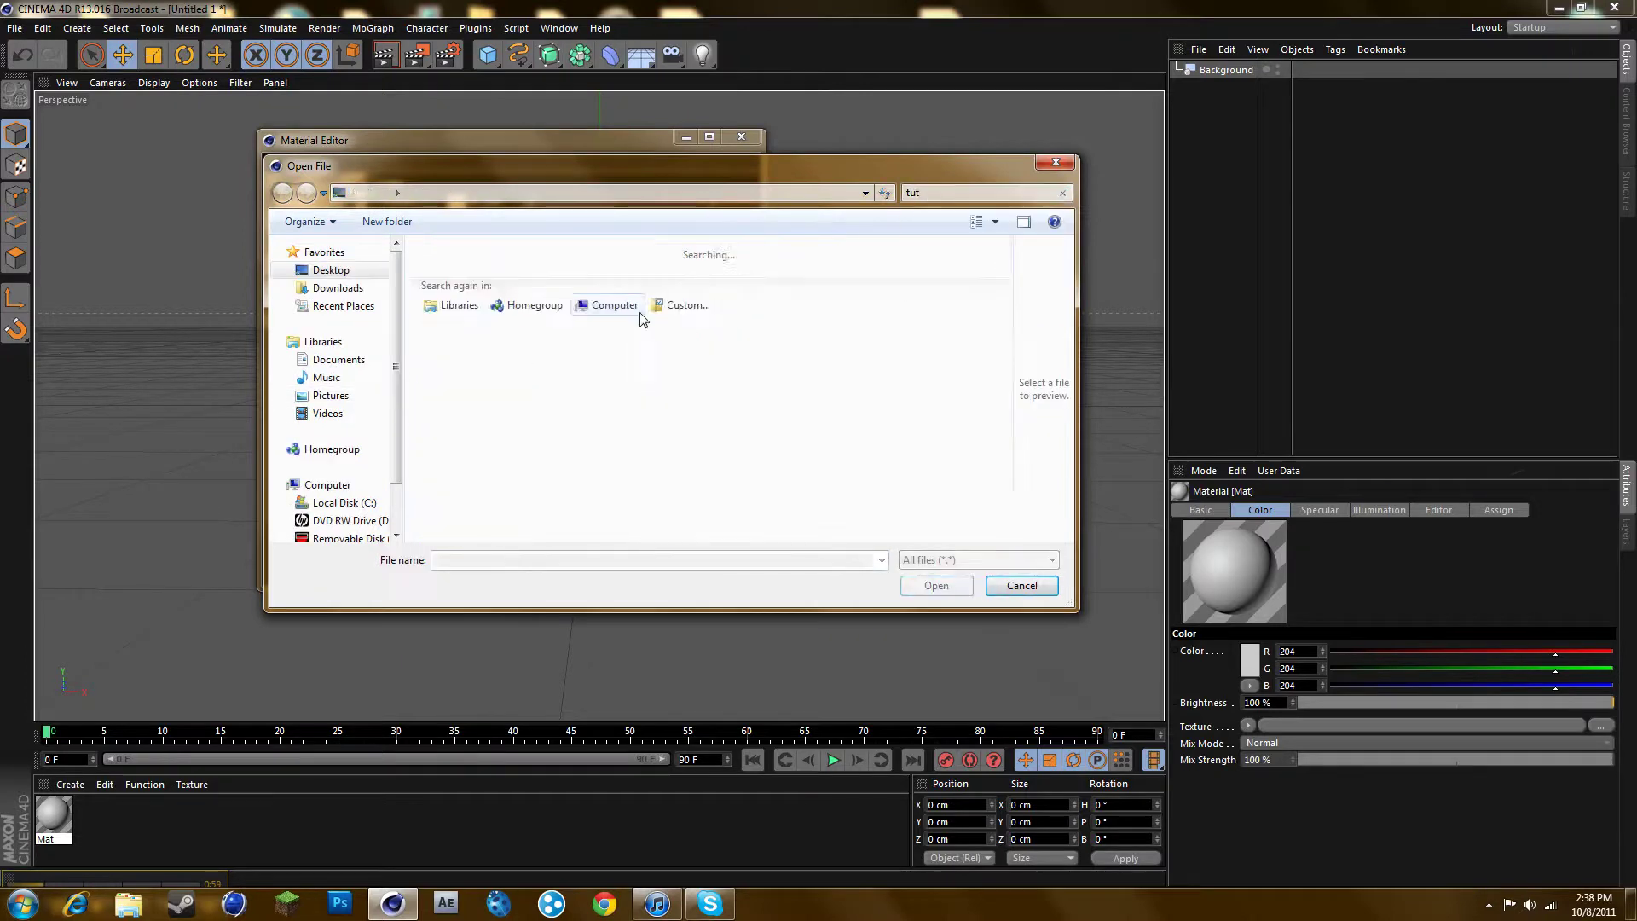
pyautogui.doubleClick(550, 277)
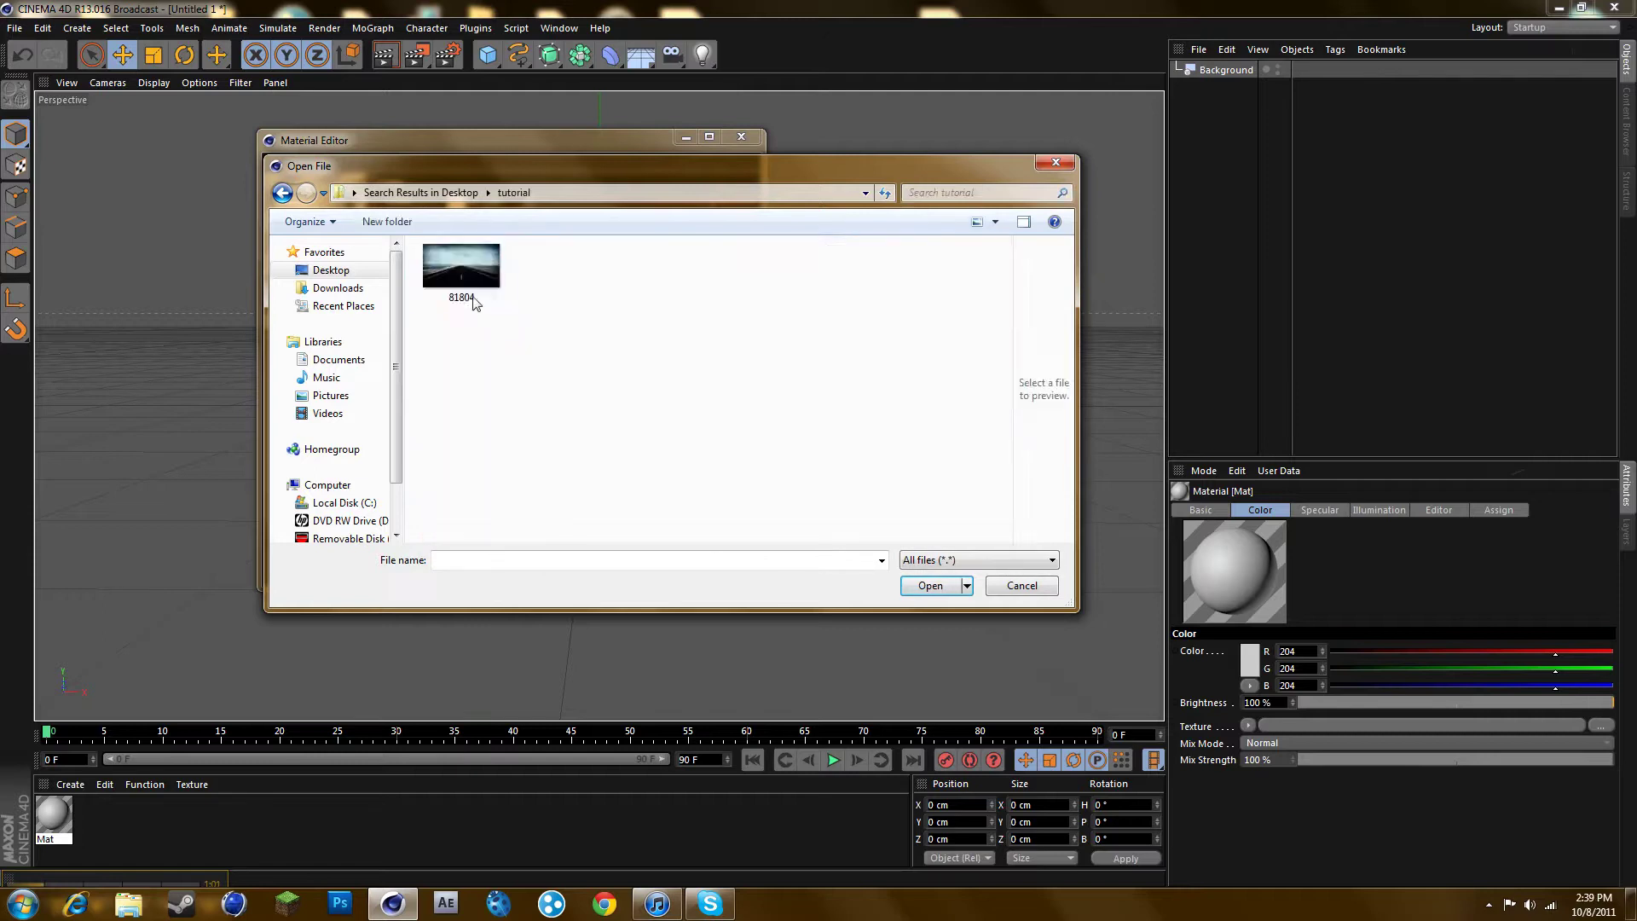
pyautogui.doubleClick(465, 273)
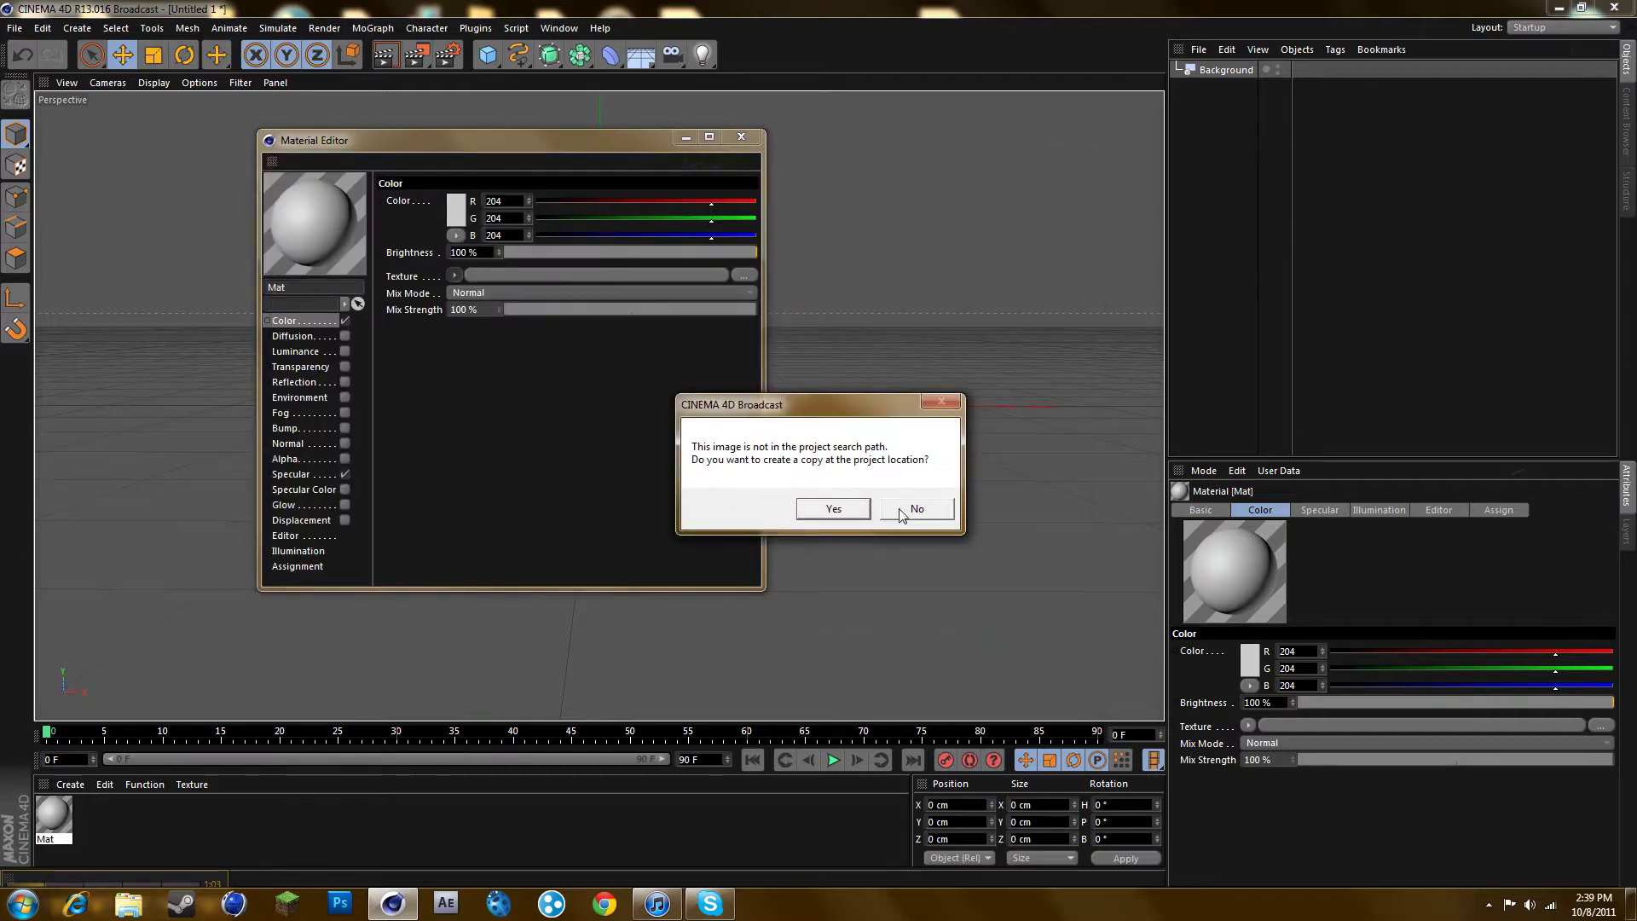
pyautogui.click(902, 510)
# - Apply the road material to the Background object and render the view to preview it
pyautogui.click(740, 136)
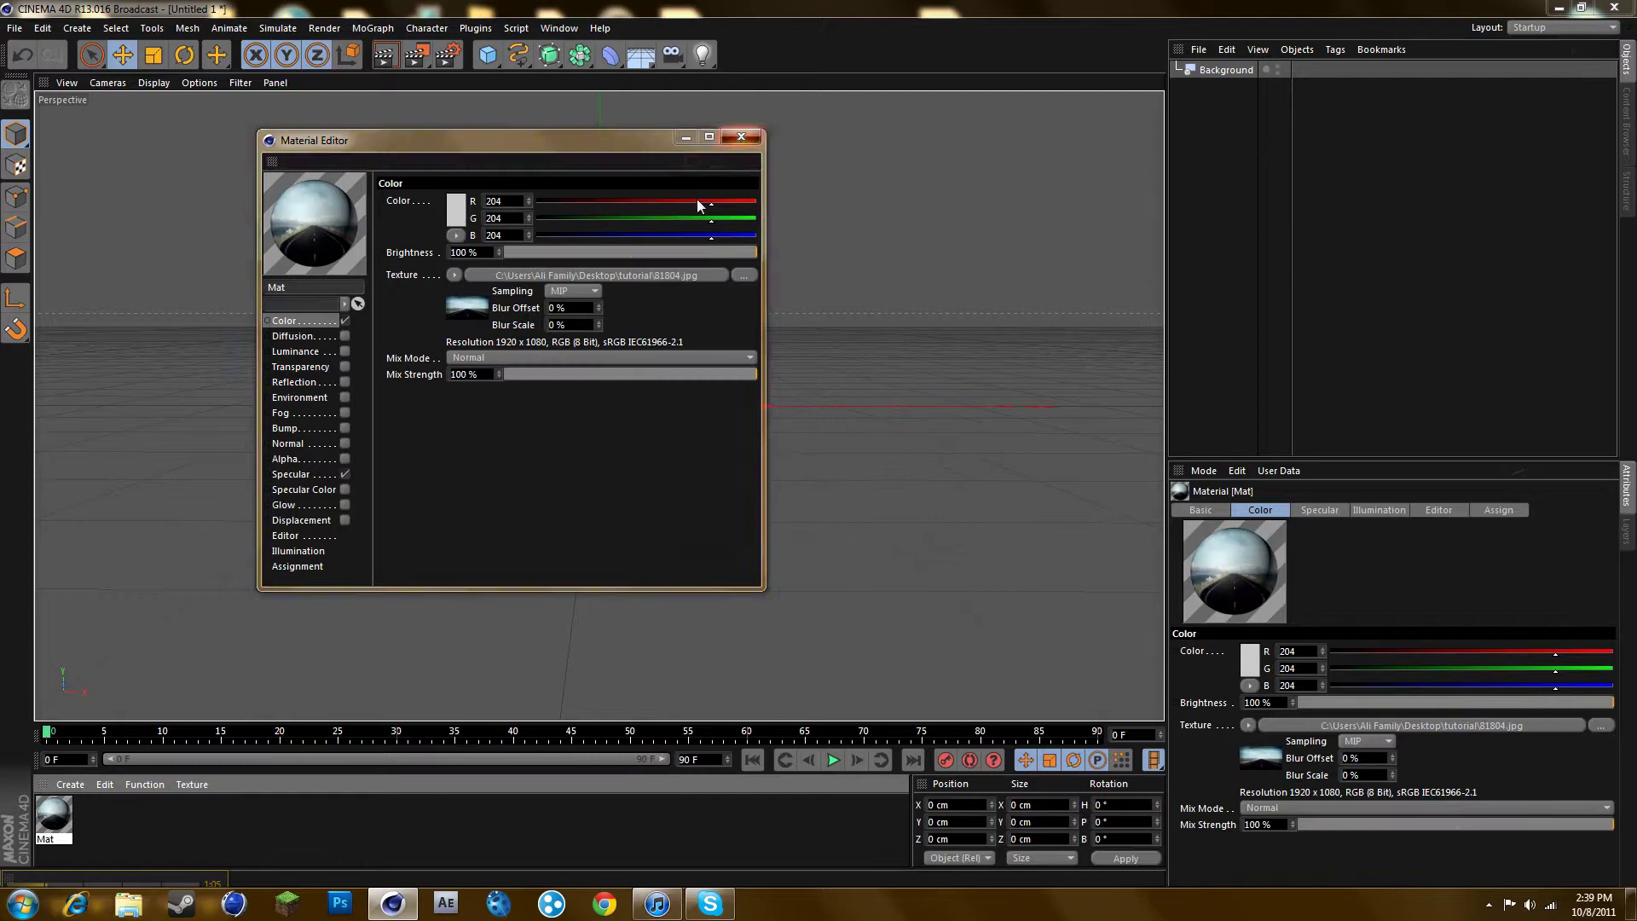
pyautogui.moveTo(60, 812); pyautogui.dragTo(1223, 73)
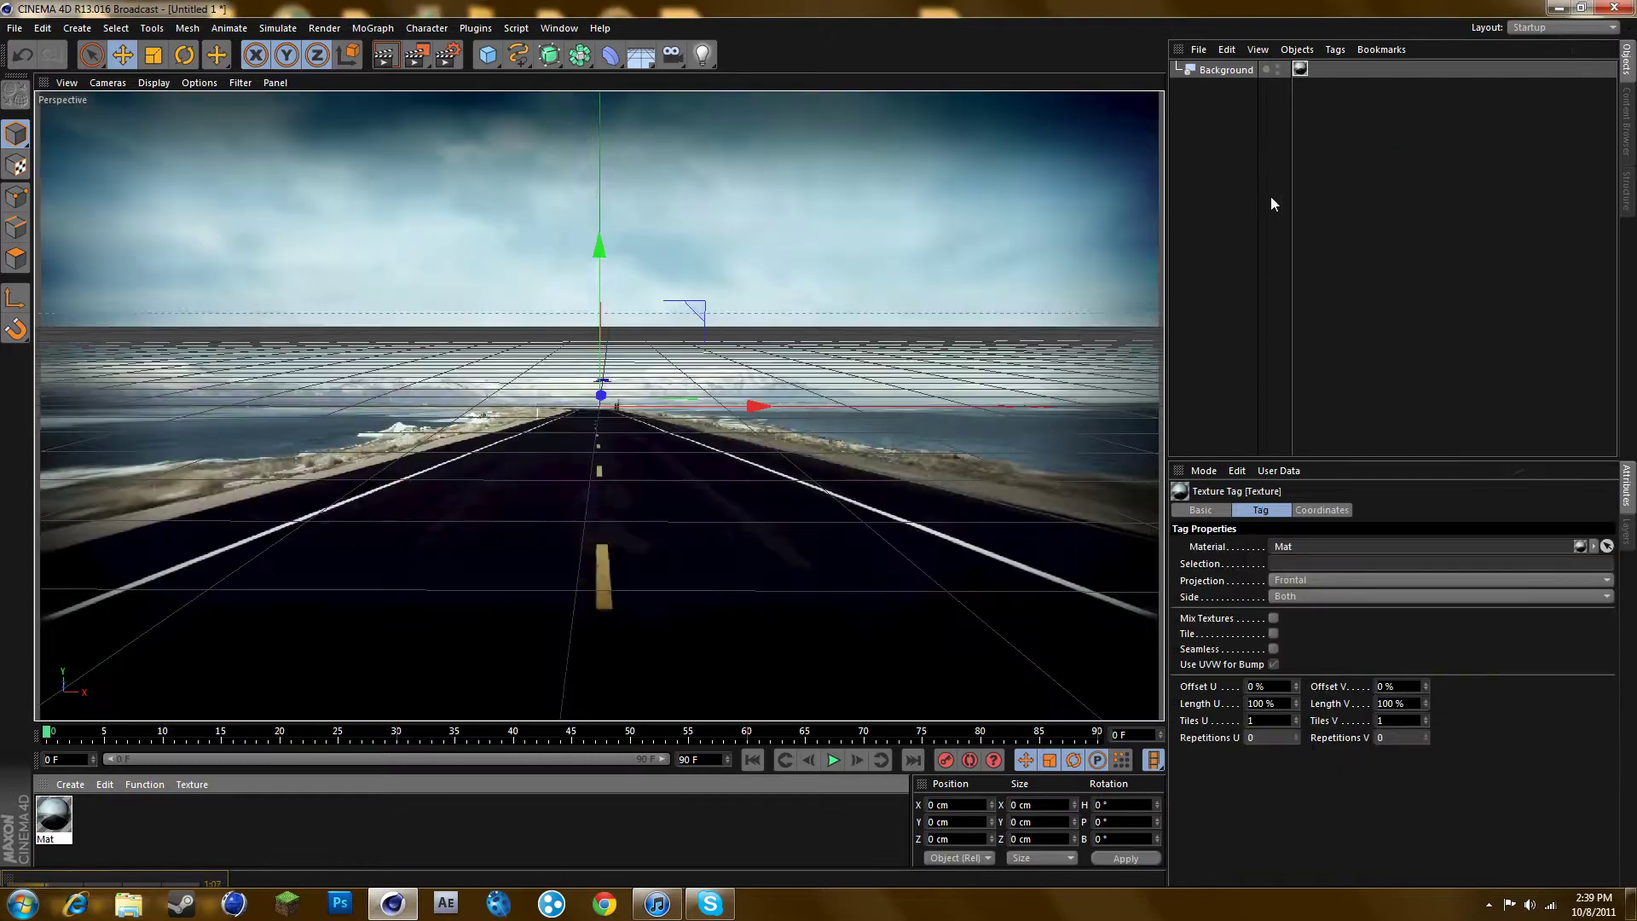
pyautogui.click(1503, 254)
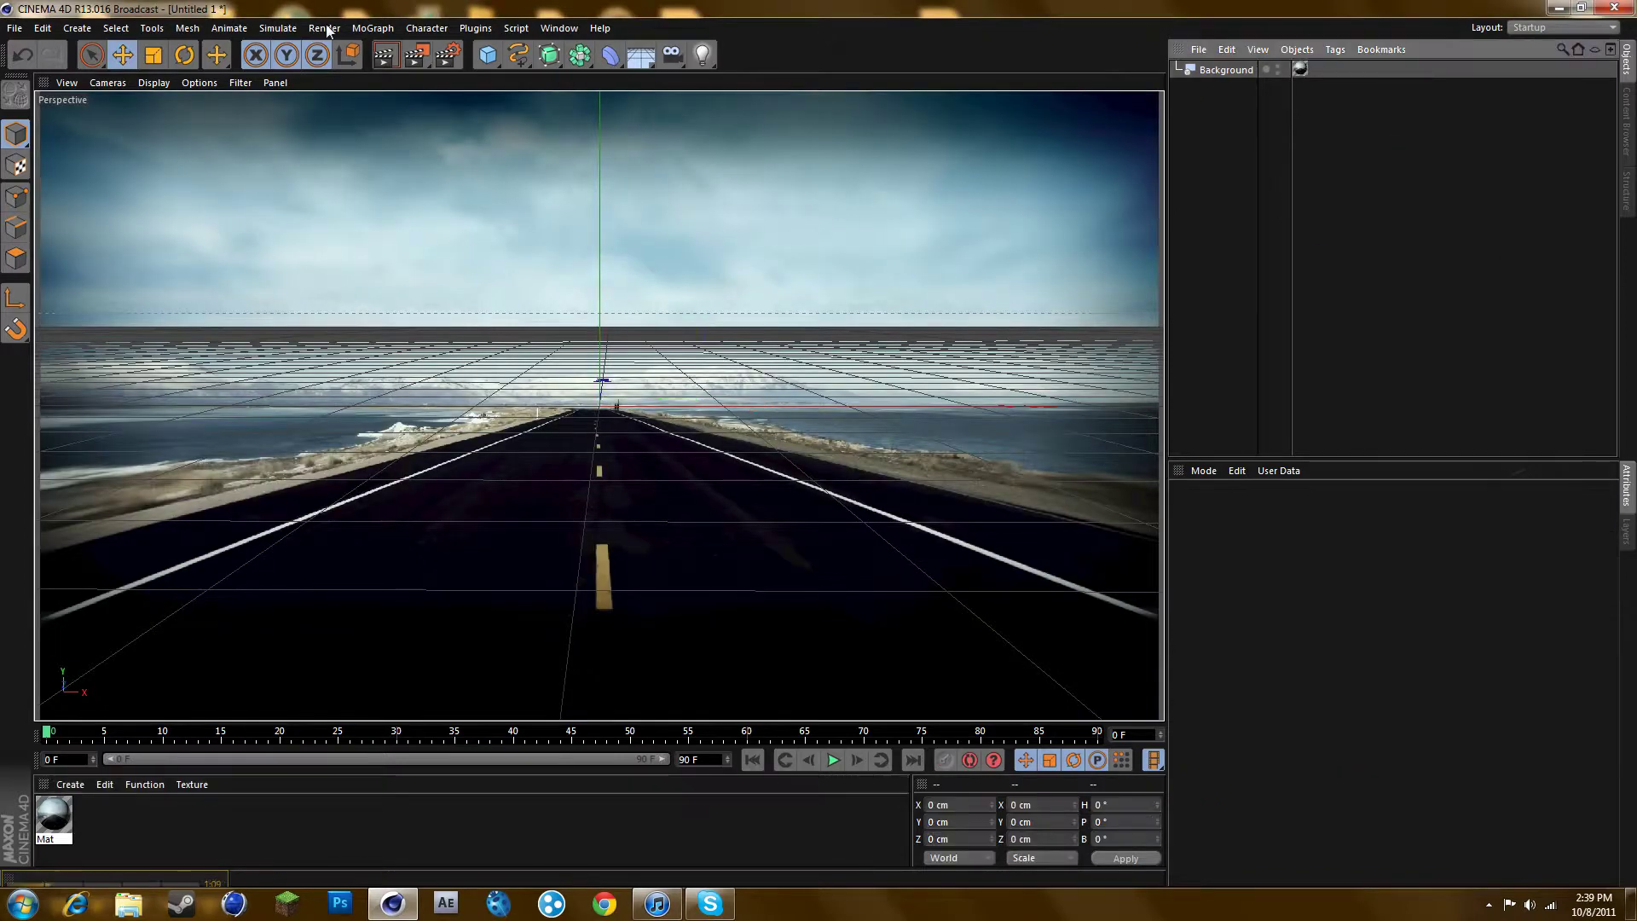
pyautogui.click(387, 55)
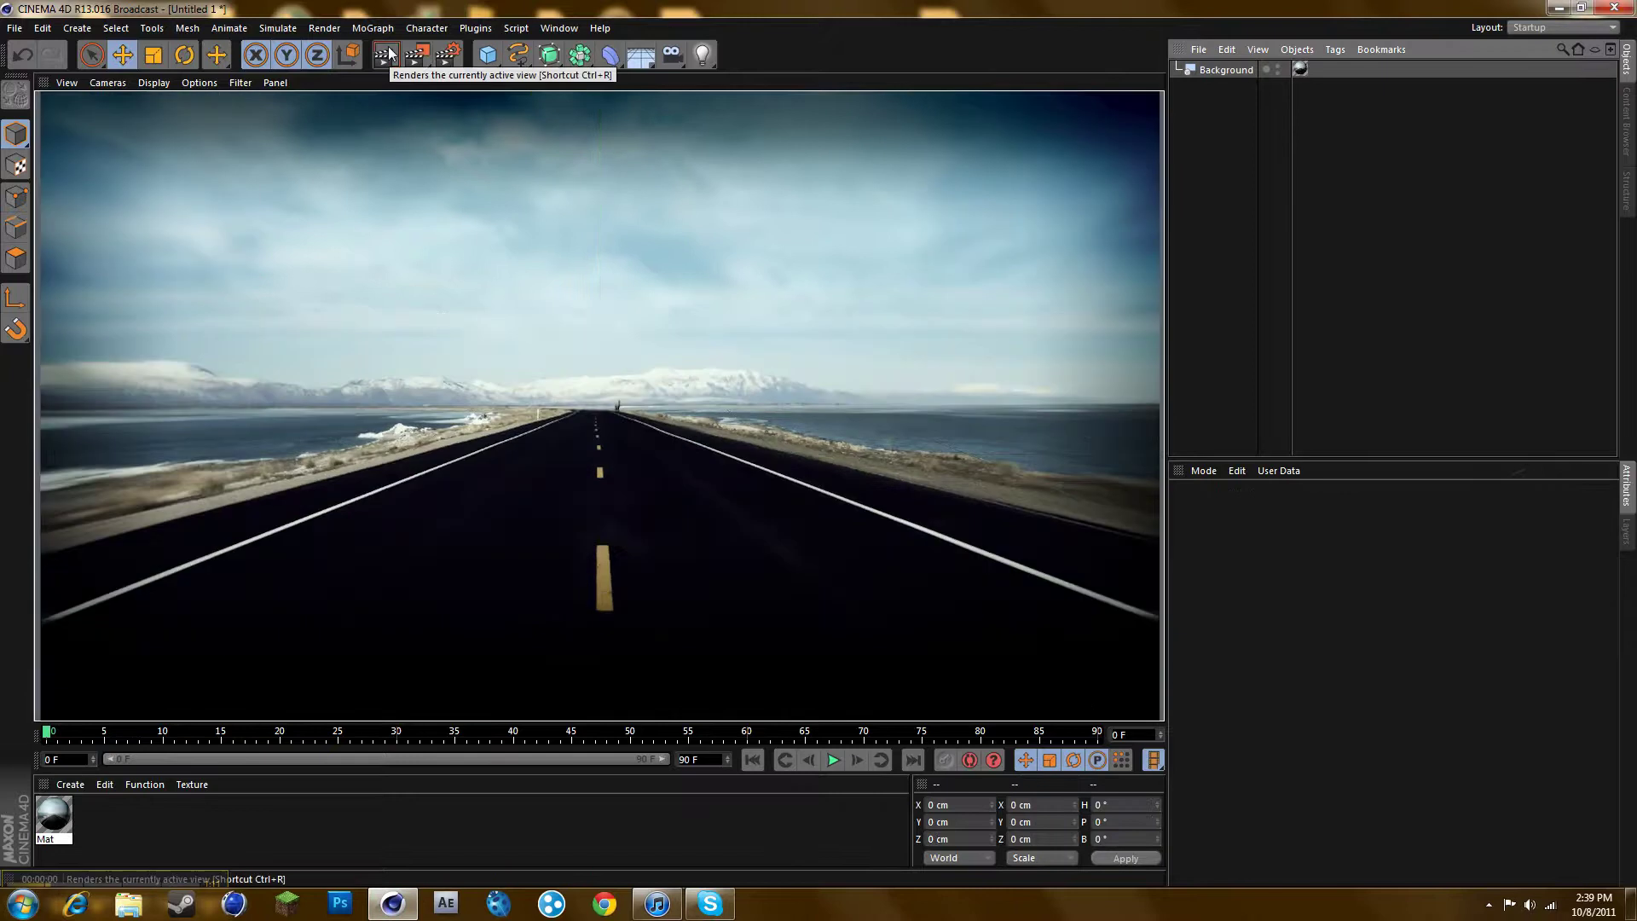
pyautogui.click(1264, 136)
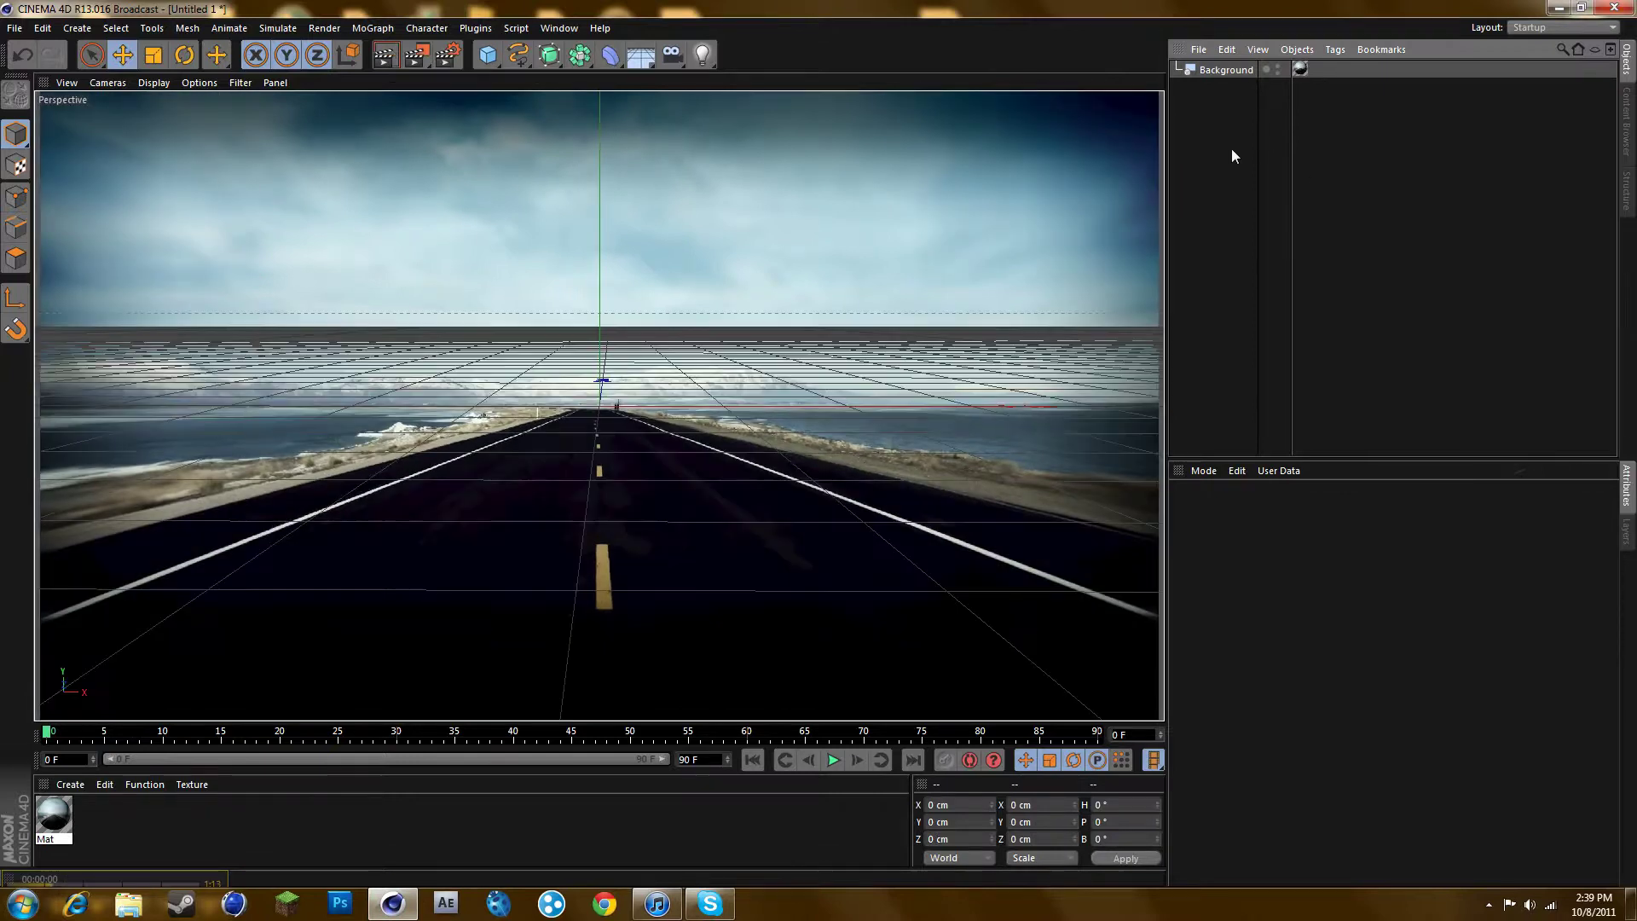
# - Add a Plane, lower it onto the road, stretch it toward the horizon and rotate it slightly
pyautogui.moveTo(481, 58); pyautogui.dragTo(632, 109)
pyautogui.moveTo(597, 248); pyautogui.dragTo(625, 488)
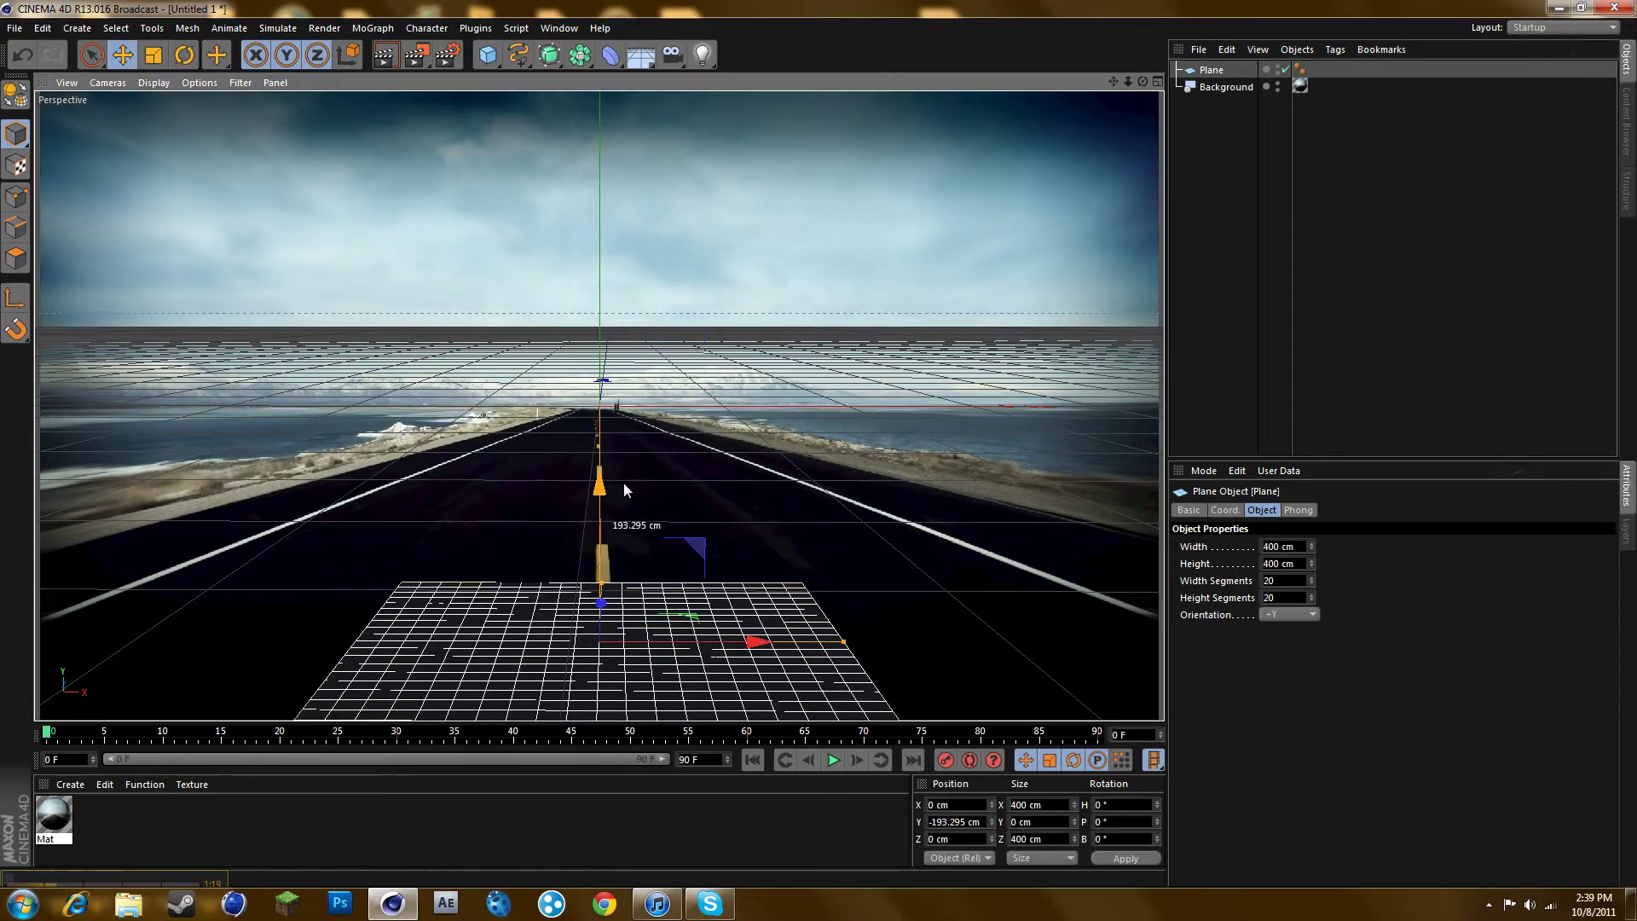
pyautogui.moveTo(602, 585); pyautogui.dragTo(605, 471)
pyautogui.moveTo(846, 643); pyautogui.dragTo(1235, 600)
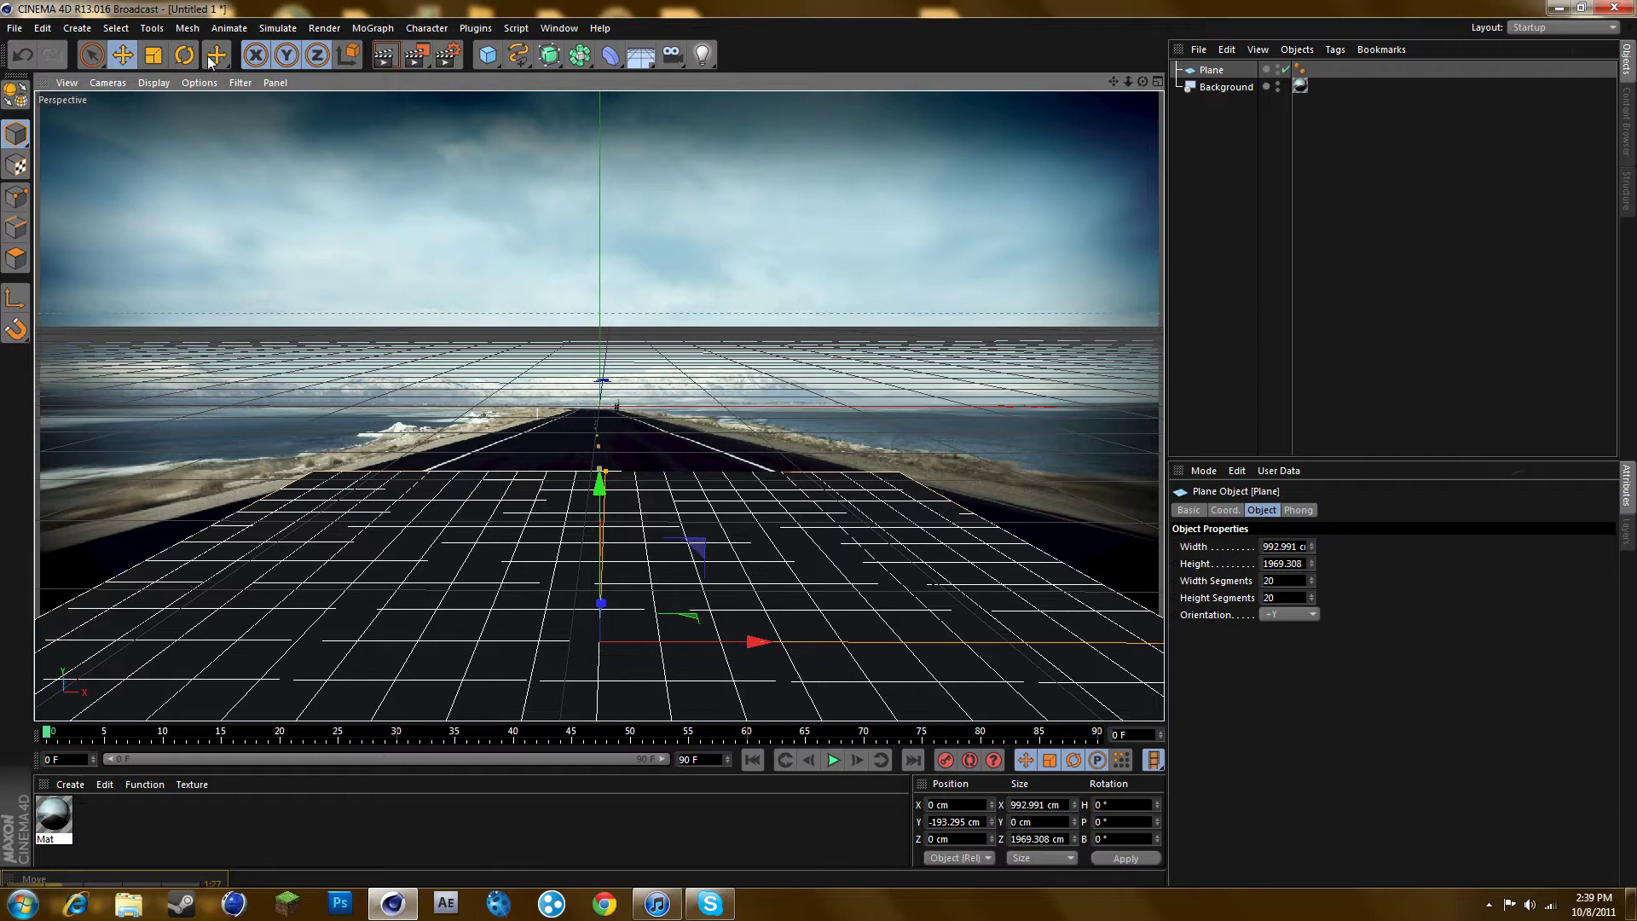
pyautogui.press('r')
pyautogui.moveTo(601, 586); pyautogui.dragTo(598, 583)
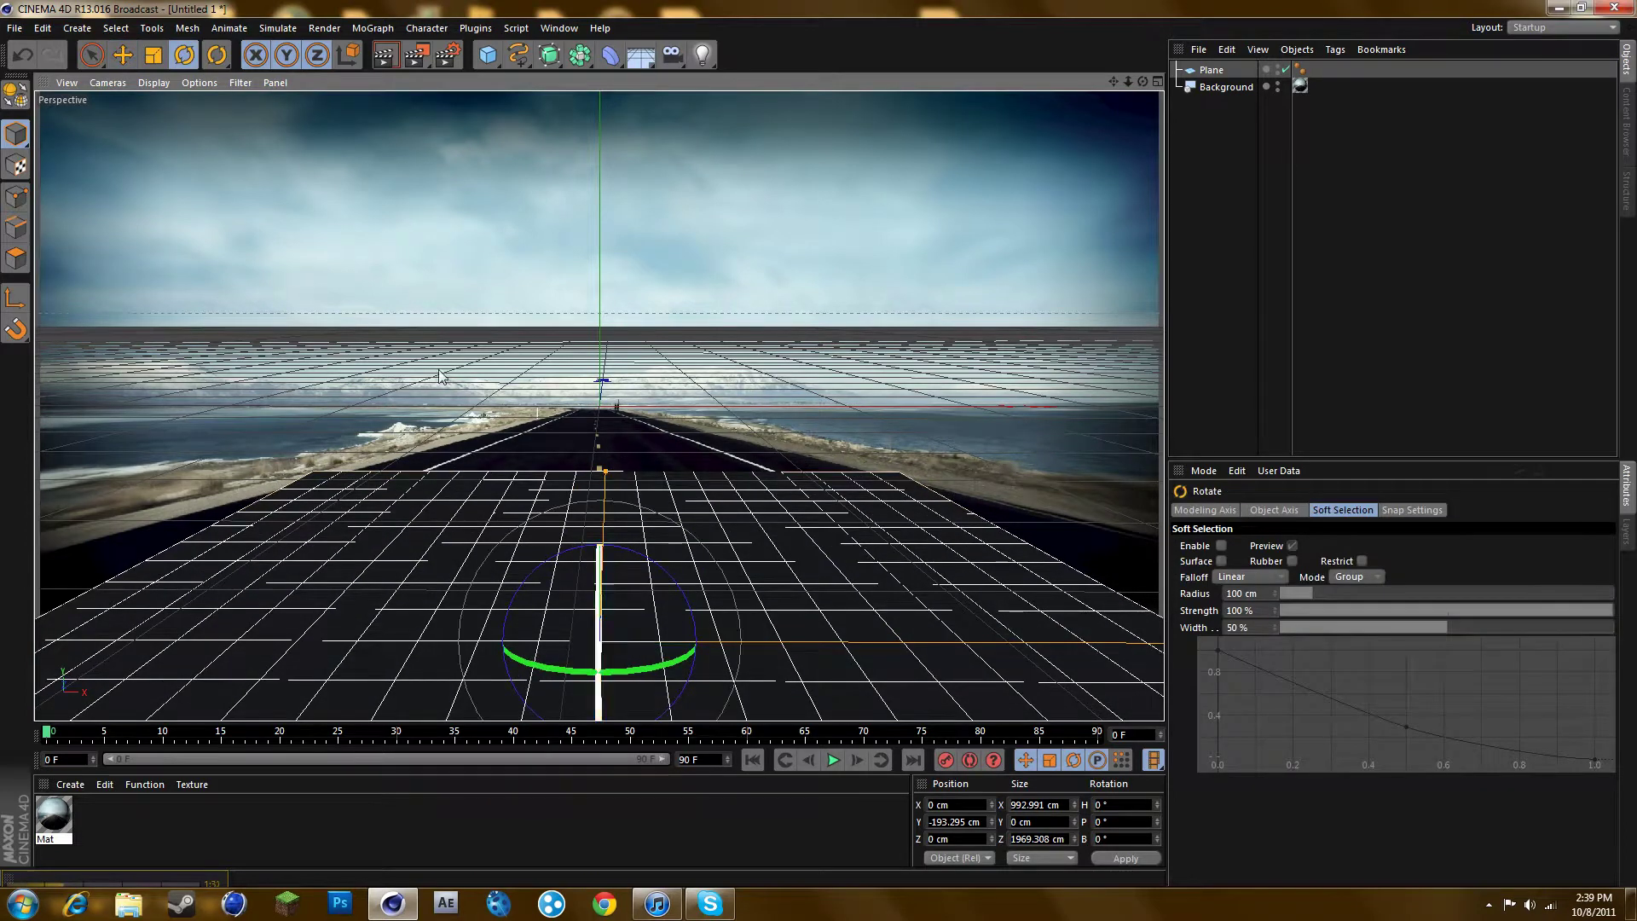
# - Copy the Background's road texture tag onto the Plane and render a preview
pyautogui.hotkey('ctrl', 'r')
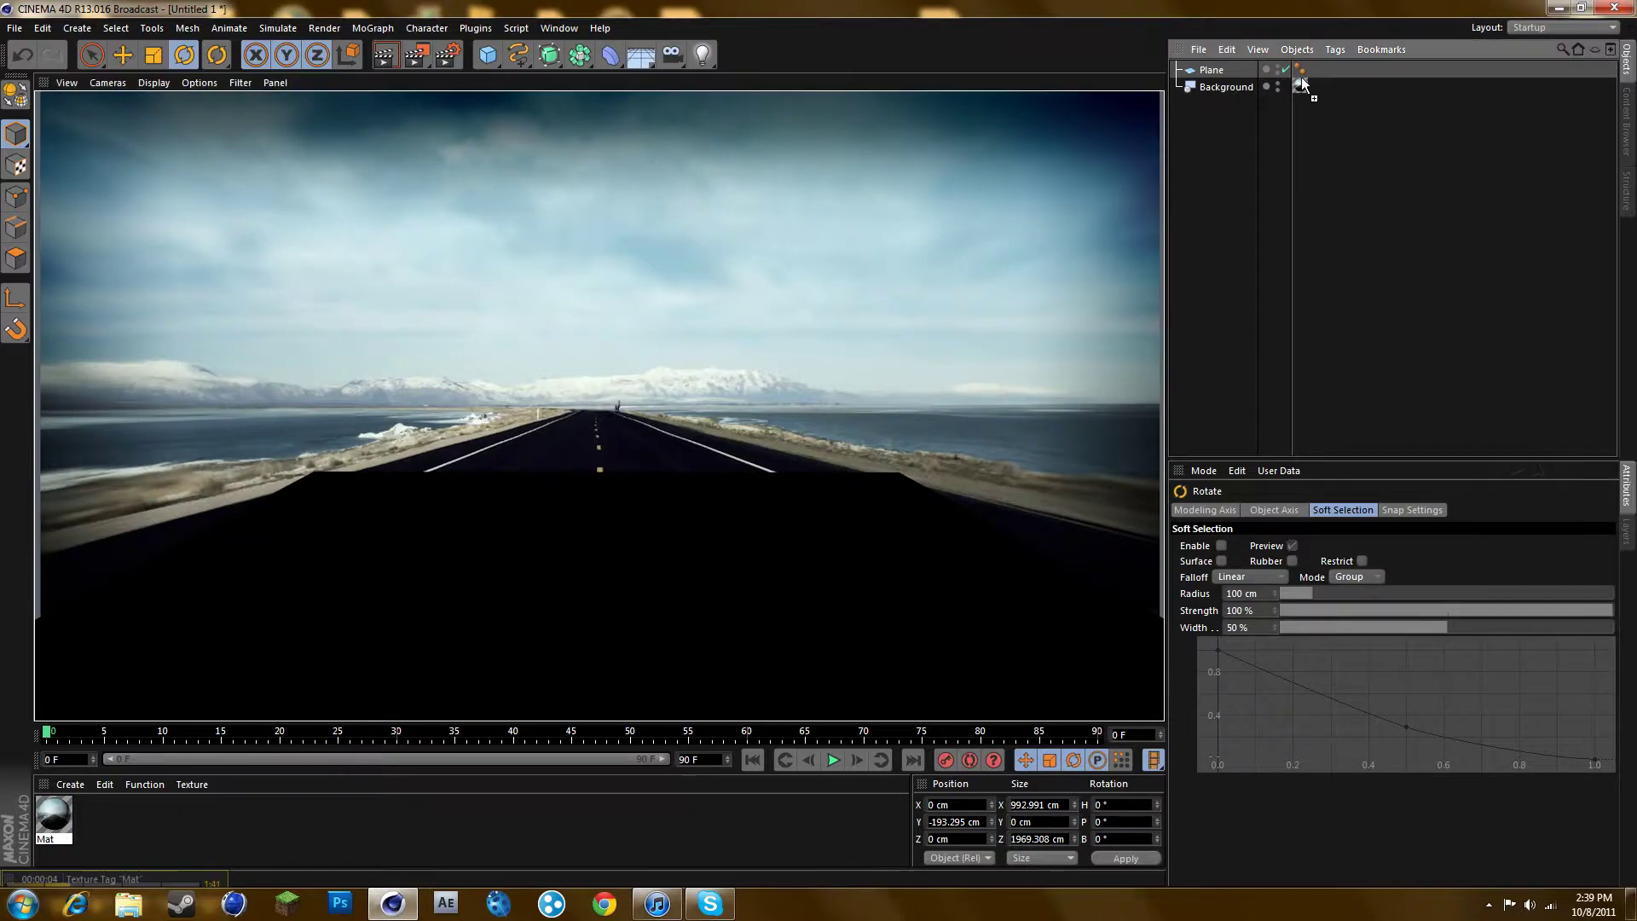
pyautogui.keyDown('ctrl'); pyautogui.moveTo(1301, 82); pyautogui.dragTo(1310, 69); pyautogui.keyUp('ctrl')
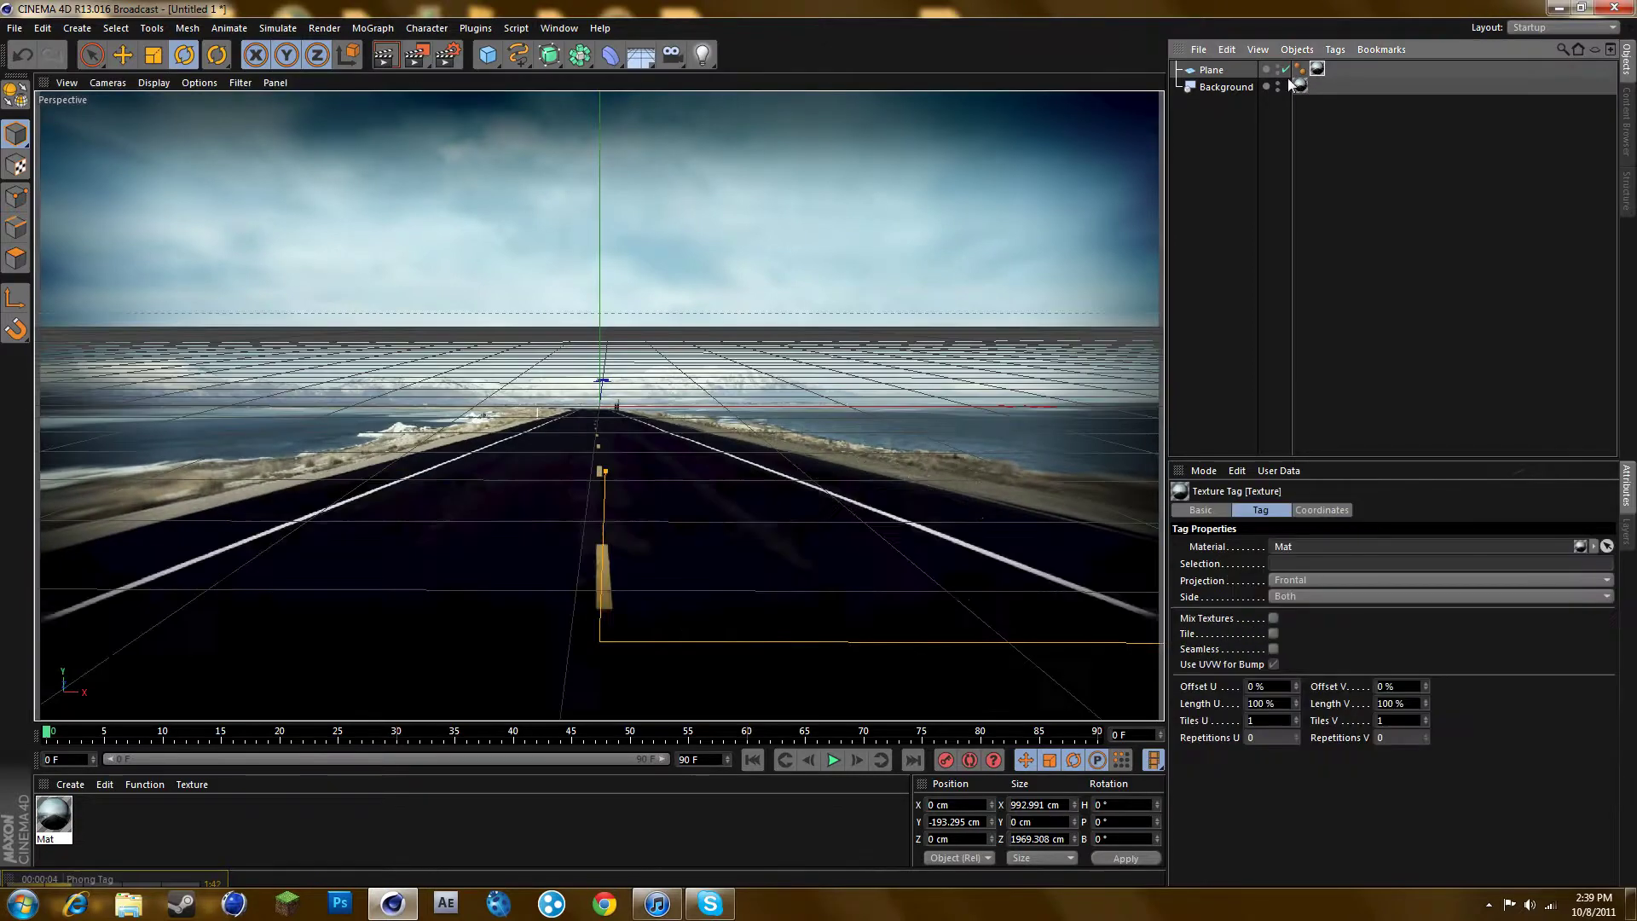
pyautogui.click(371, 55)
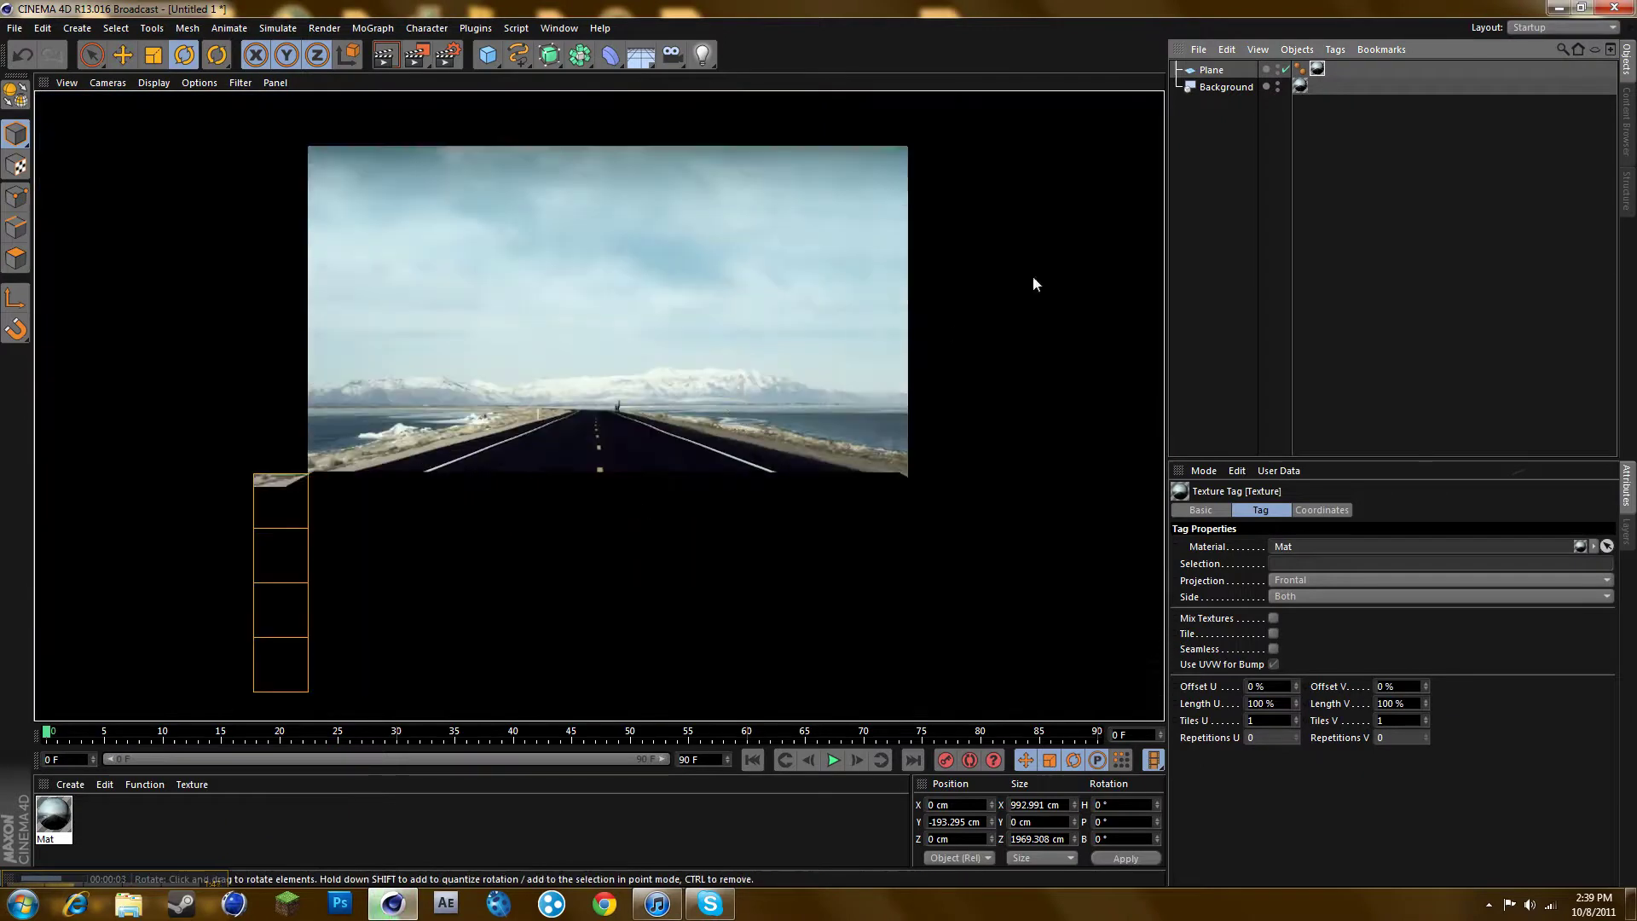
# - Add a Compositing tag to the Plane with Compositing Background enabled, then render to check the floor
pyautogui.rightClick(1209, 68)
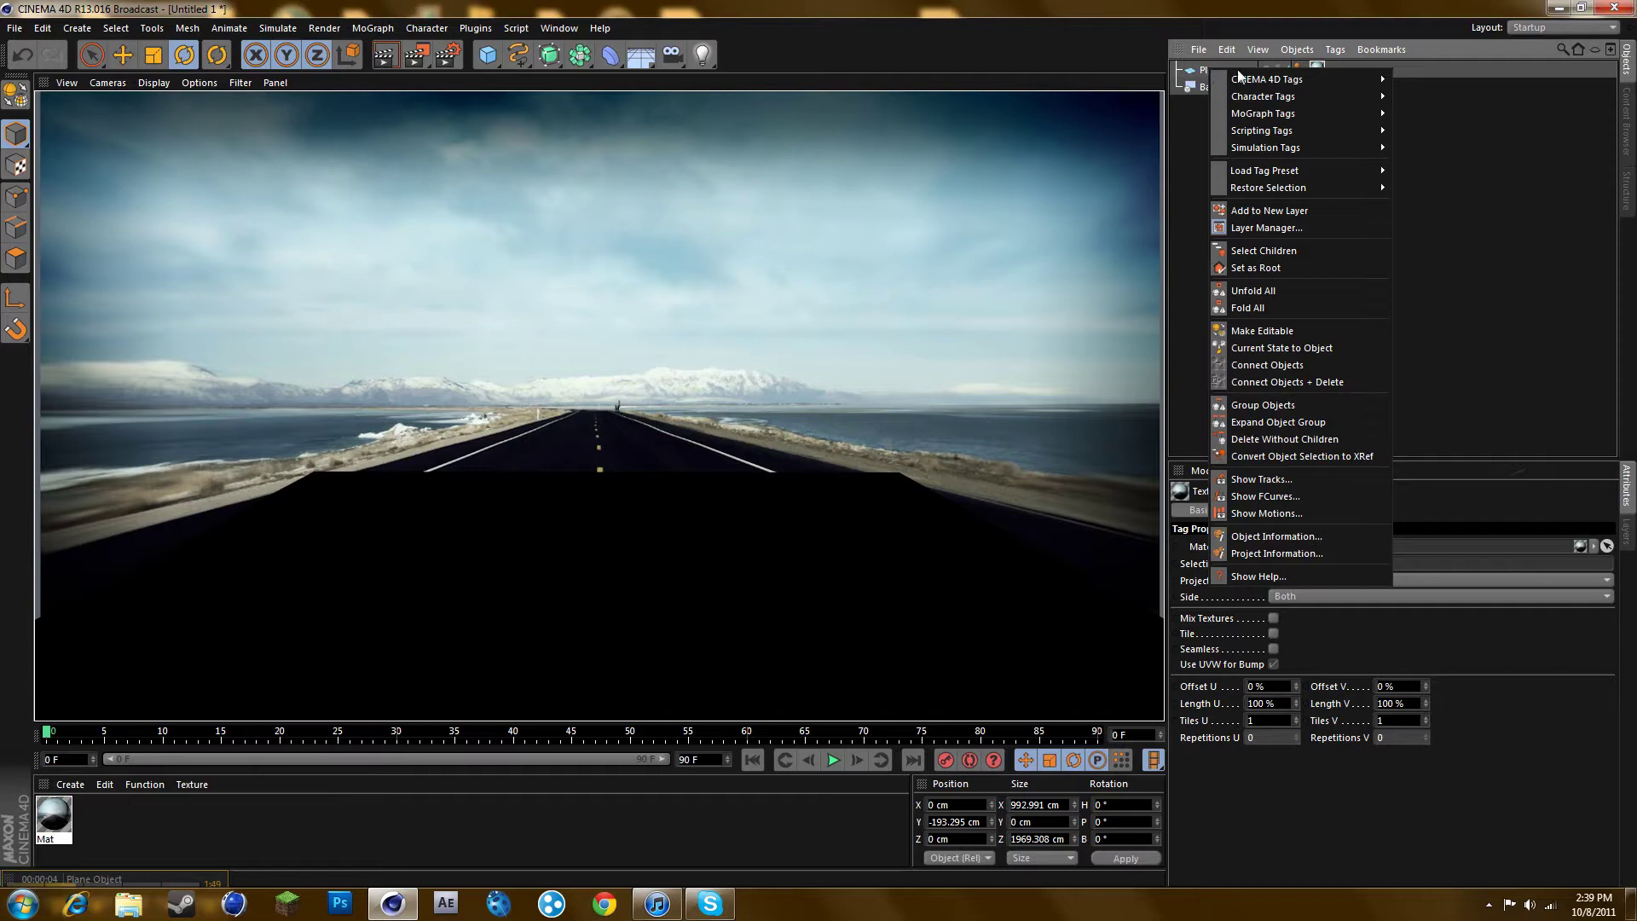
pyautogui.moveTo(1355, 78)
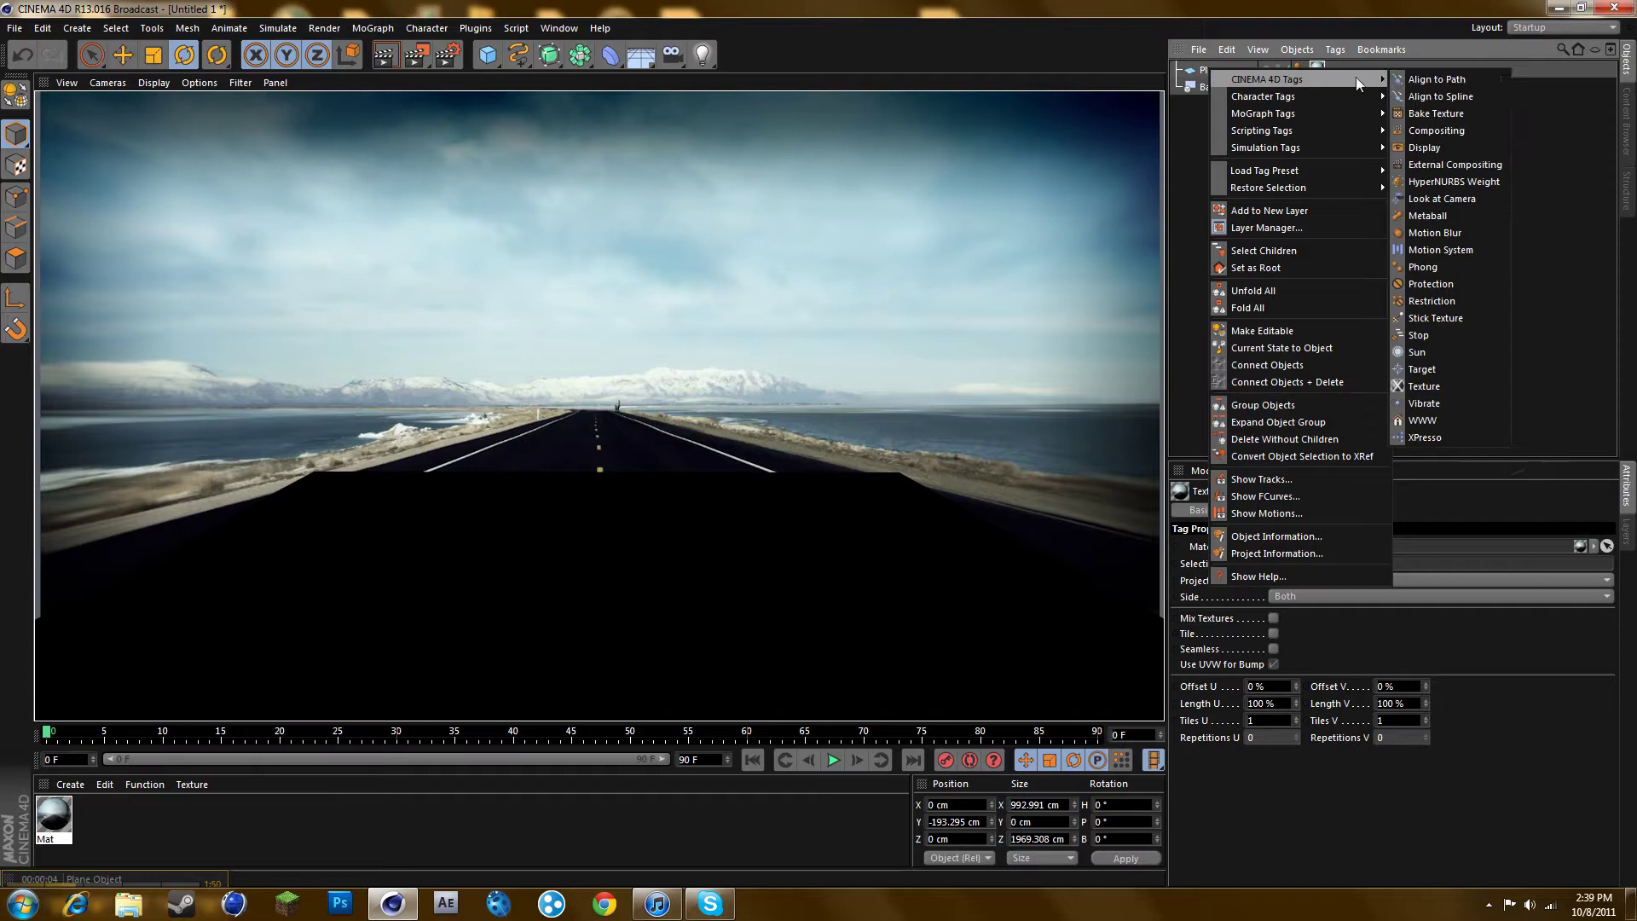
pyautogui.click(1446, 130)
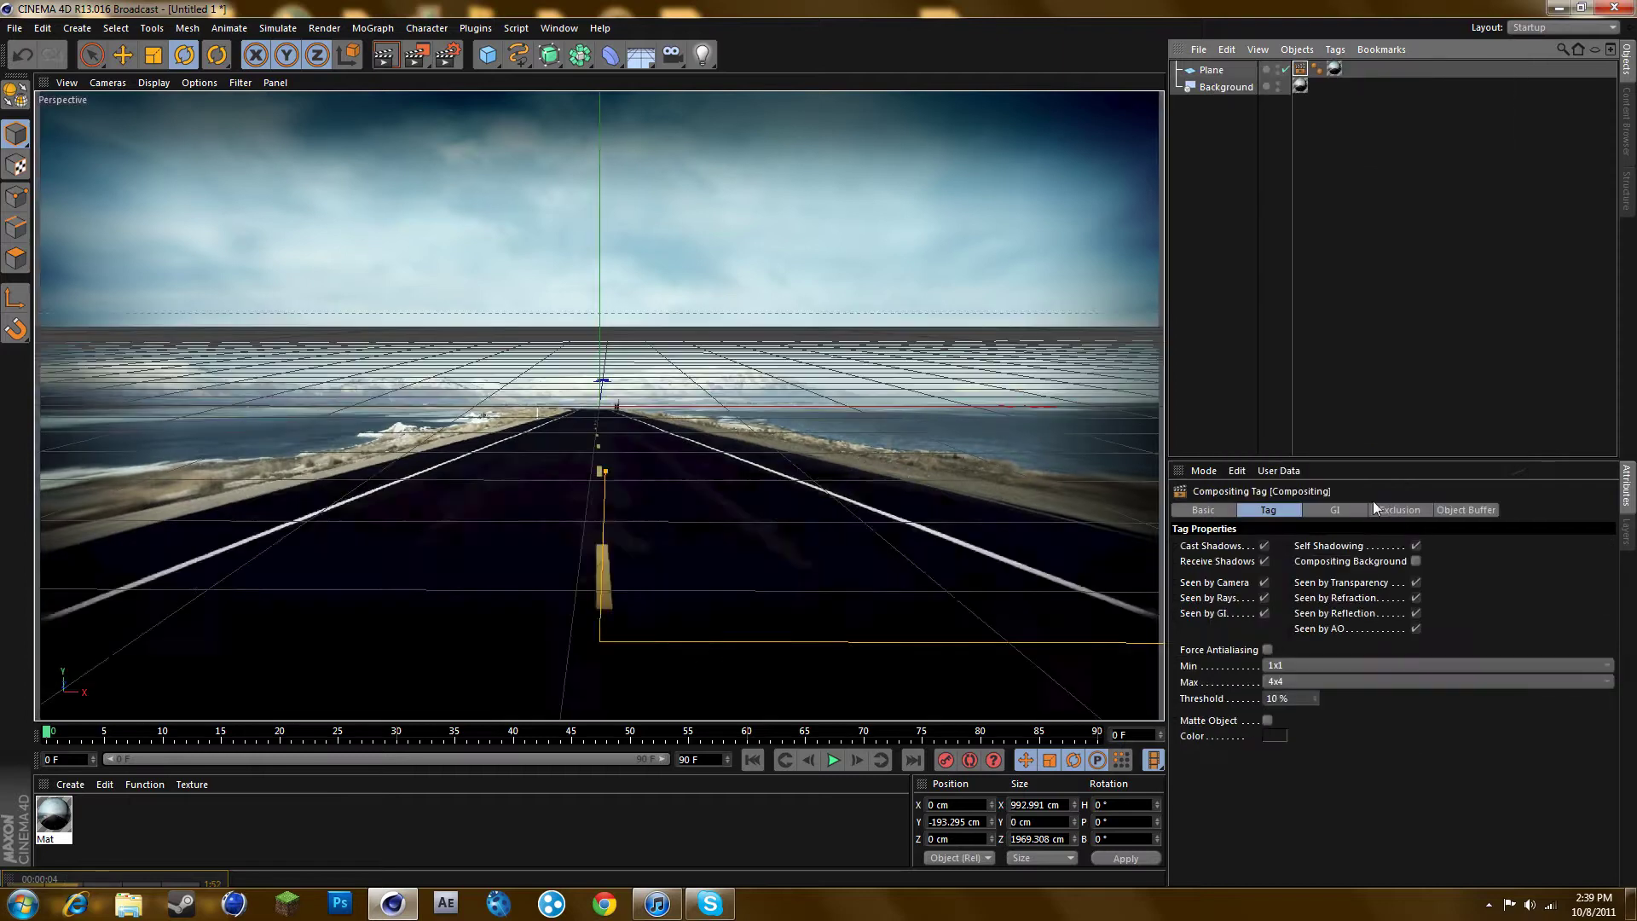
pyautogui.click(1416, 561)
pyautogui.click(1393, 396)
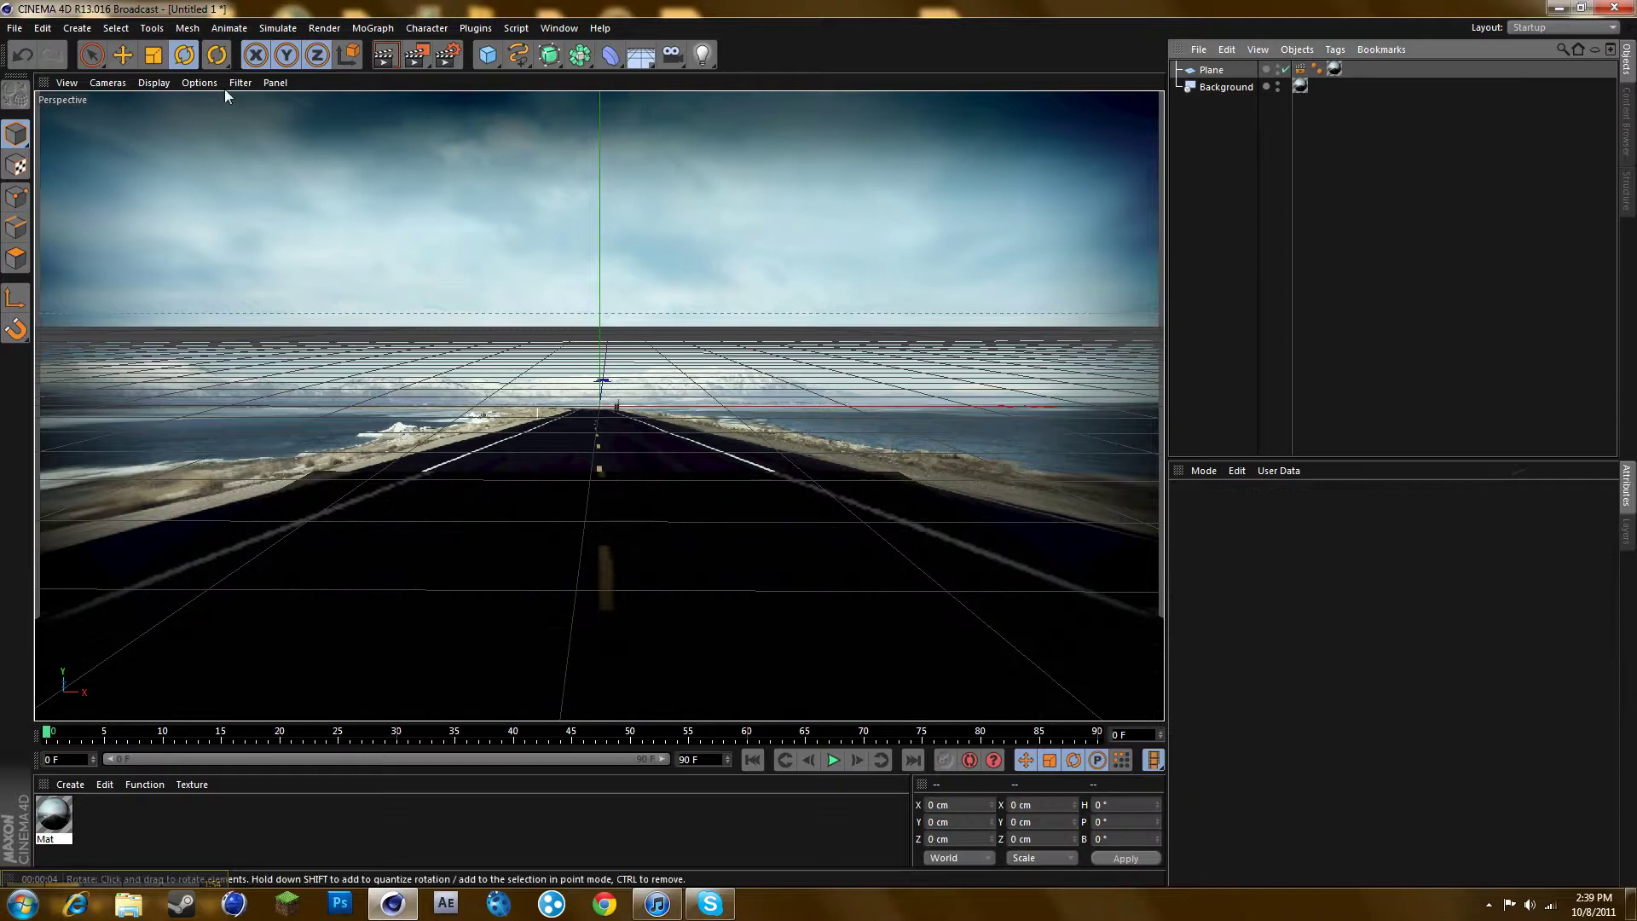
pyautogui.click(375, 52)
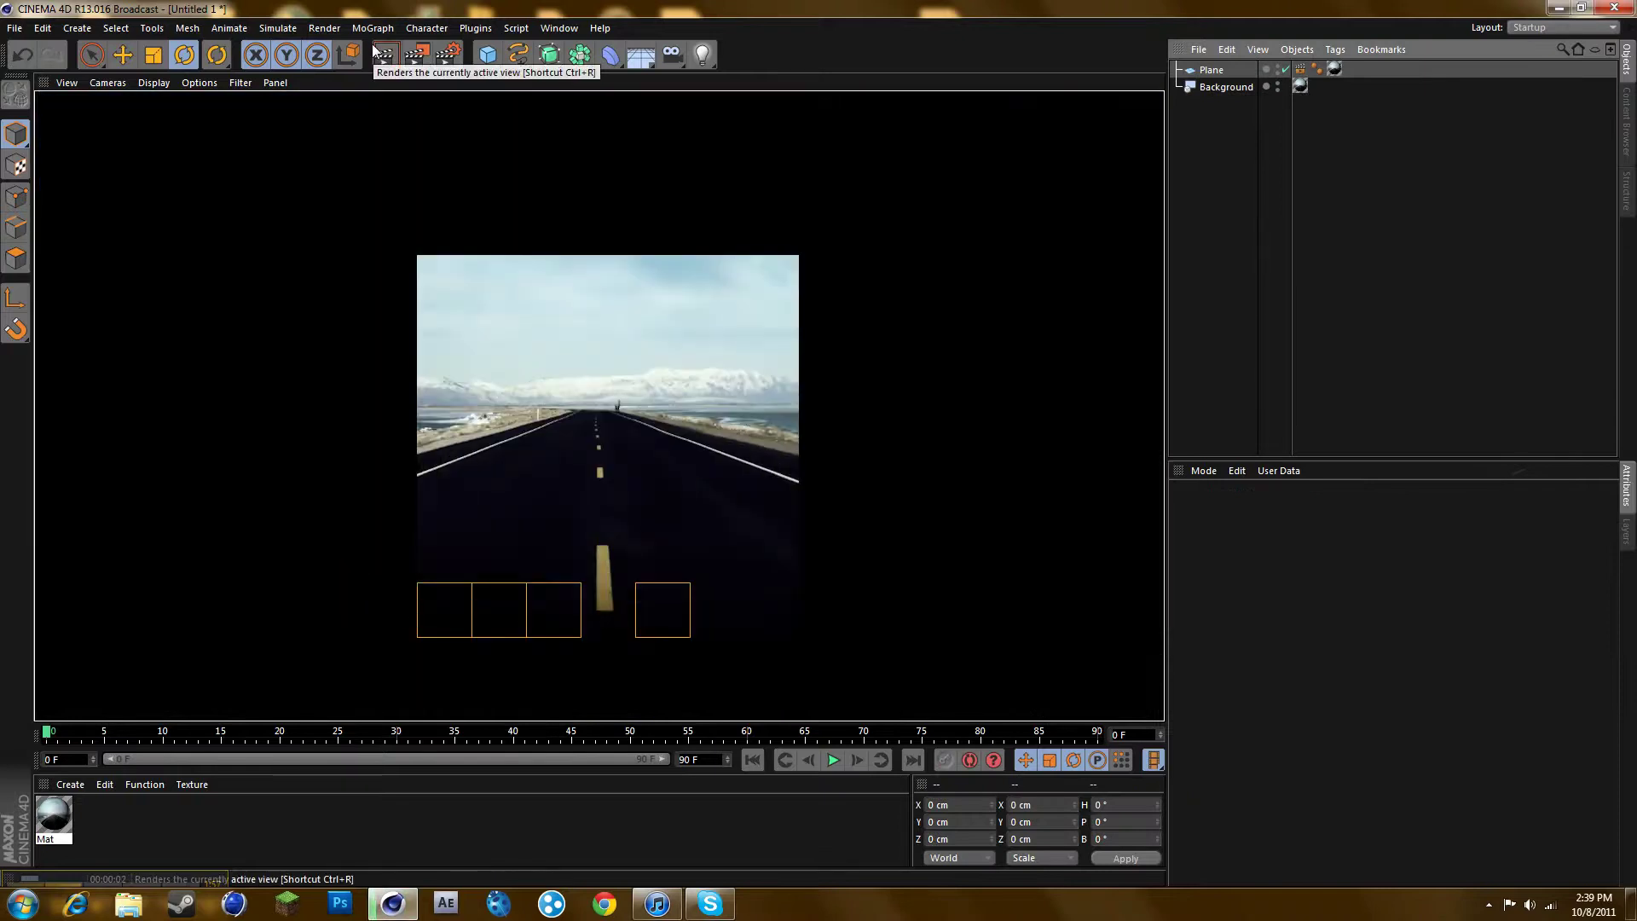
pyautogui.click(958, 443)
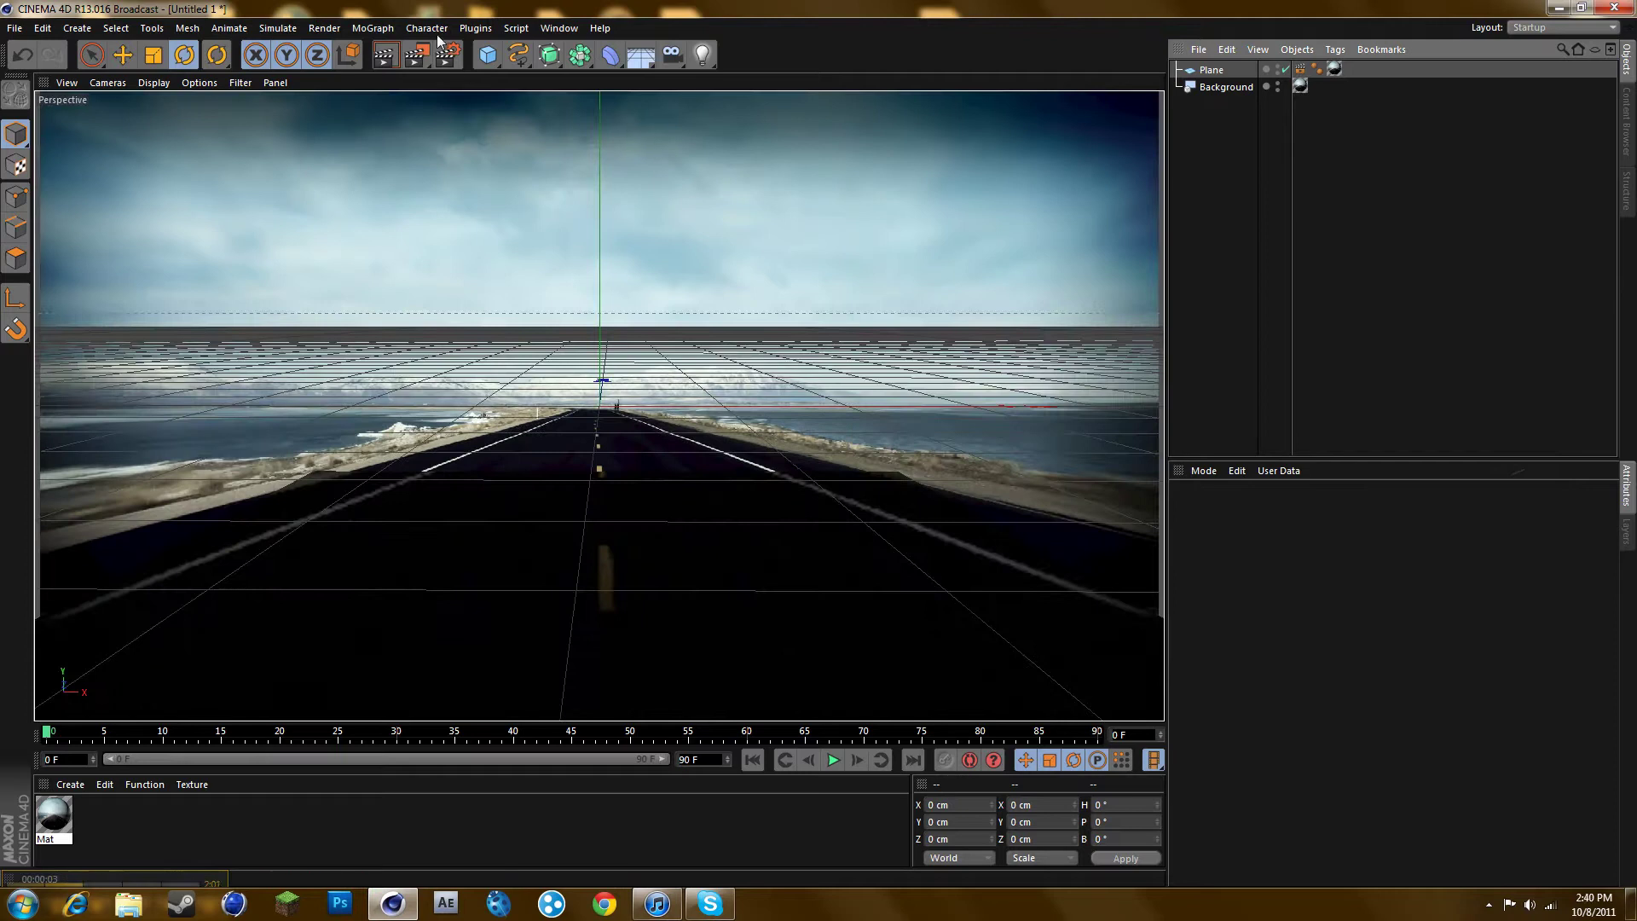
# - Add a MoText object, move it down to Y −190.606 cm on the road, and pitch it about 3.2°
pyautogui.click(367, 28)
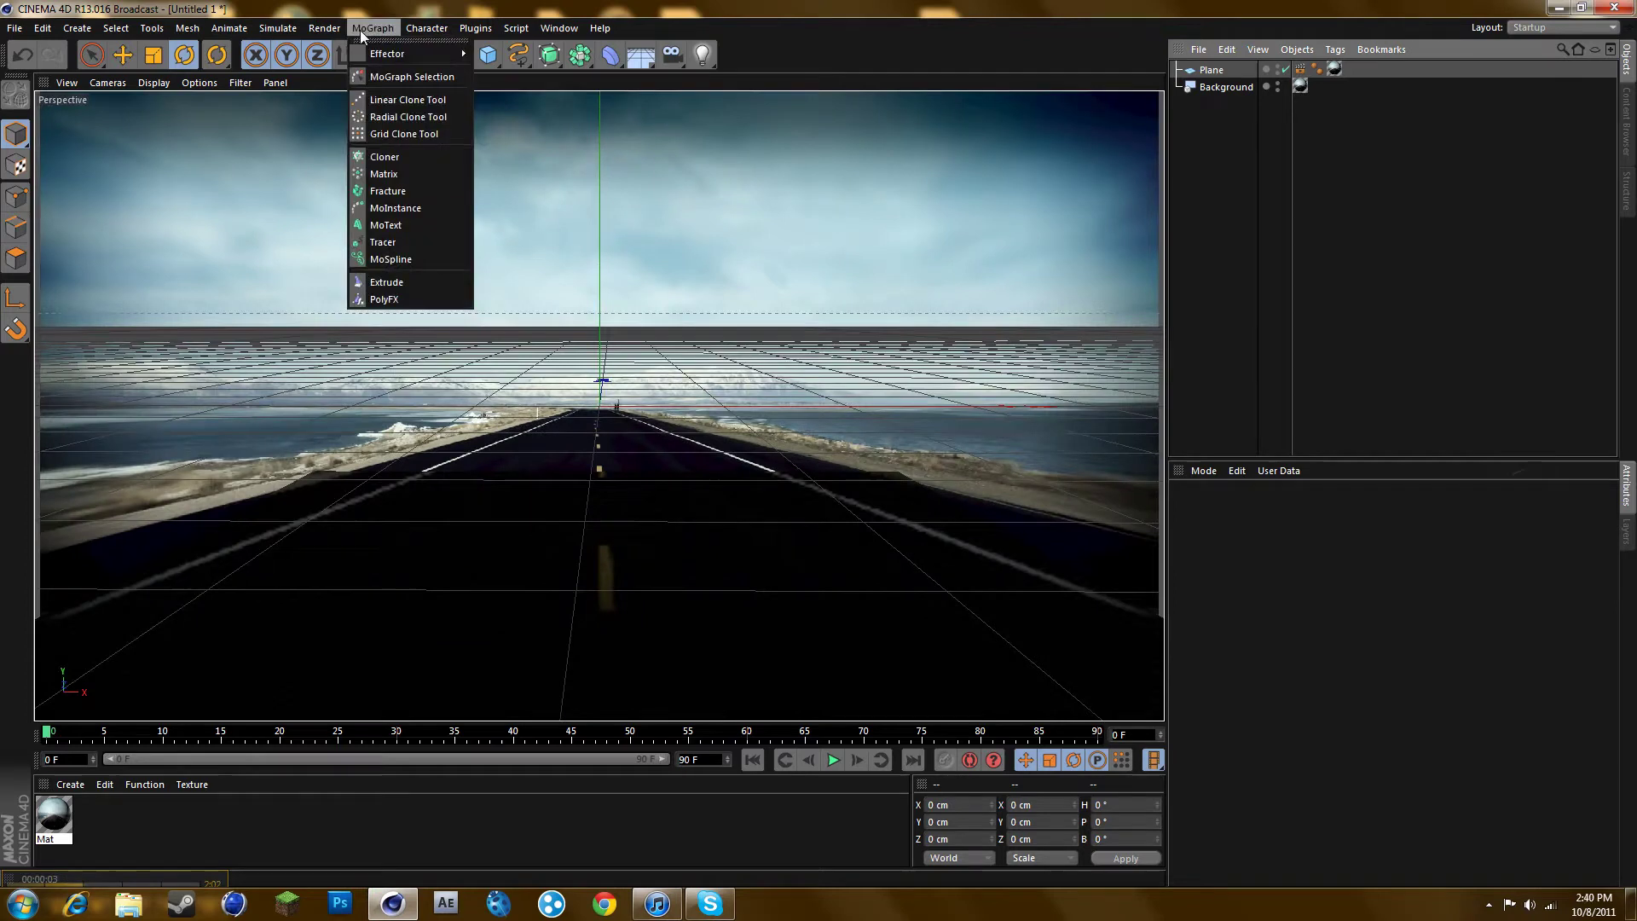
pyautogui.click(386, 227)
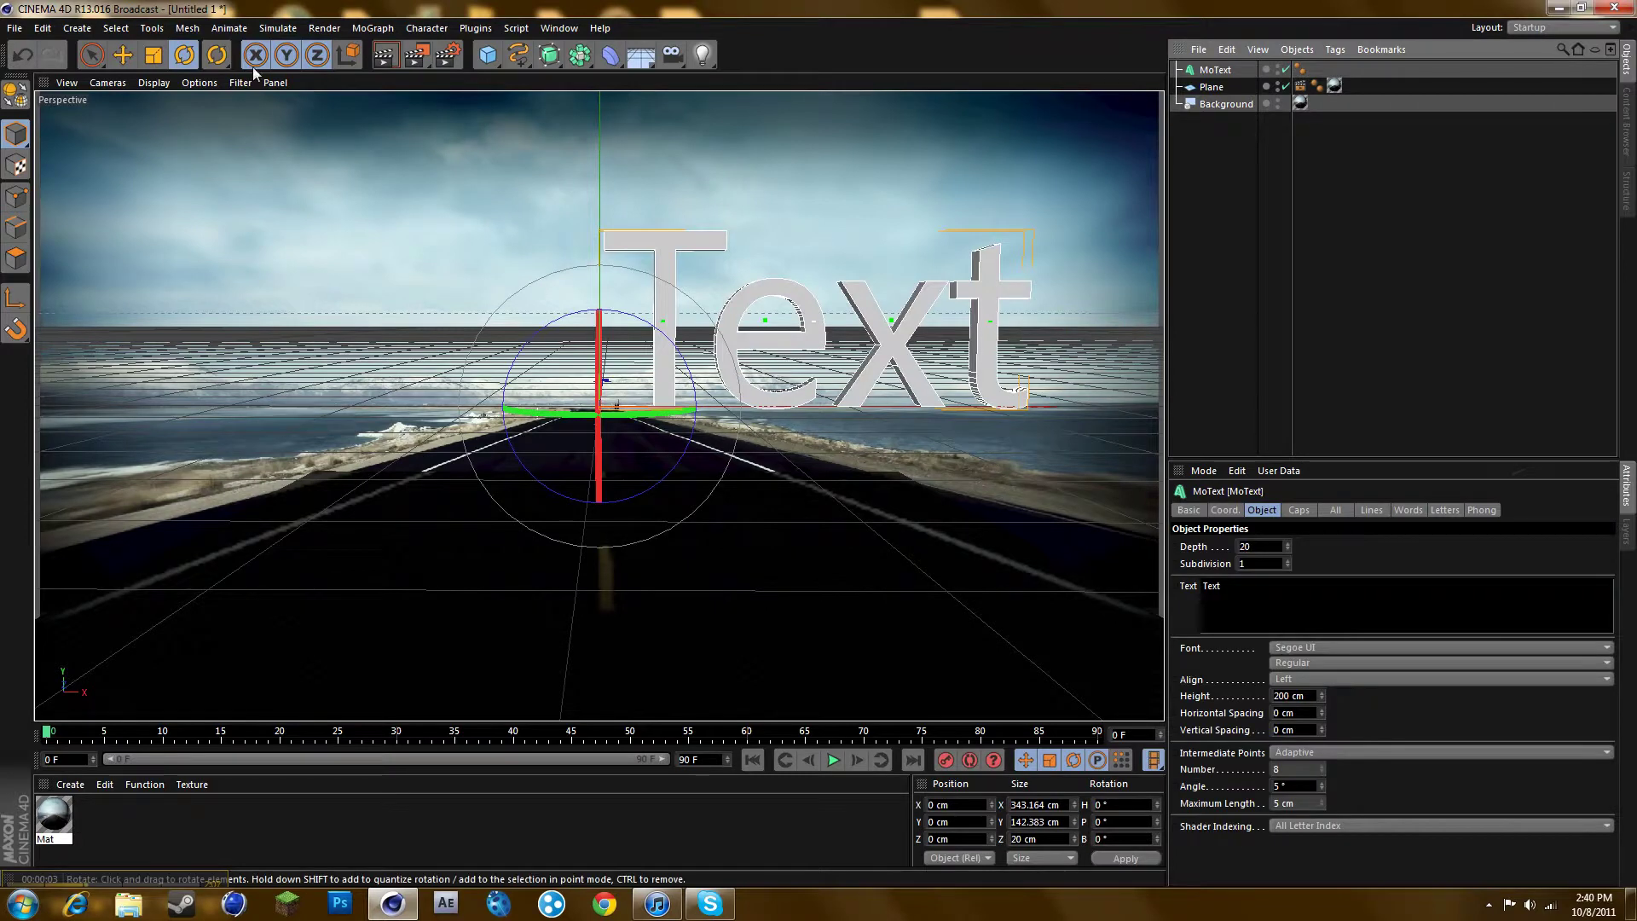
pyautogui.moveTo(600, 426); pyautogui.dragTo(599, 409)
pyautogui.click(123, 54)
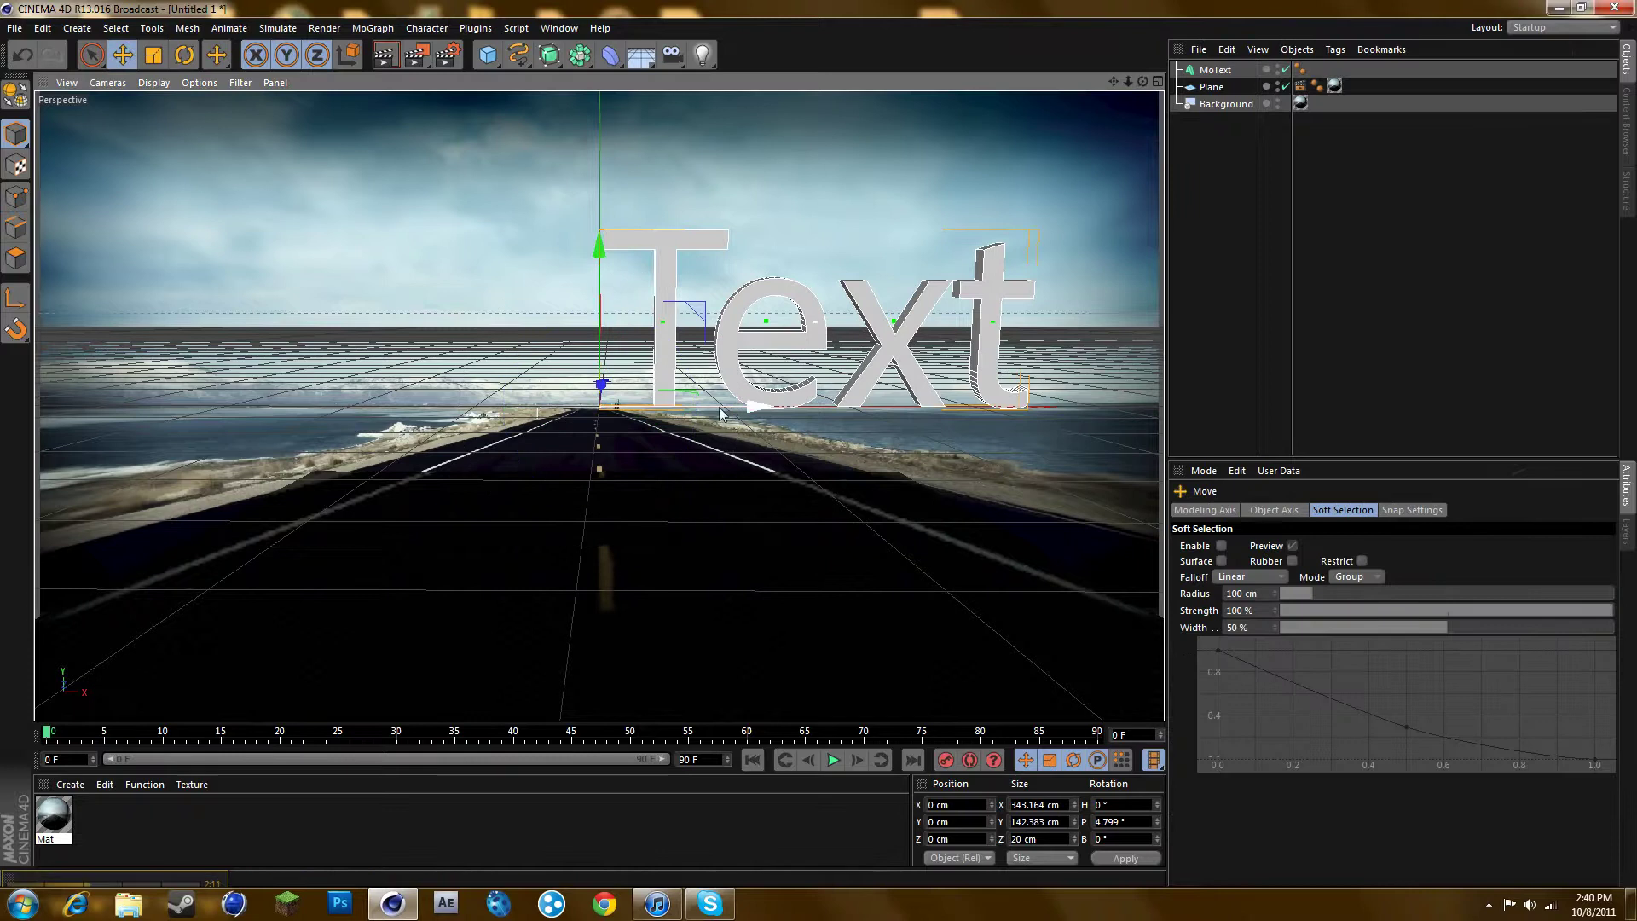
pyautogui.moveTo(735, 411); pyautogui.dragTo(480, 497)
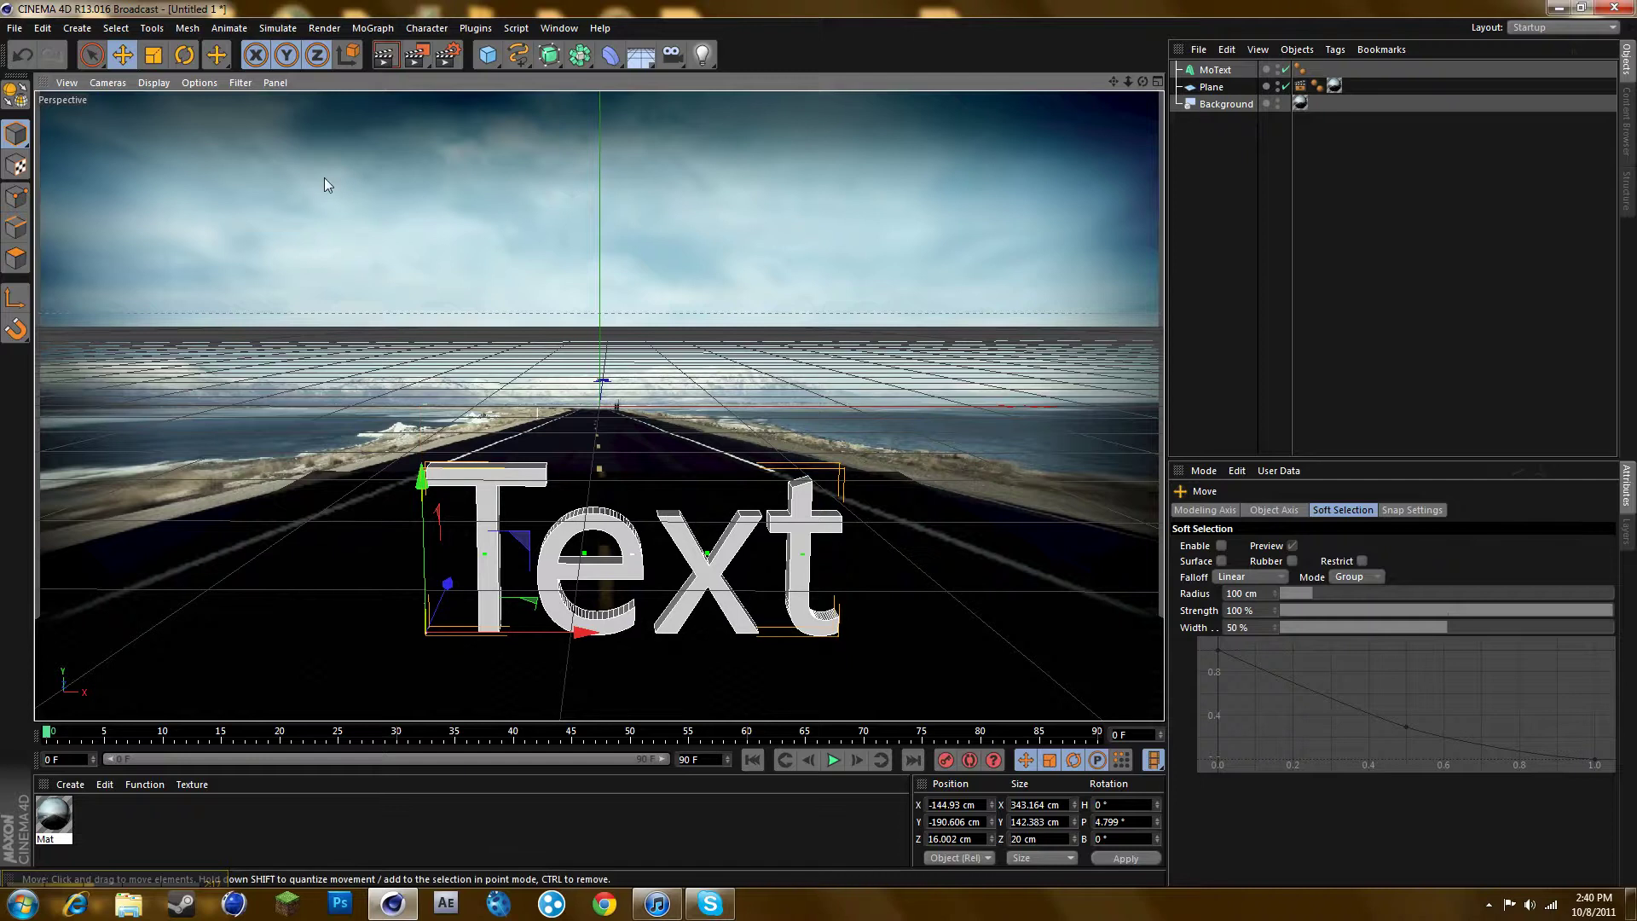
pyautogui.click(188, 55)
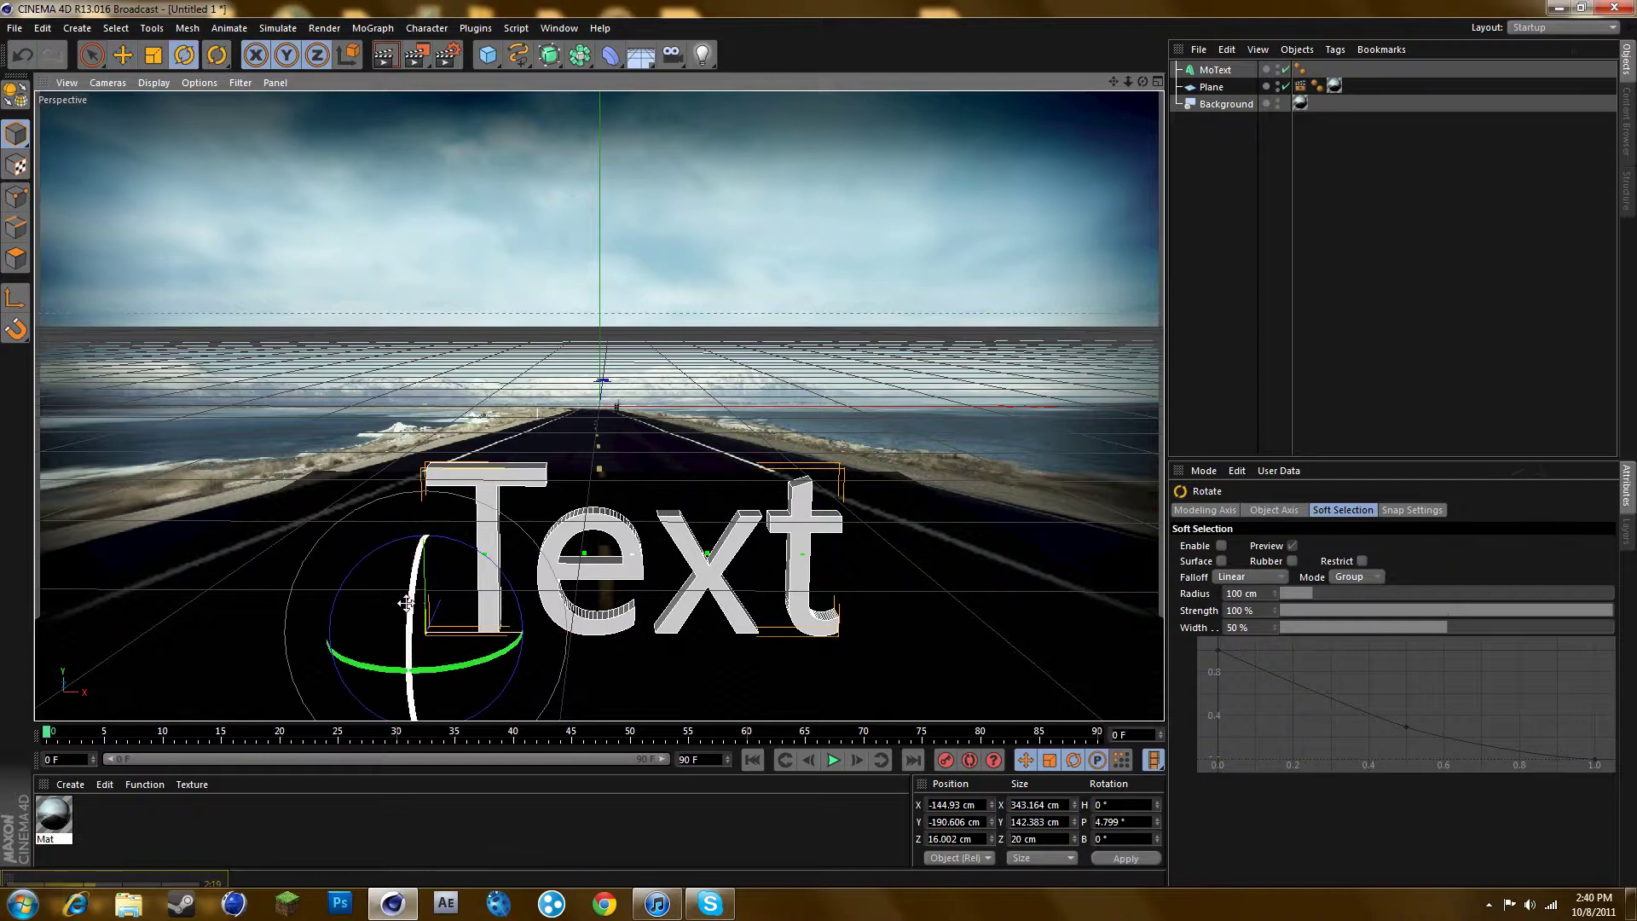
pyautogui.moveTo(405, 602); pyautogui.dragTo(409, 599)
# - Shift the text left and change its content from 'Text' to 'tuorial'
pyautogui.press('e')
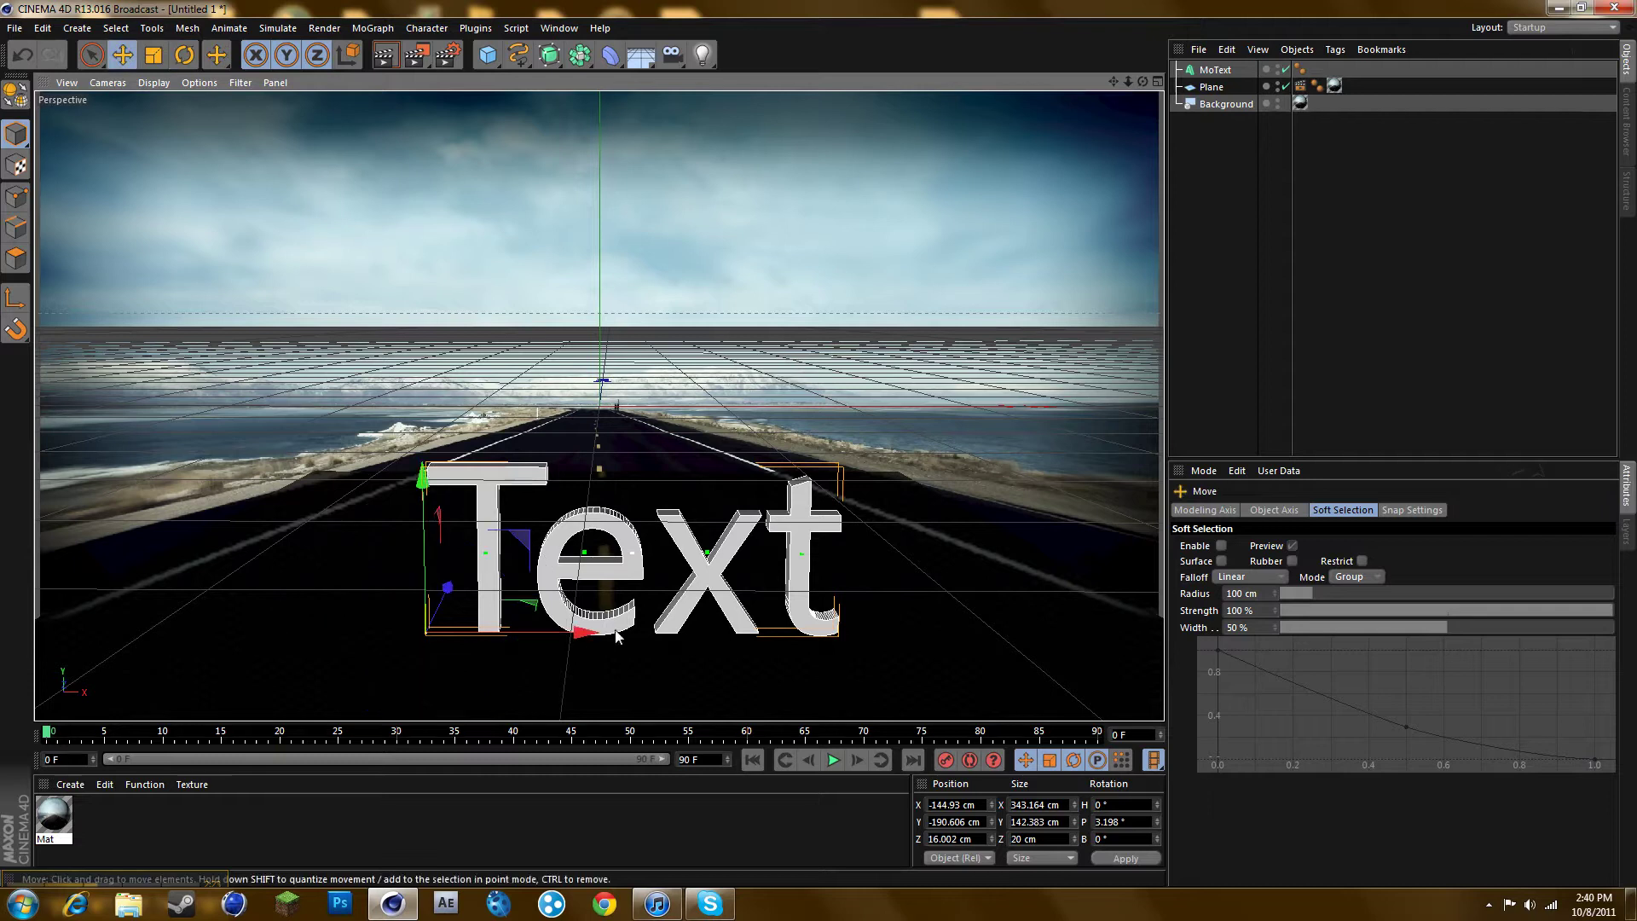
pyautogui.moveTo(616, 635); pyautogui.dragTo(589, 635)
pyautogui.click(1208, 73)
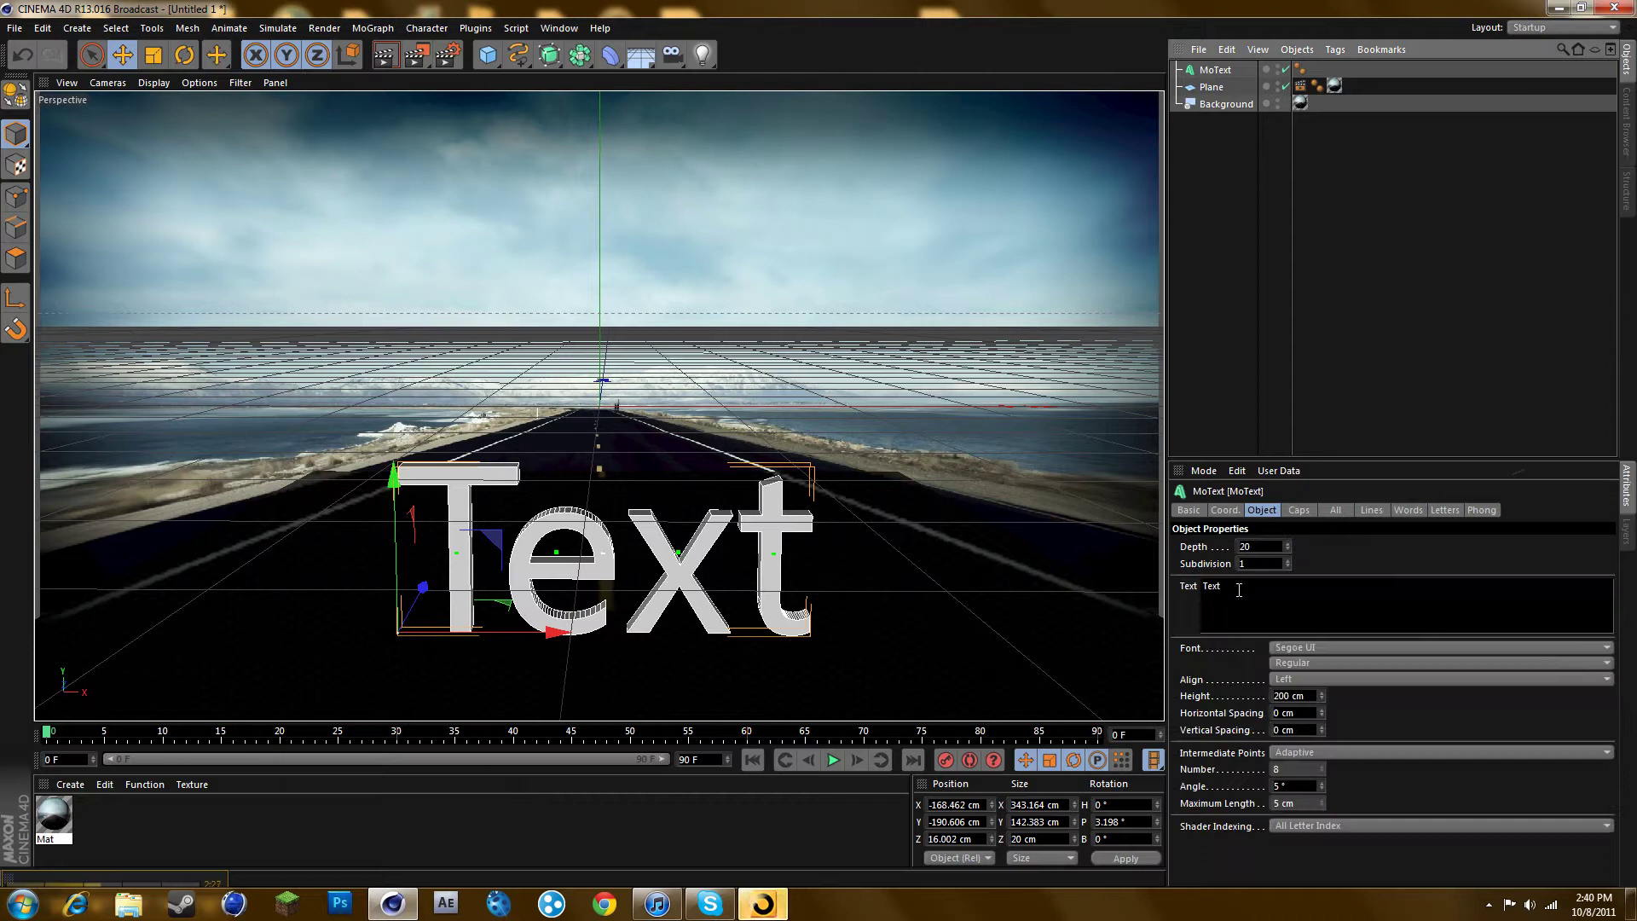
pyautogui.press('BackSpace')
pyautogui.press('BackSpace')
pyautogui.press('BackSpace')
pyautogui.press('BackSpace')
pyautogui.press('BackSpace')
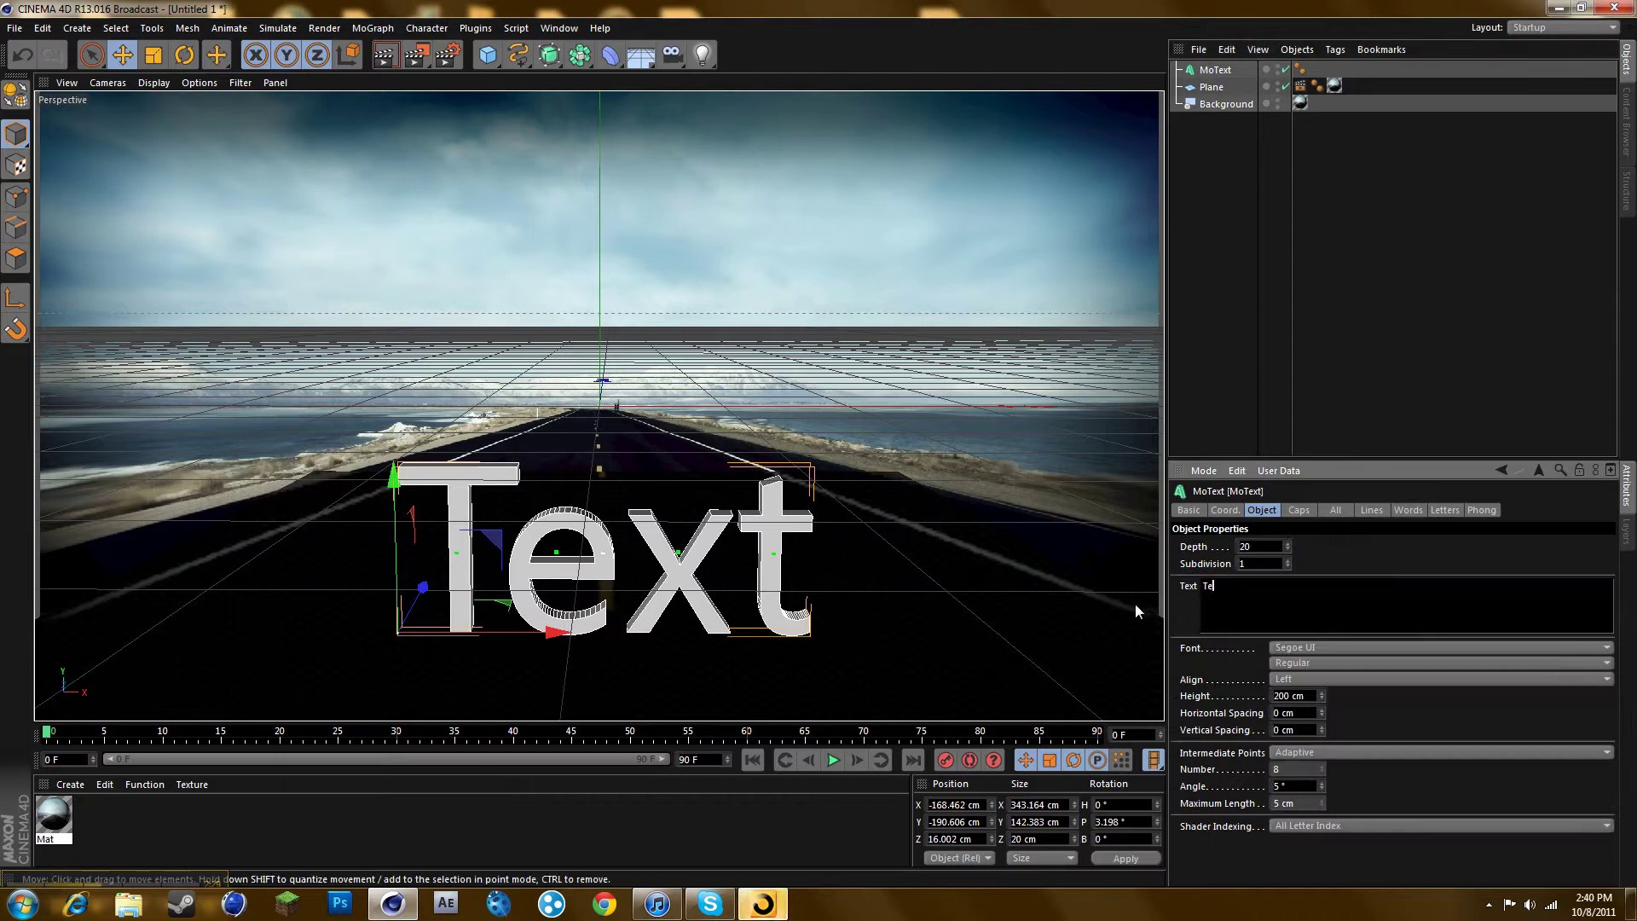
pyautogui.write('tuorial')
pyautogui.click(1243, 77)
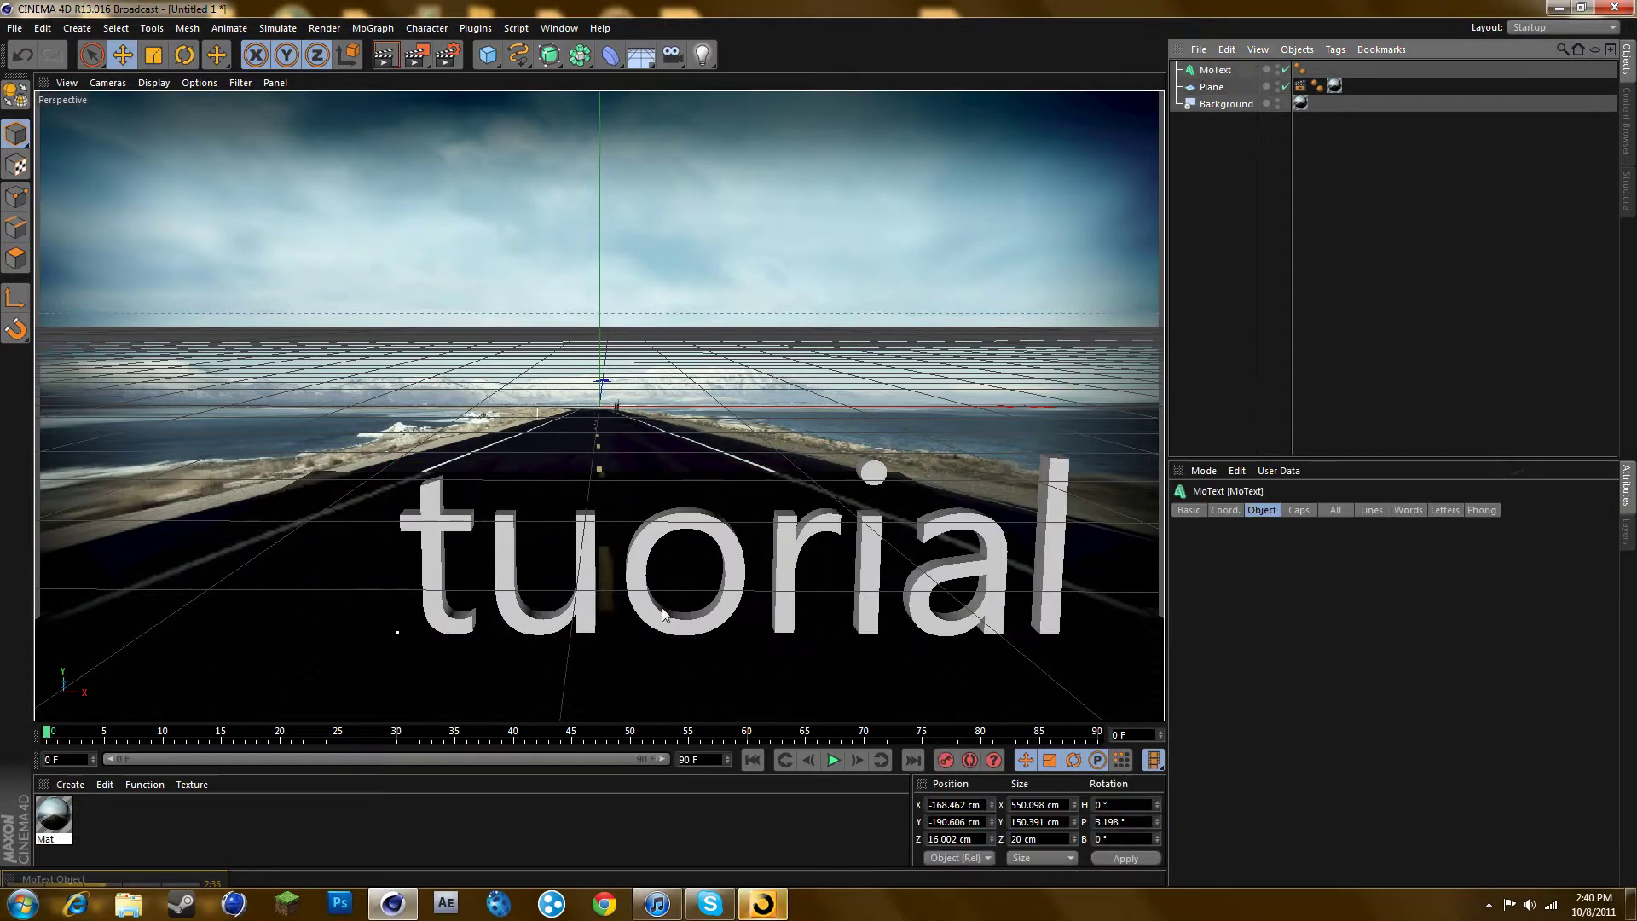
# - Move the tuorial text further left to X −225.48 cm
pyautogui.click(530, 555)
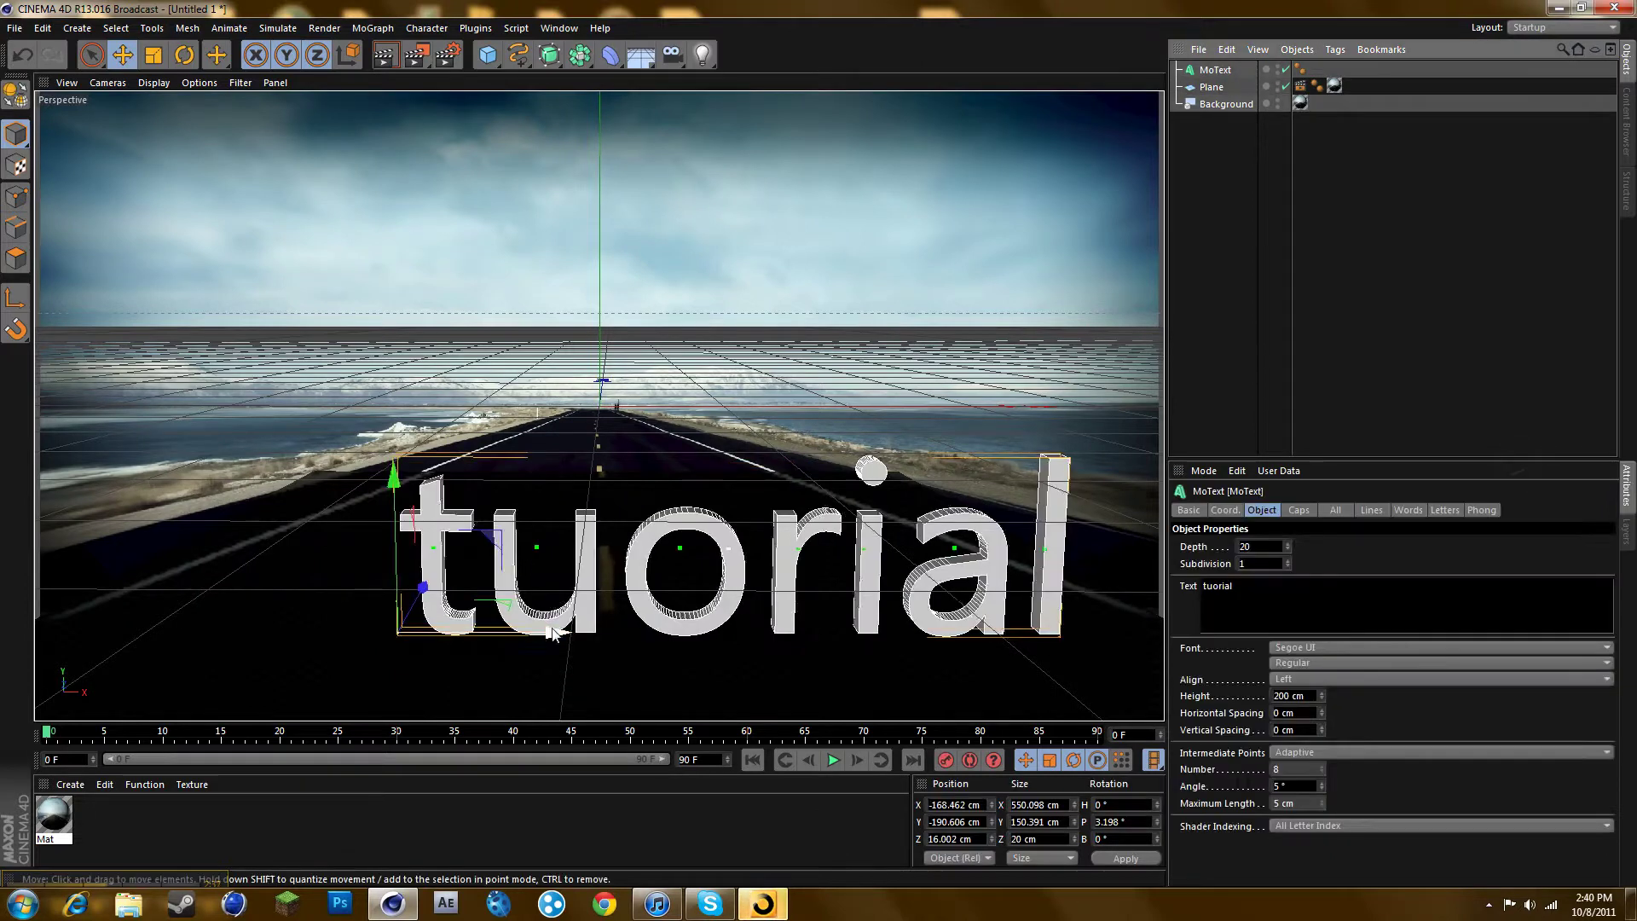
pyautogui.moveTo(554, 641); pyautogui.dragTo(486, 641)
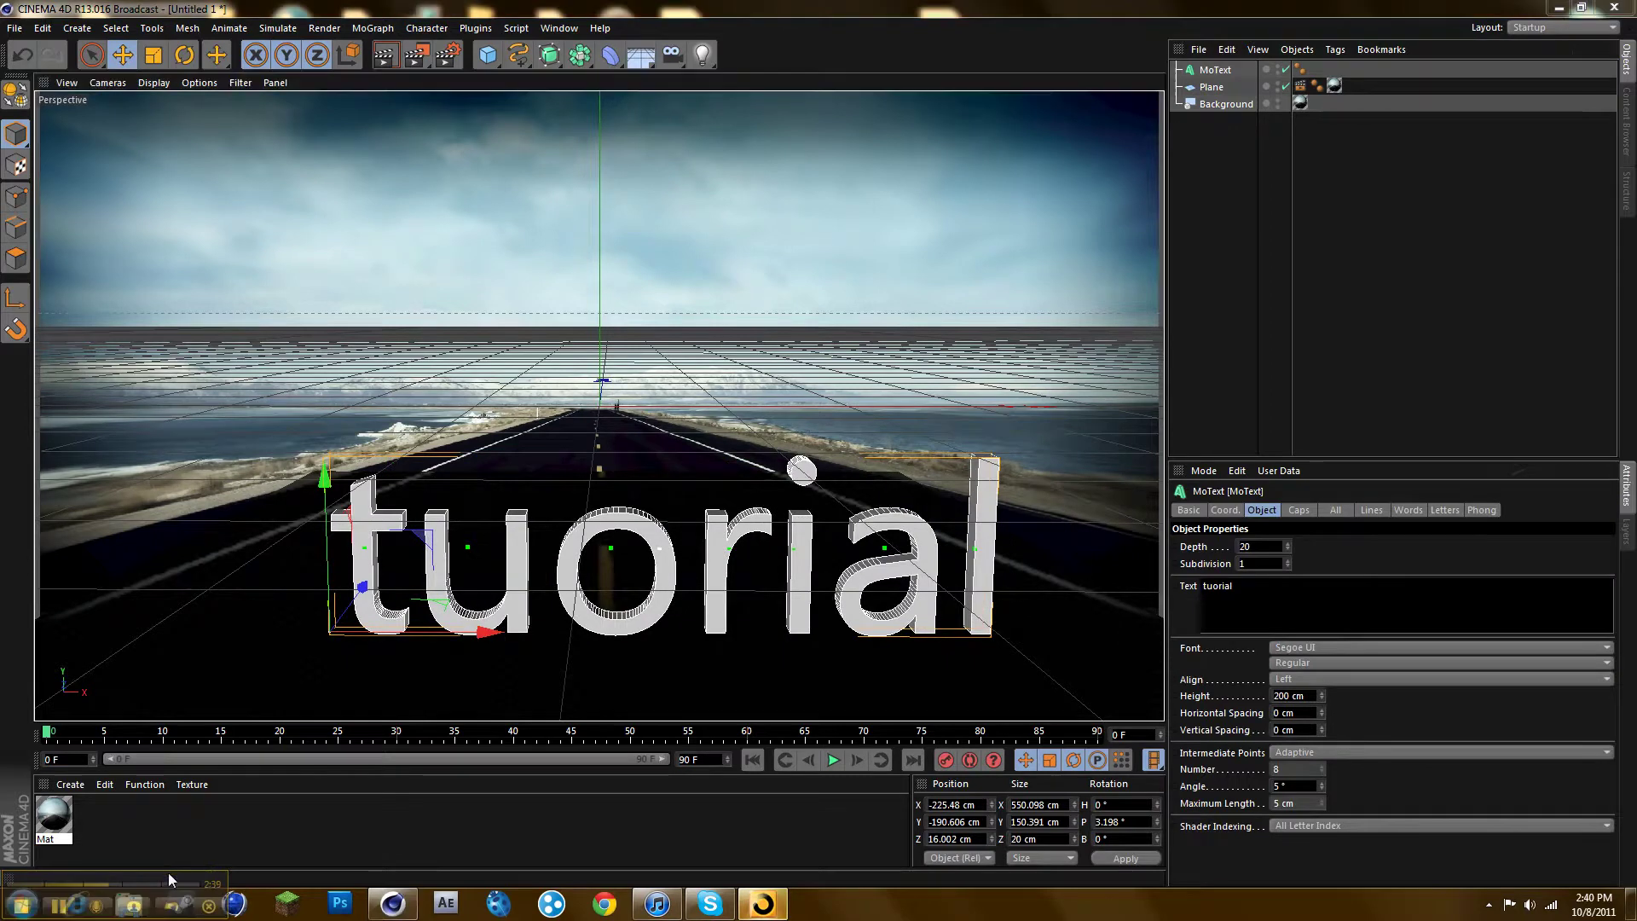
pyautogui.click(1288, 649)
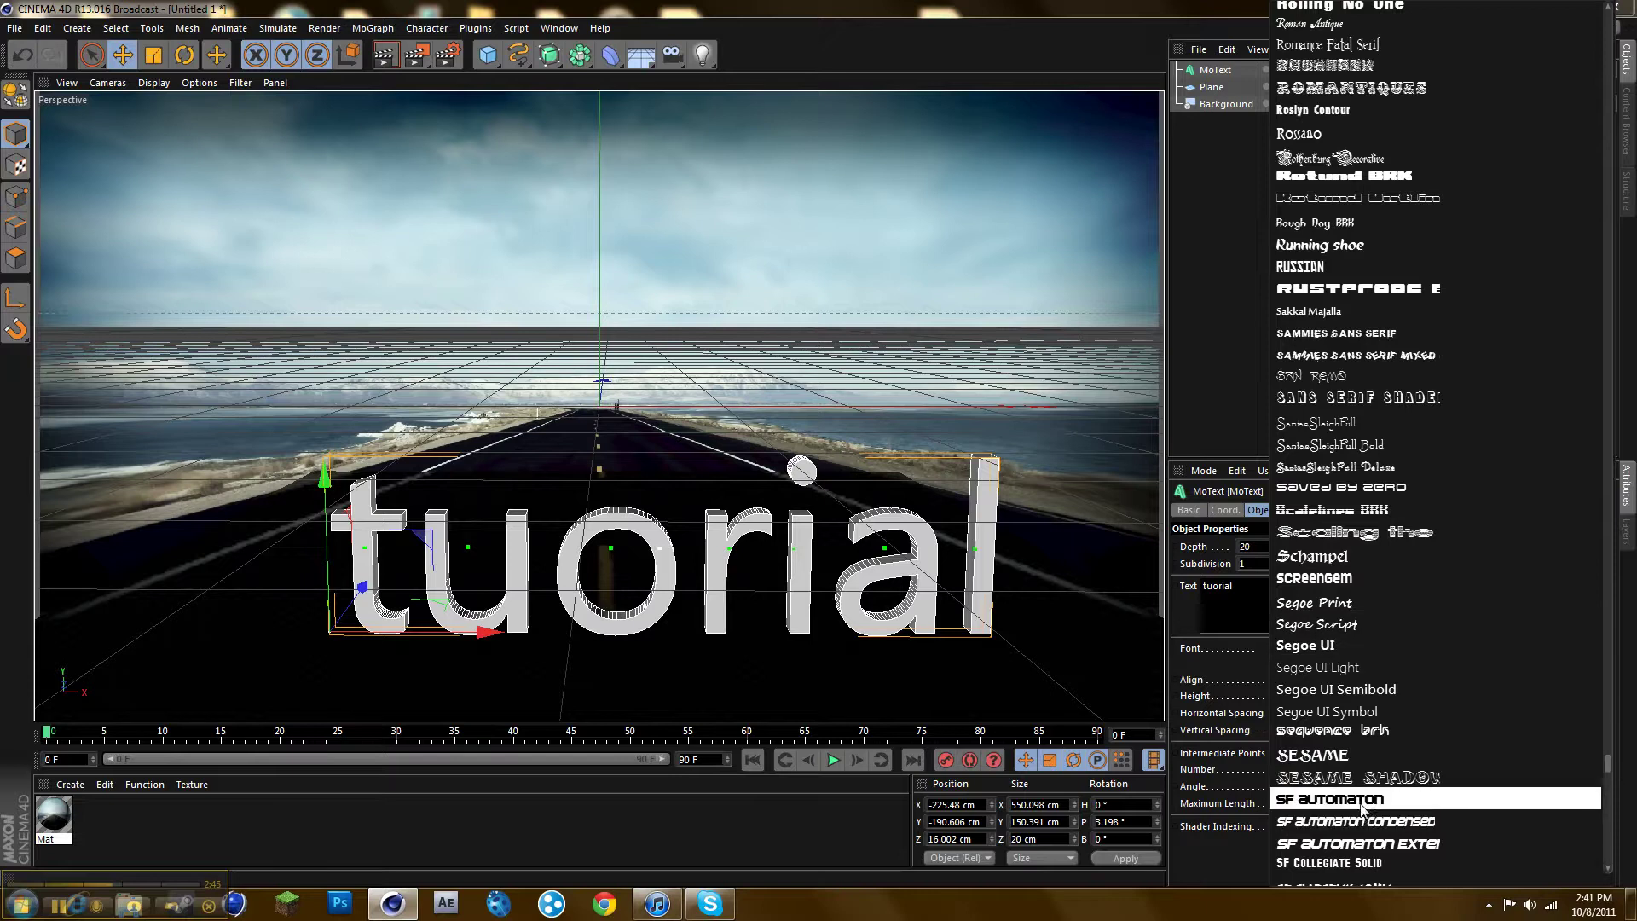
# - Apply the SF Automaton font and reduce the text height to 175 cm, repositioning it along X
pyautogui.press('Escape')
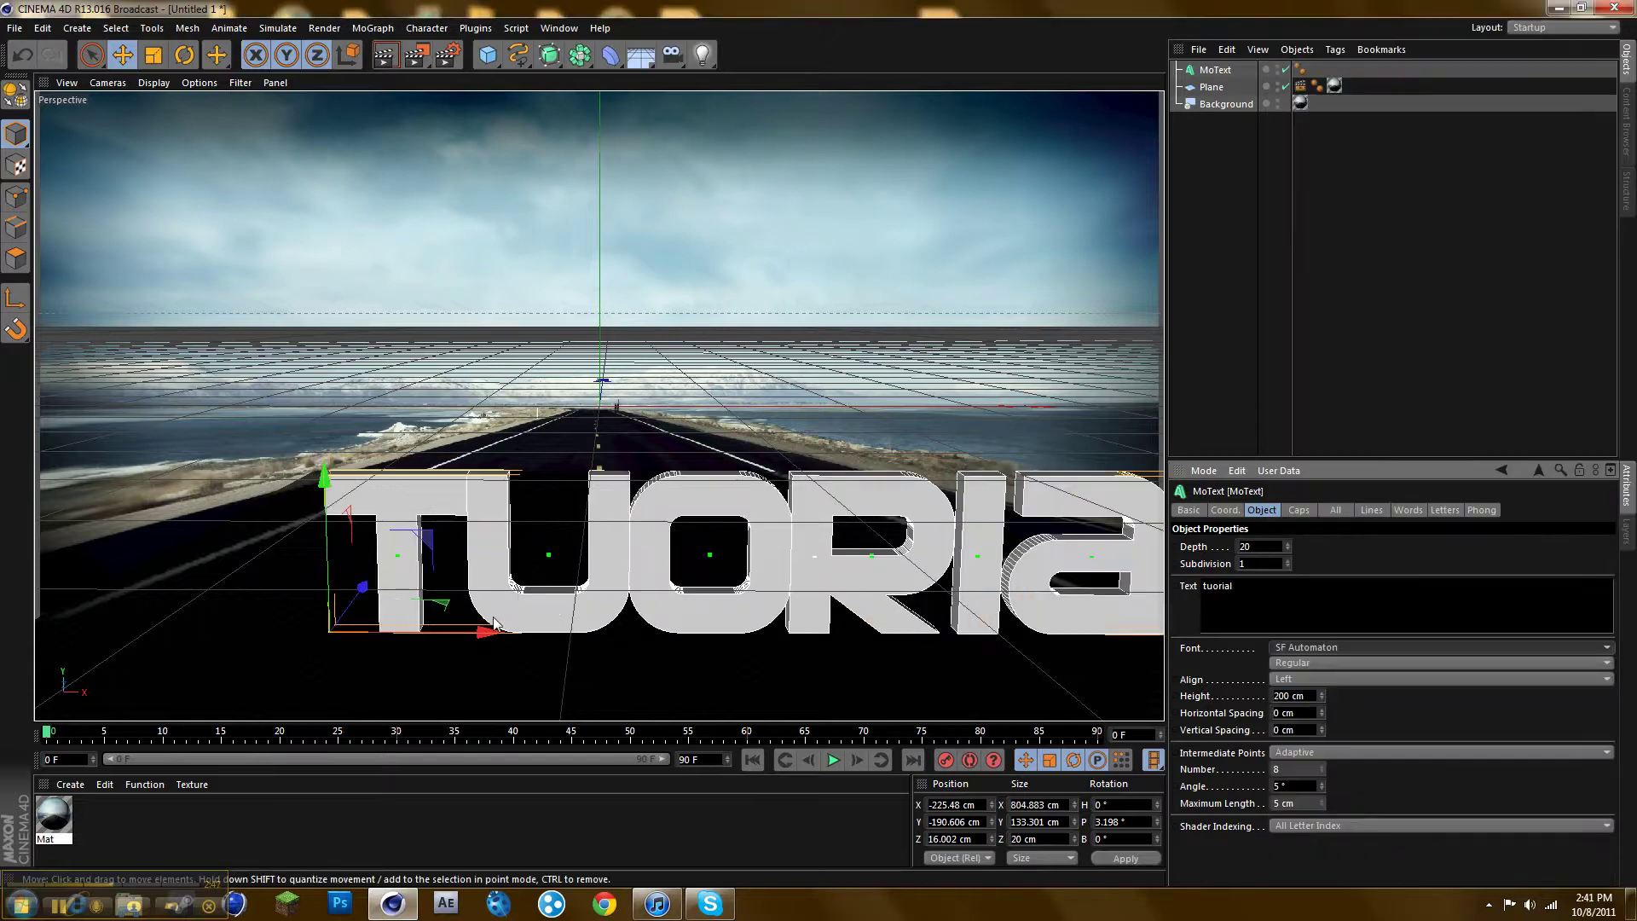
pyautogui.moveTo(475, 628); pyautogui.dragTo(339, 594)
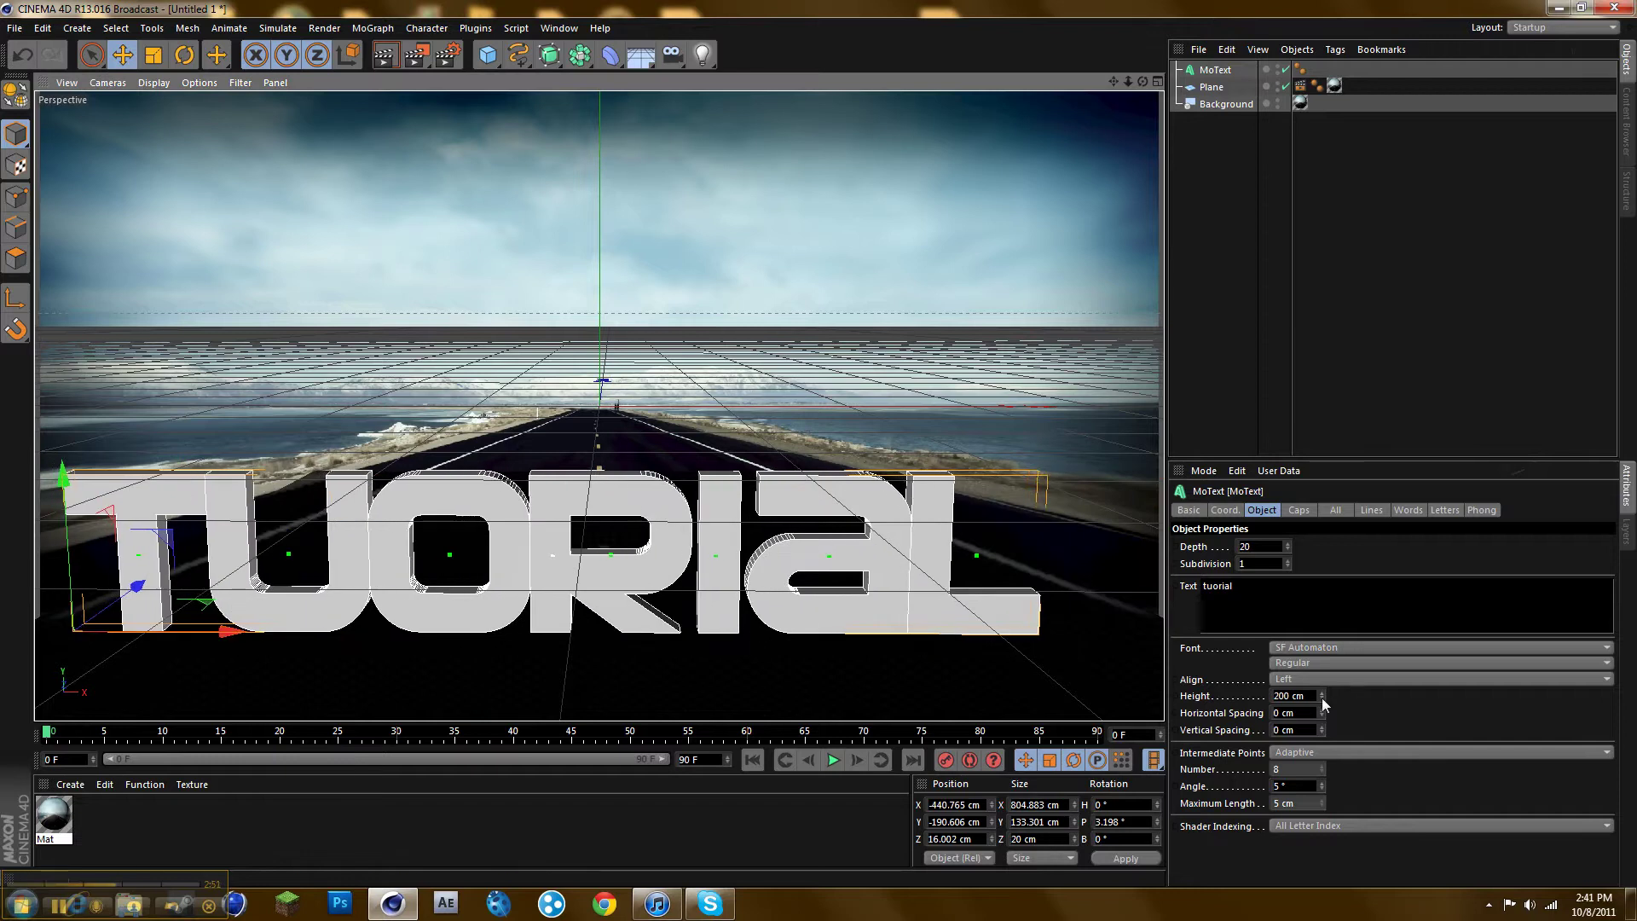
pyautogui.moveTo(1322, 697); pyautogui.dragTo(1322, 697)
pyautogui.moveTo(237, 644); pyautogui.dragTo(294, 638)
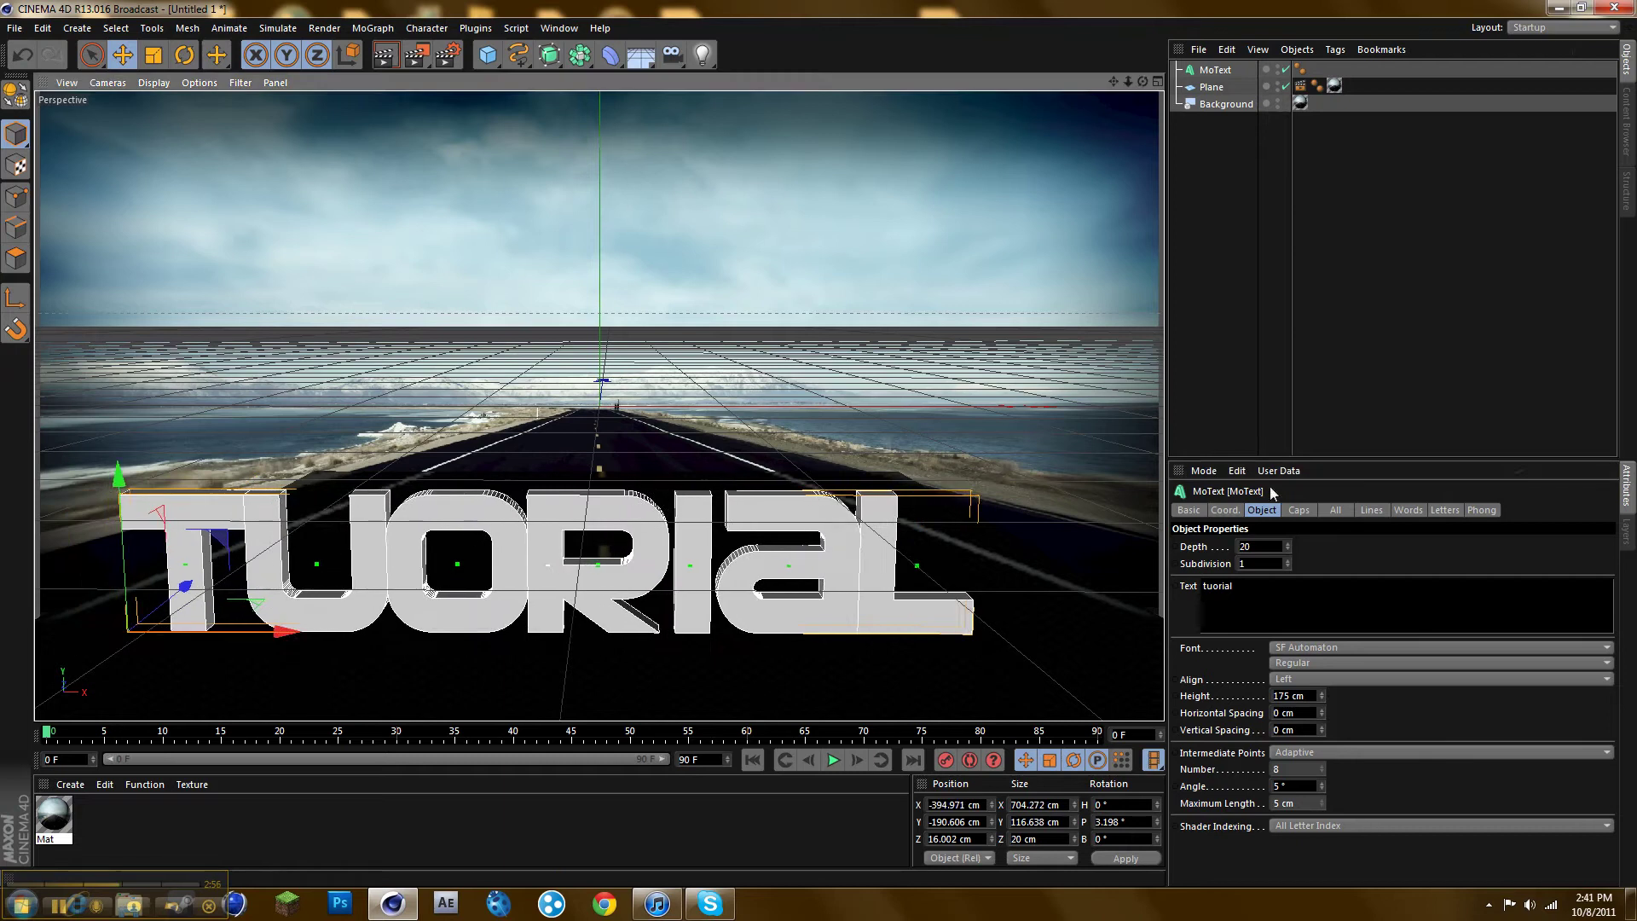
# - Set the text extrusion depth to 50 cm and nudge the text slightly right
pyautogui.click(1270, 545)
pyautogui.press('Return')
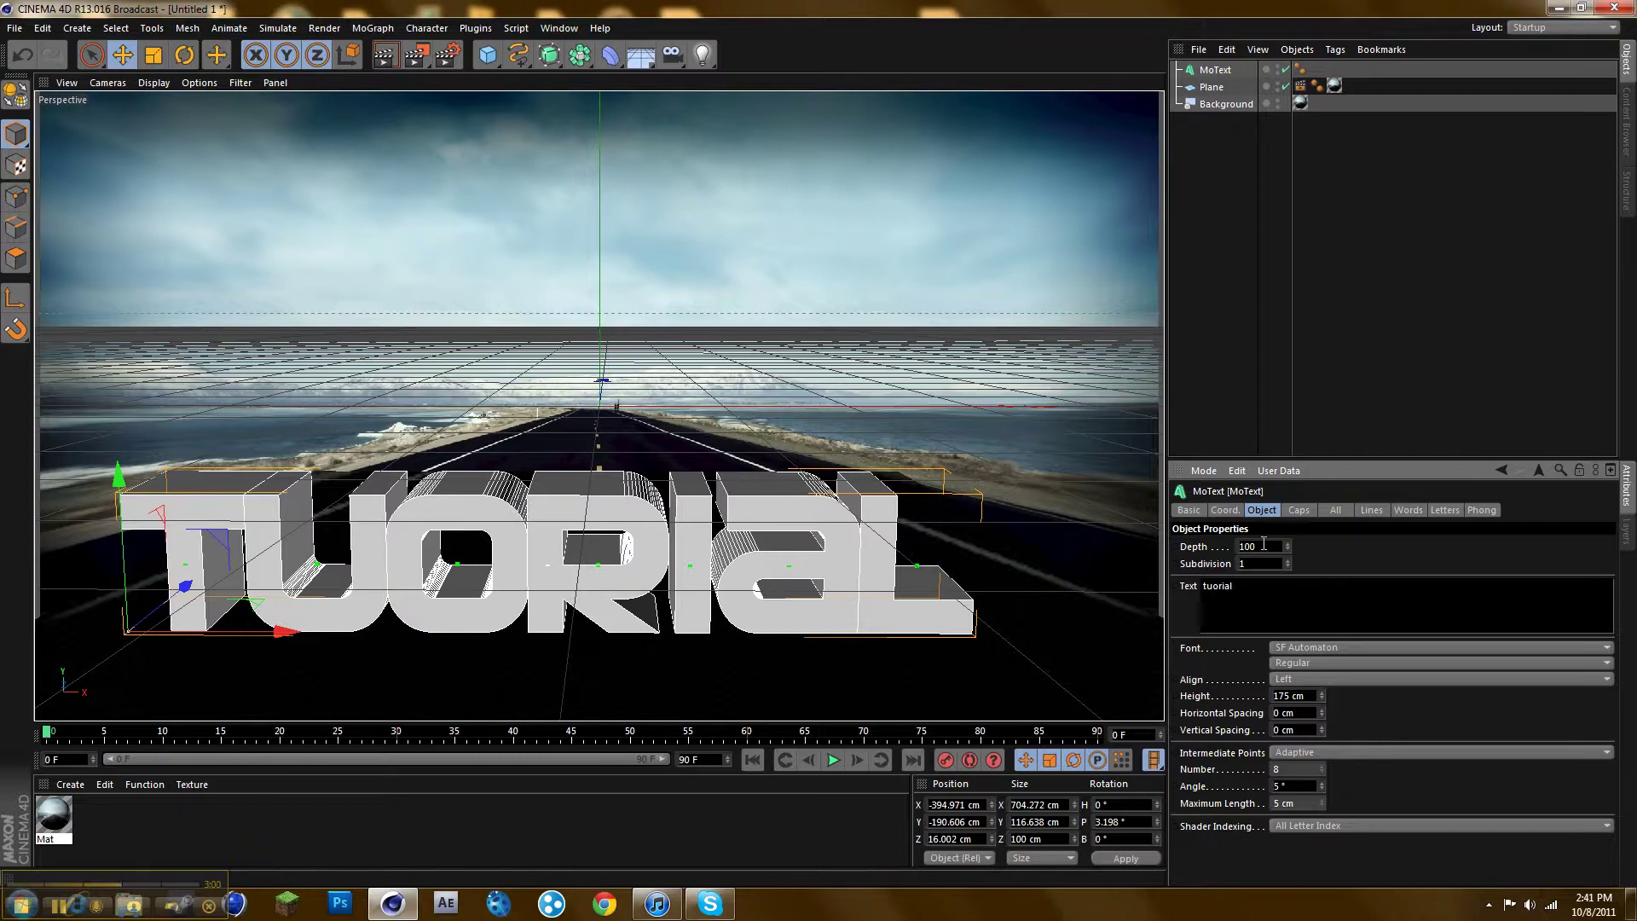
pyautogui.click(1253, 547)
pyautogui.press('Return')
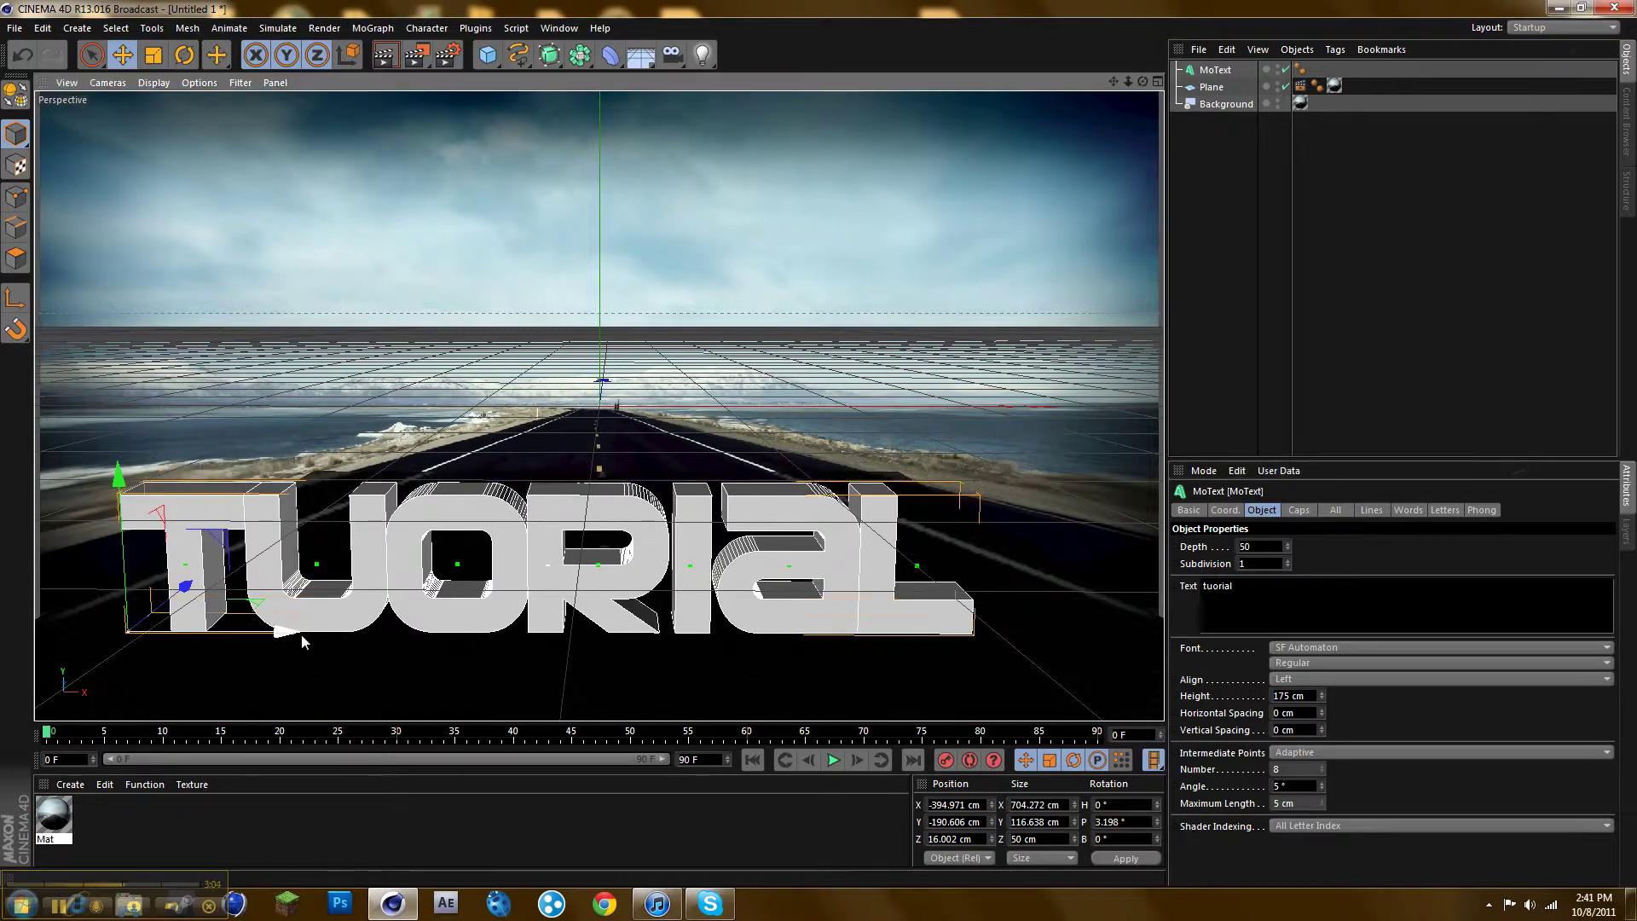
pyautogui.moveTo(300, 633); pyautogui.dragTo(318, 633)
# - Create a new material and set its colour to dark blue (R 2, G 0, B 124)
pyautogui.doubleClick(136, 823)
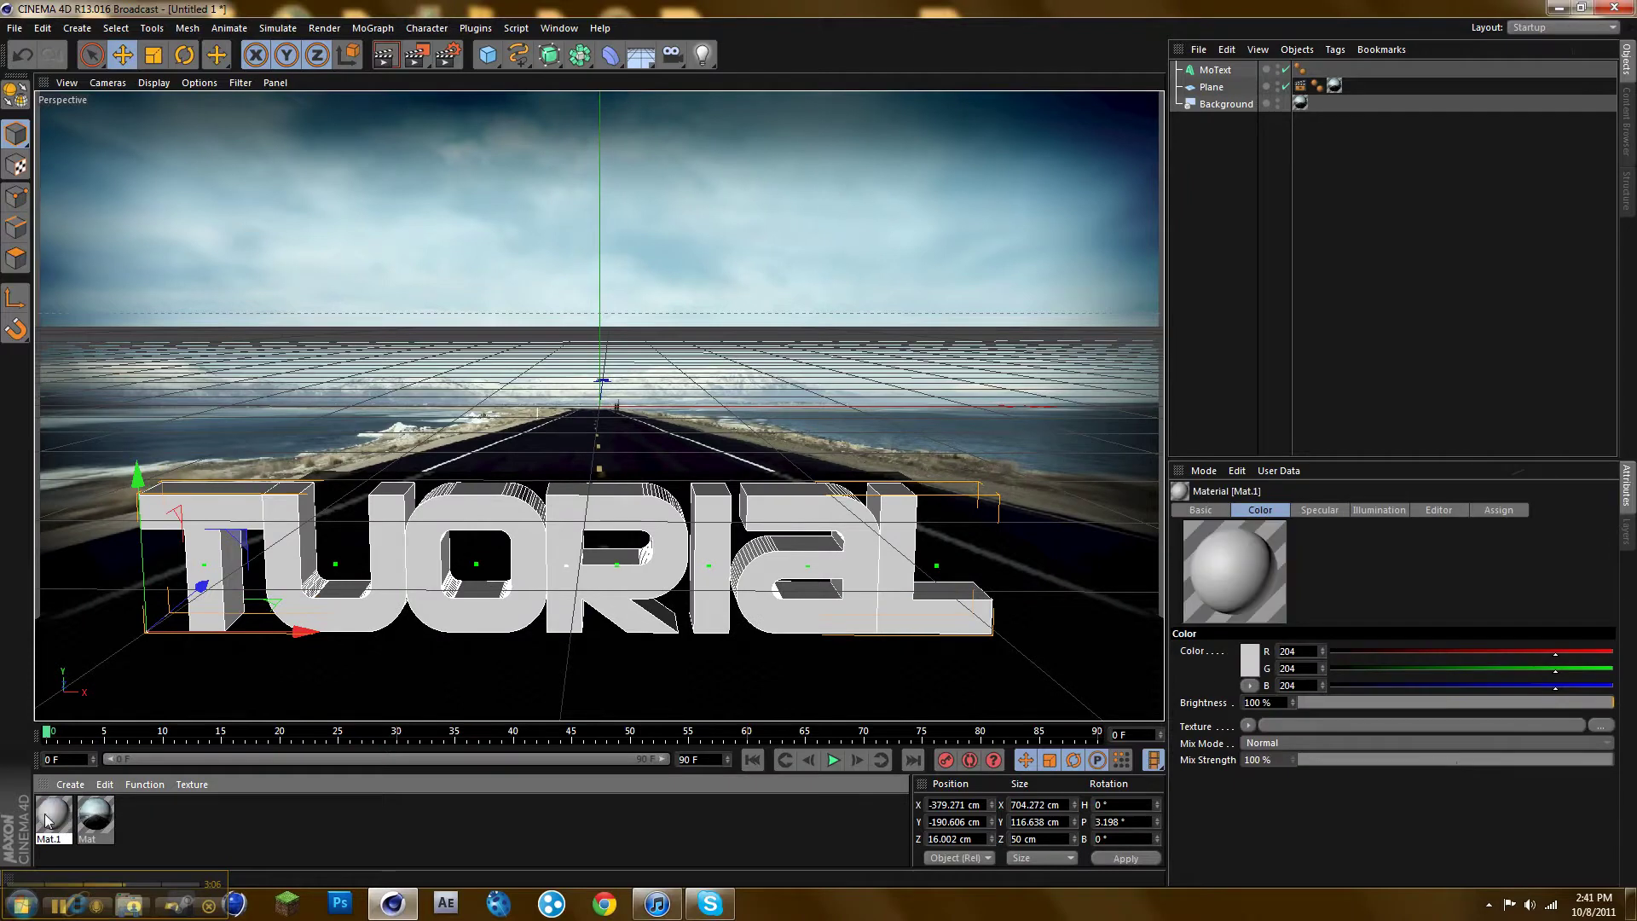
pyautogui.doubleClick(53, 814)
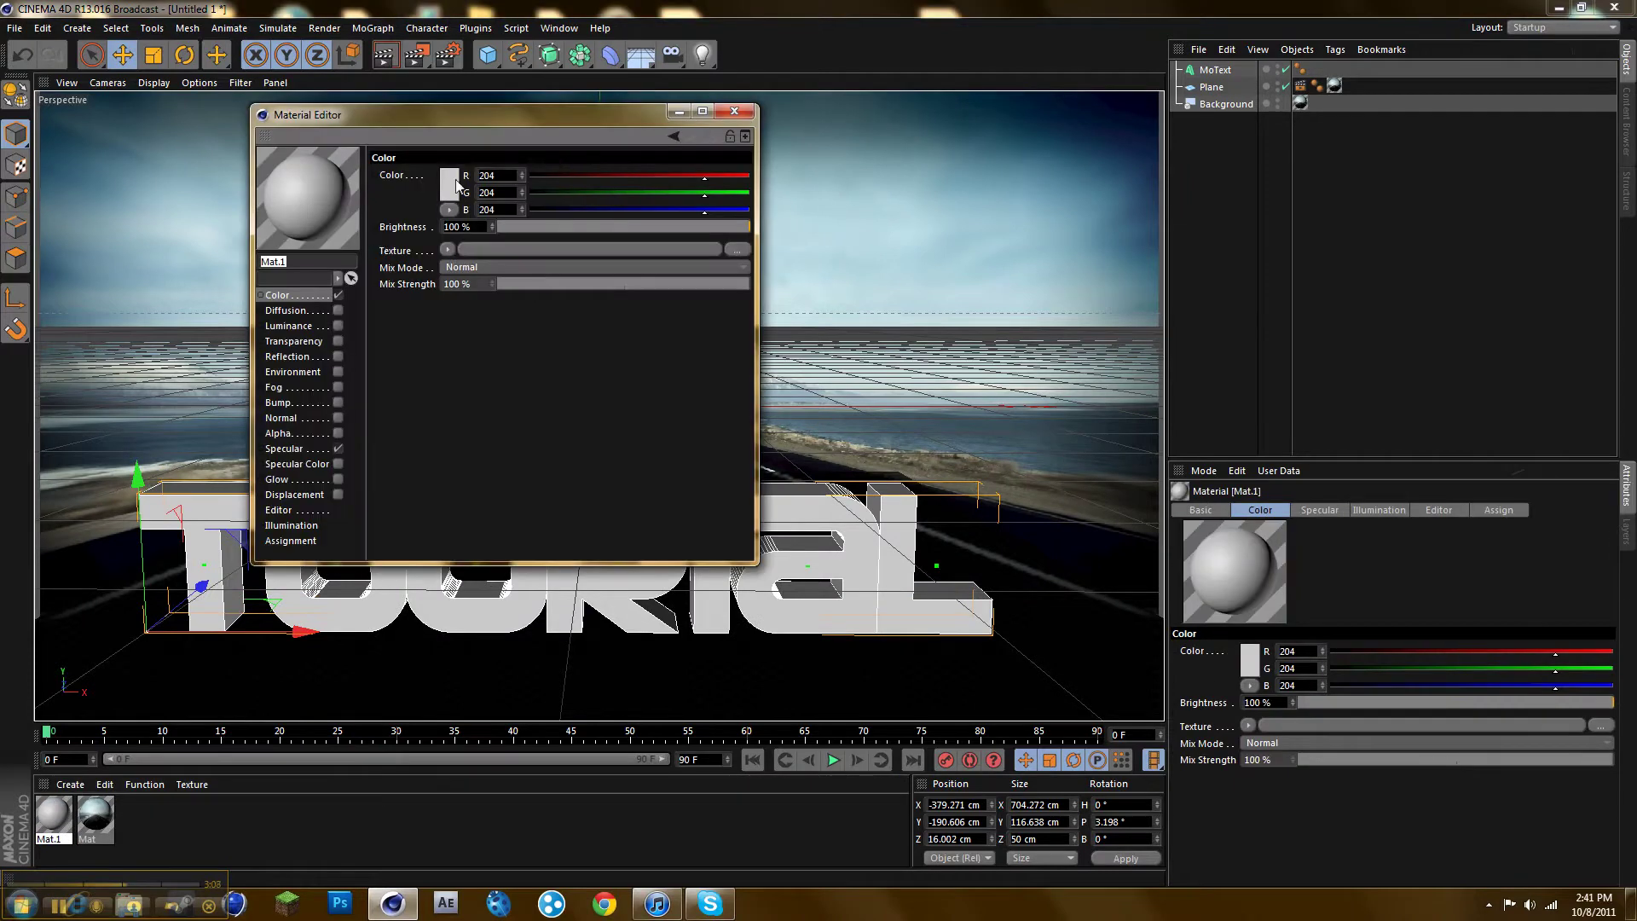
pyautogui.click(452, 183)
pyautogui.click(437, 104)
pyautogui.moveTo(426, 145)
pyautogui.mouseDown()
pyautogui.moveTo(480, 138)
pyautogui.moveTo(479, 165)
pyautogui.mouseUp()
pyautogui.click(518, 104)
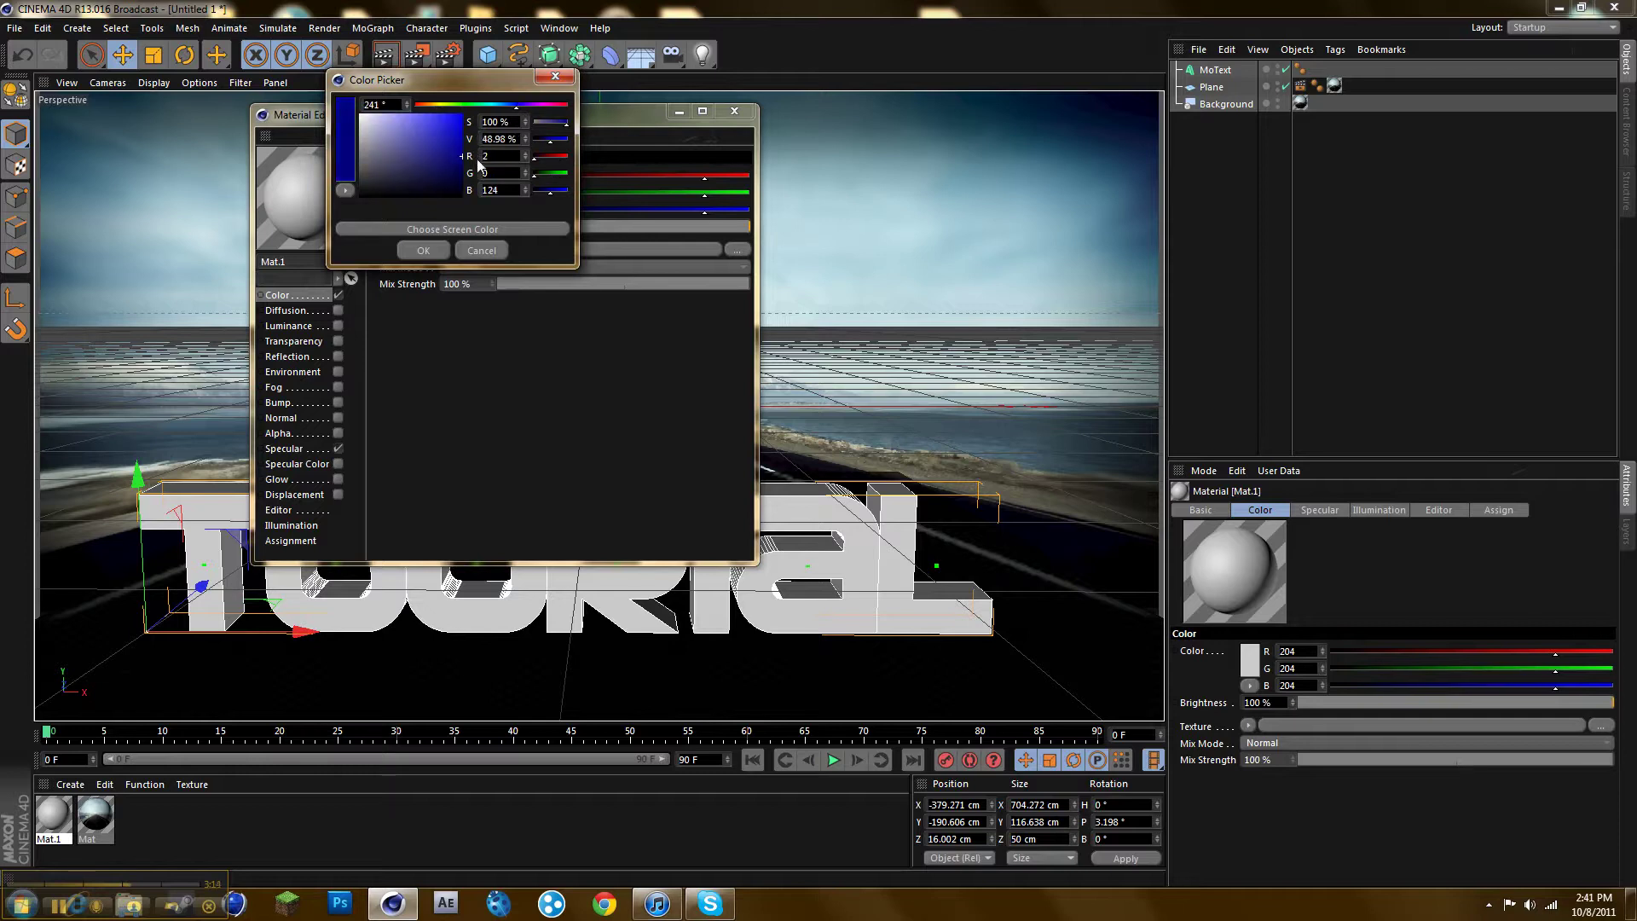
pyautogui.click(424, 253)
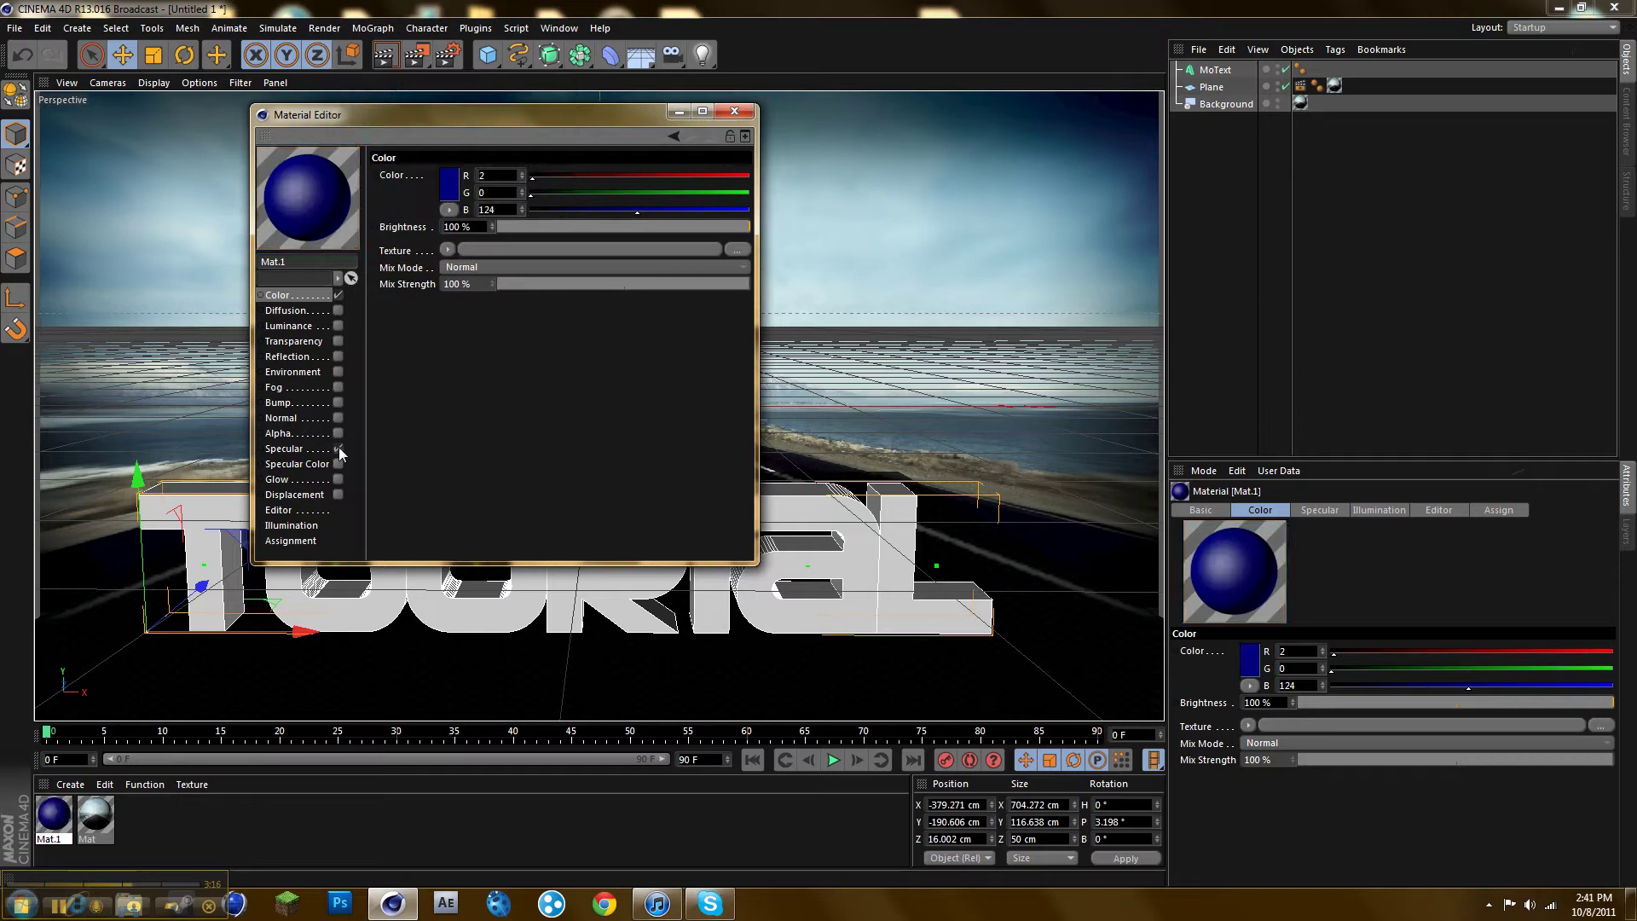
# - Turn off specular and add a Fresnel reflection at 40% brightness and 30% mix strength
pyautogui.click(338, 448)
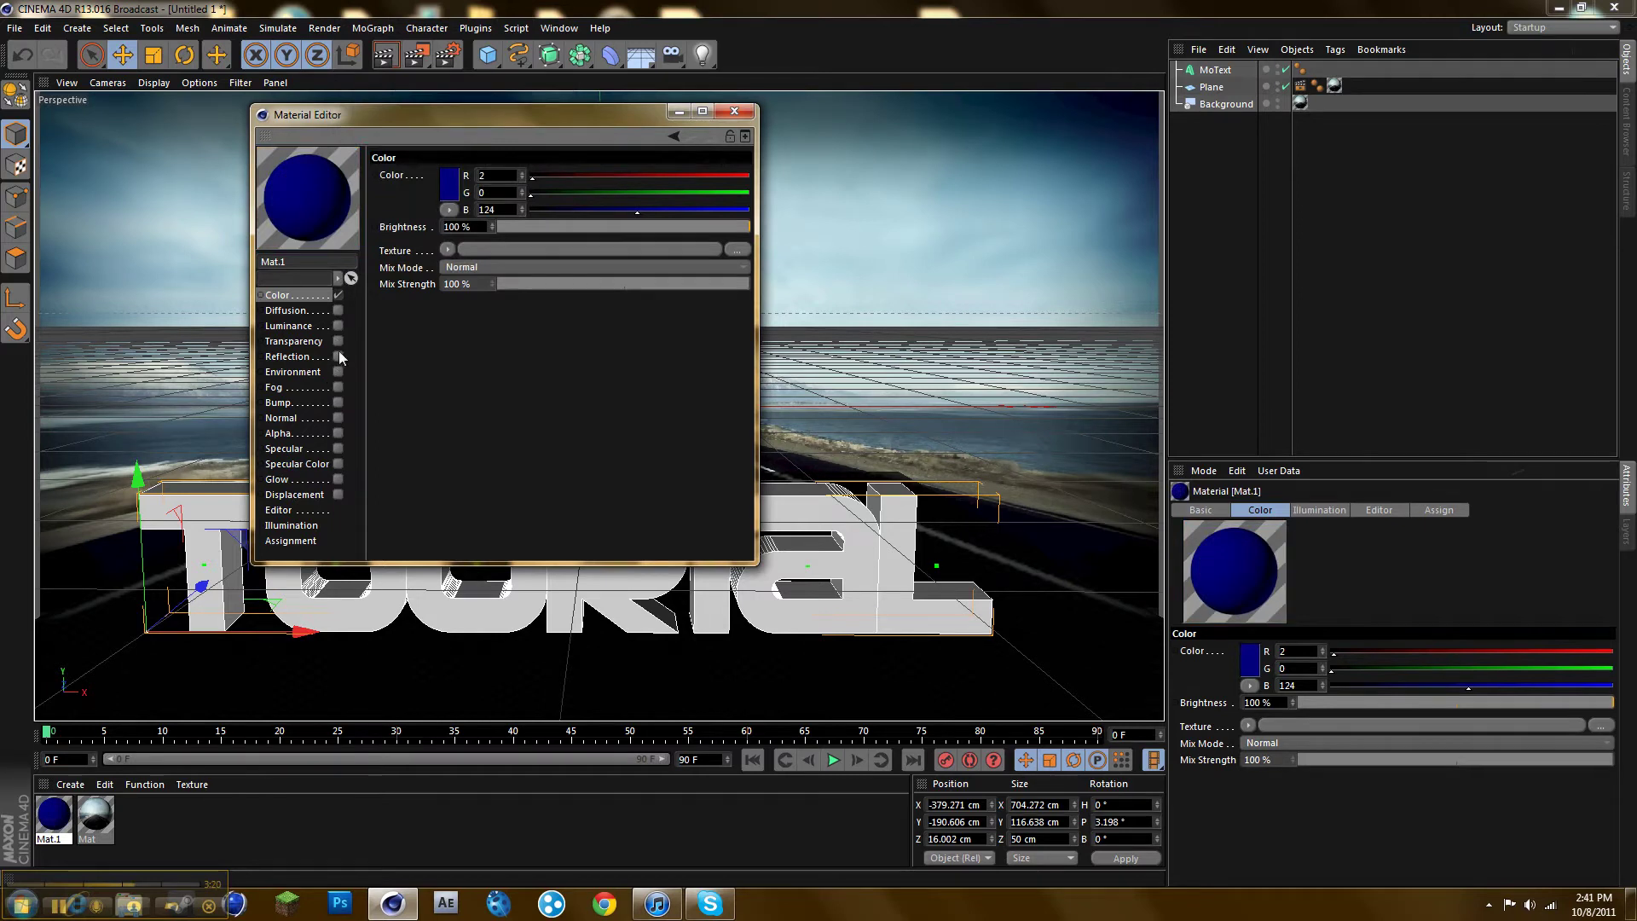
pyautogui.click(339, 357)
pyautogui.click(446, 265)
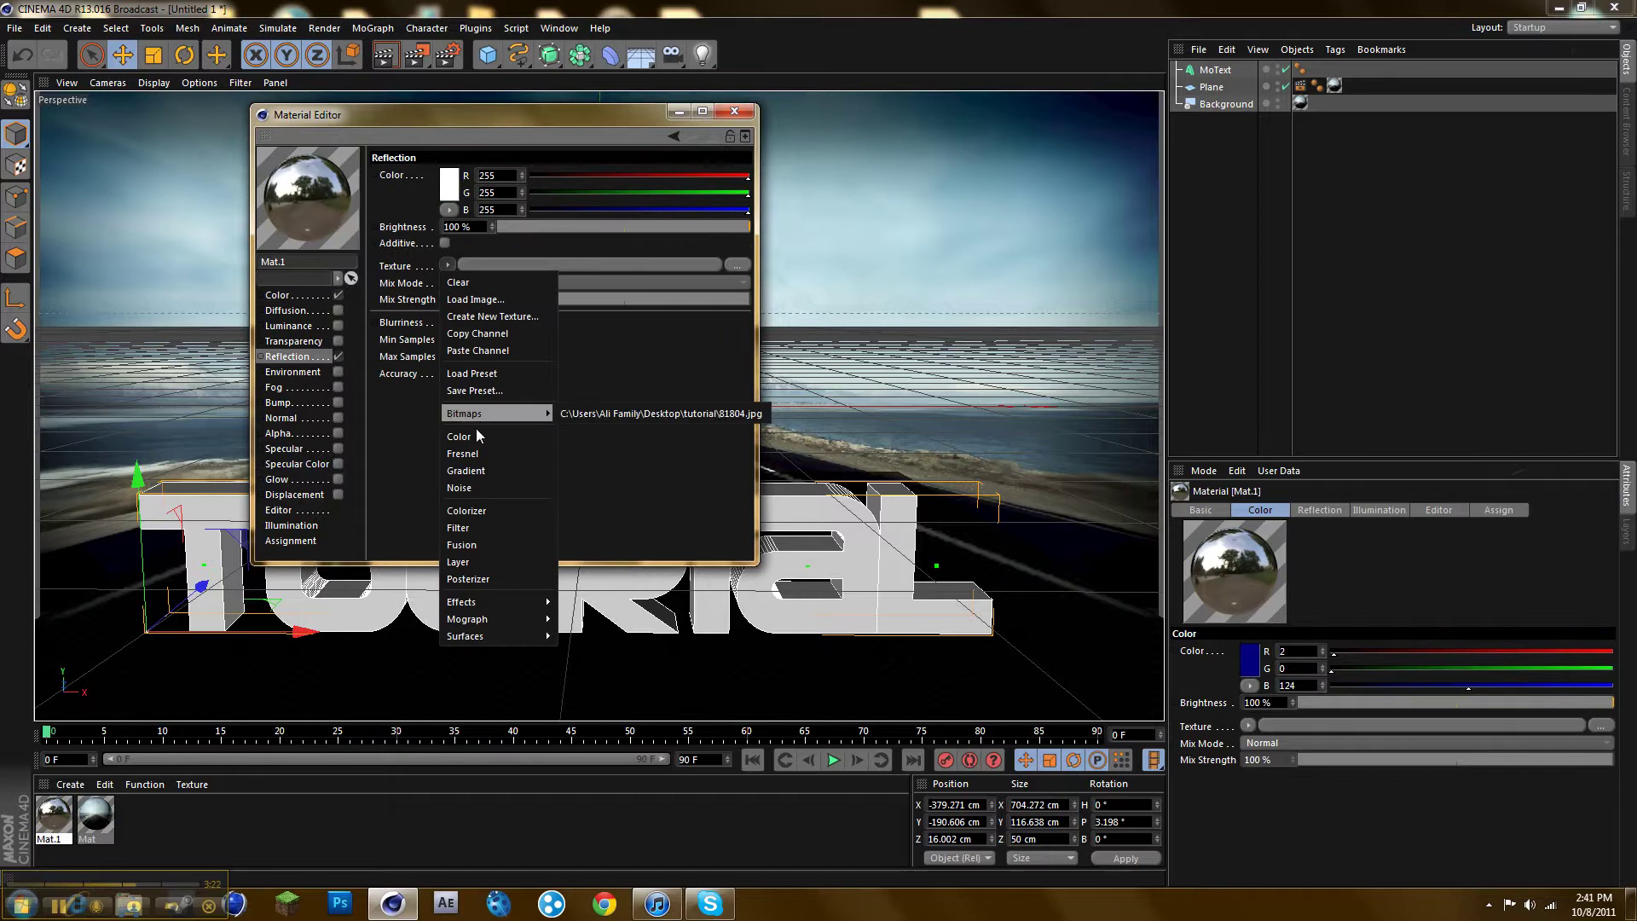
pyautogui.click(463, 454)
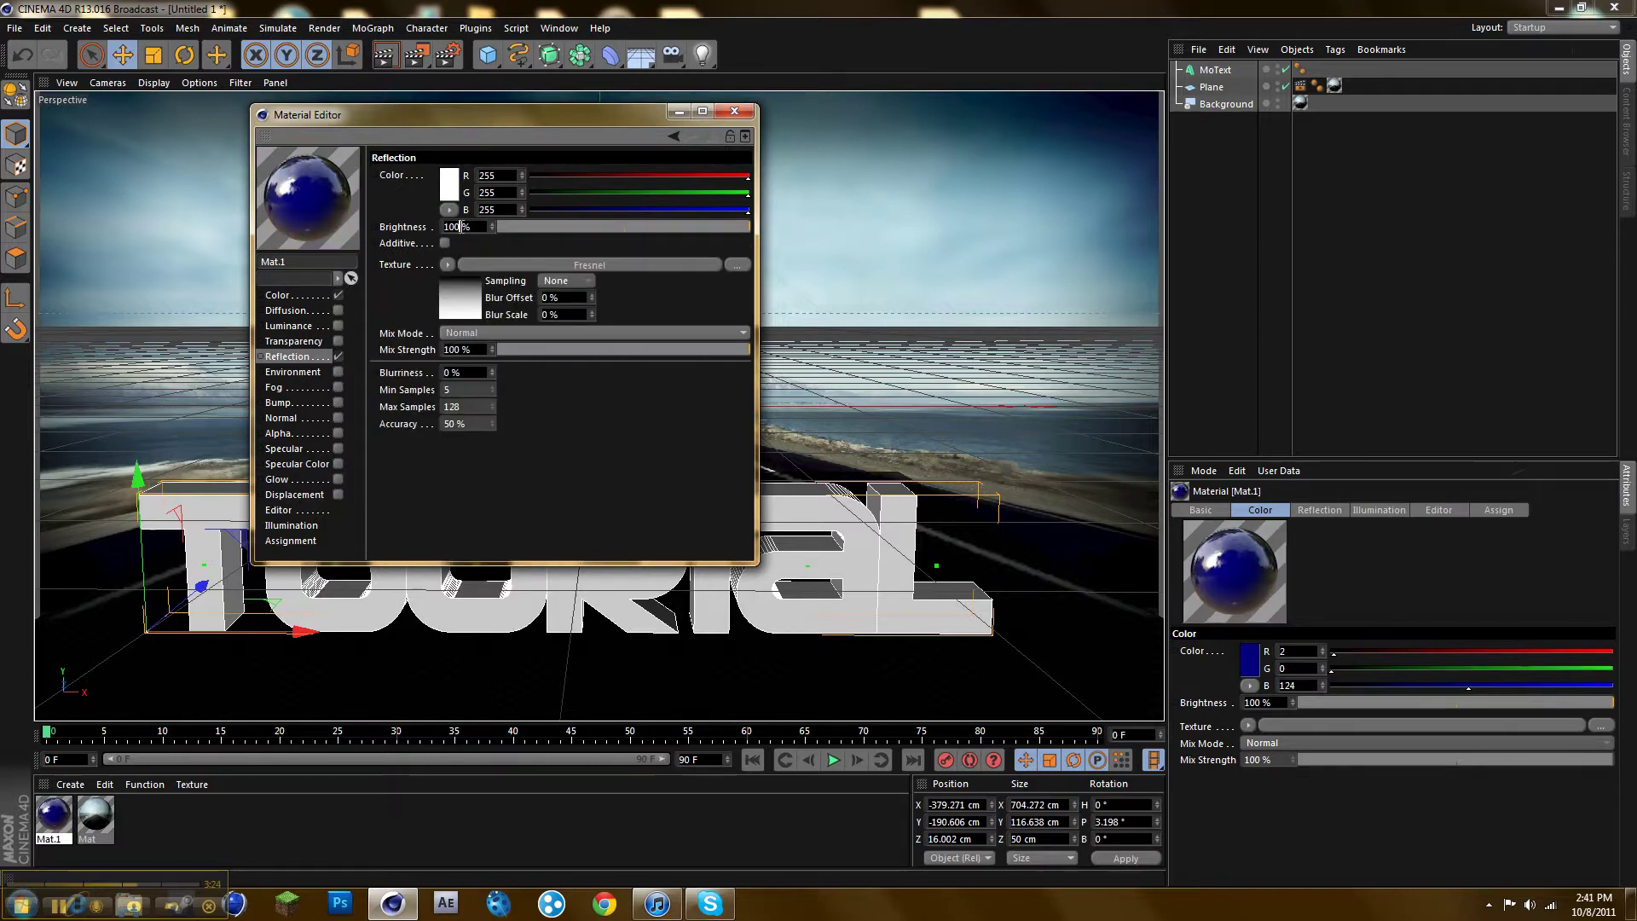
pyautogui.moveTo(460, 226); pyautogui.dragTo(436, 241)
pyautogui.write('40')
pyautogui.moveTo(461, 348); pyautogui.dragTo(436, 350)
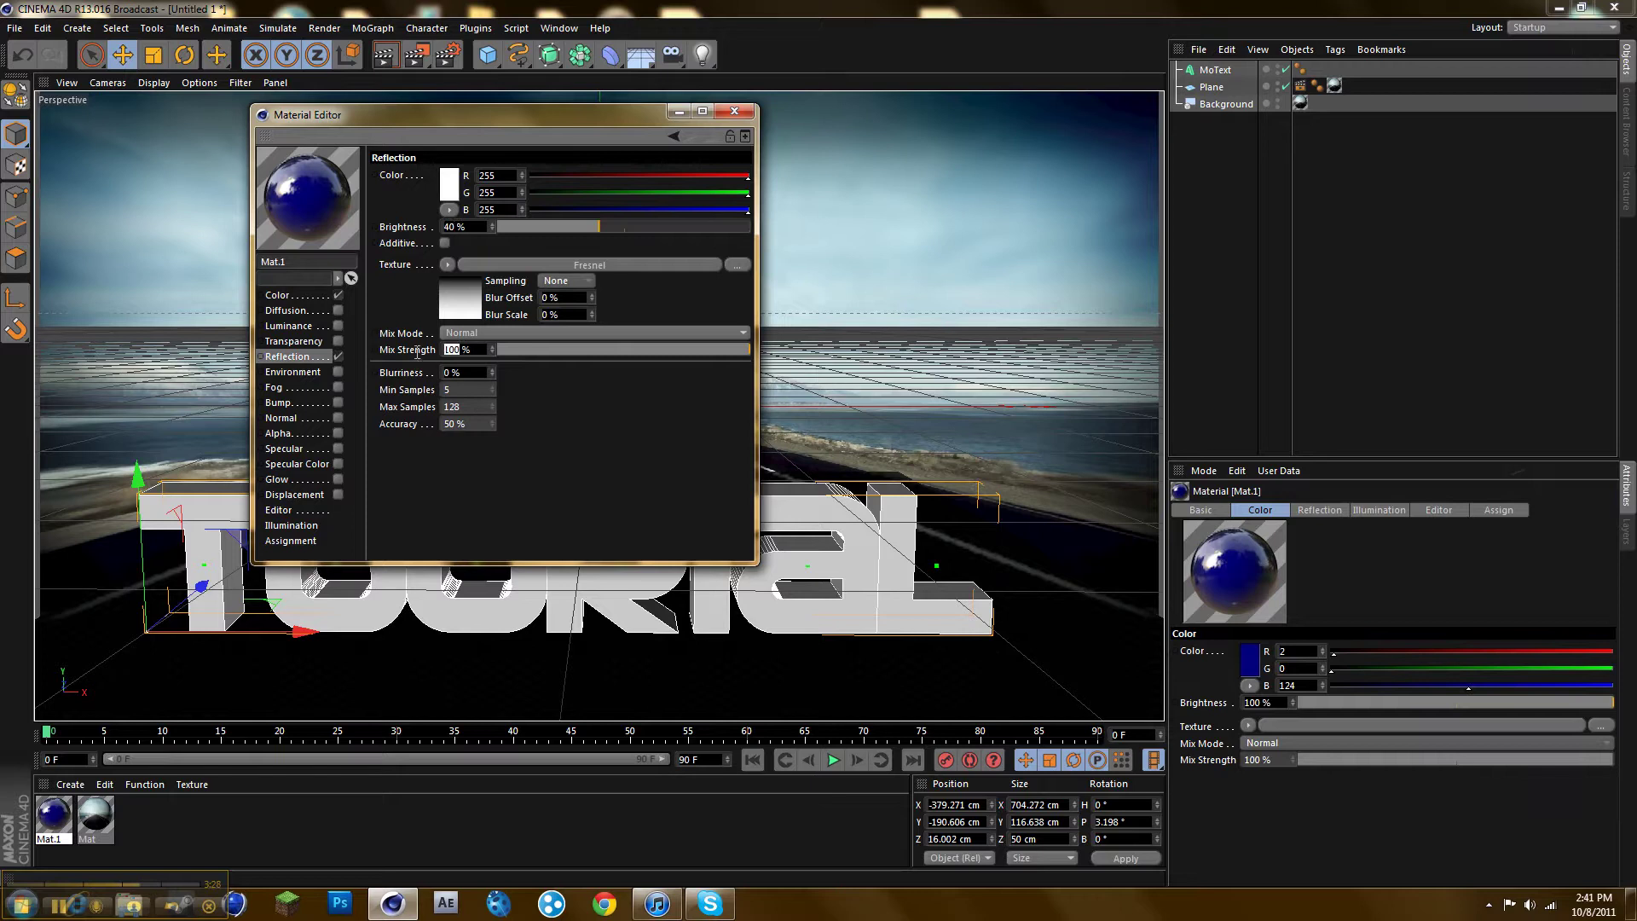
pyautogui.write('3')
pyautogui.press('Return')
pyautogui.click(734, 111)
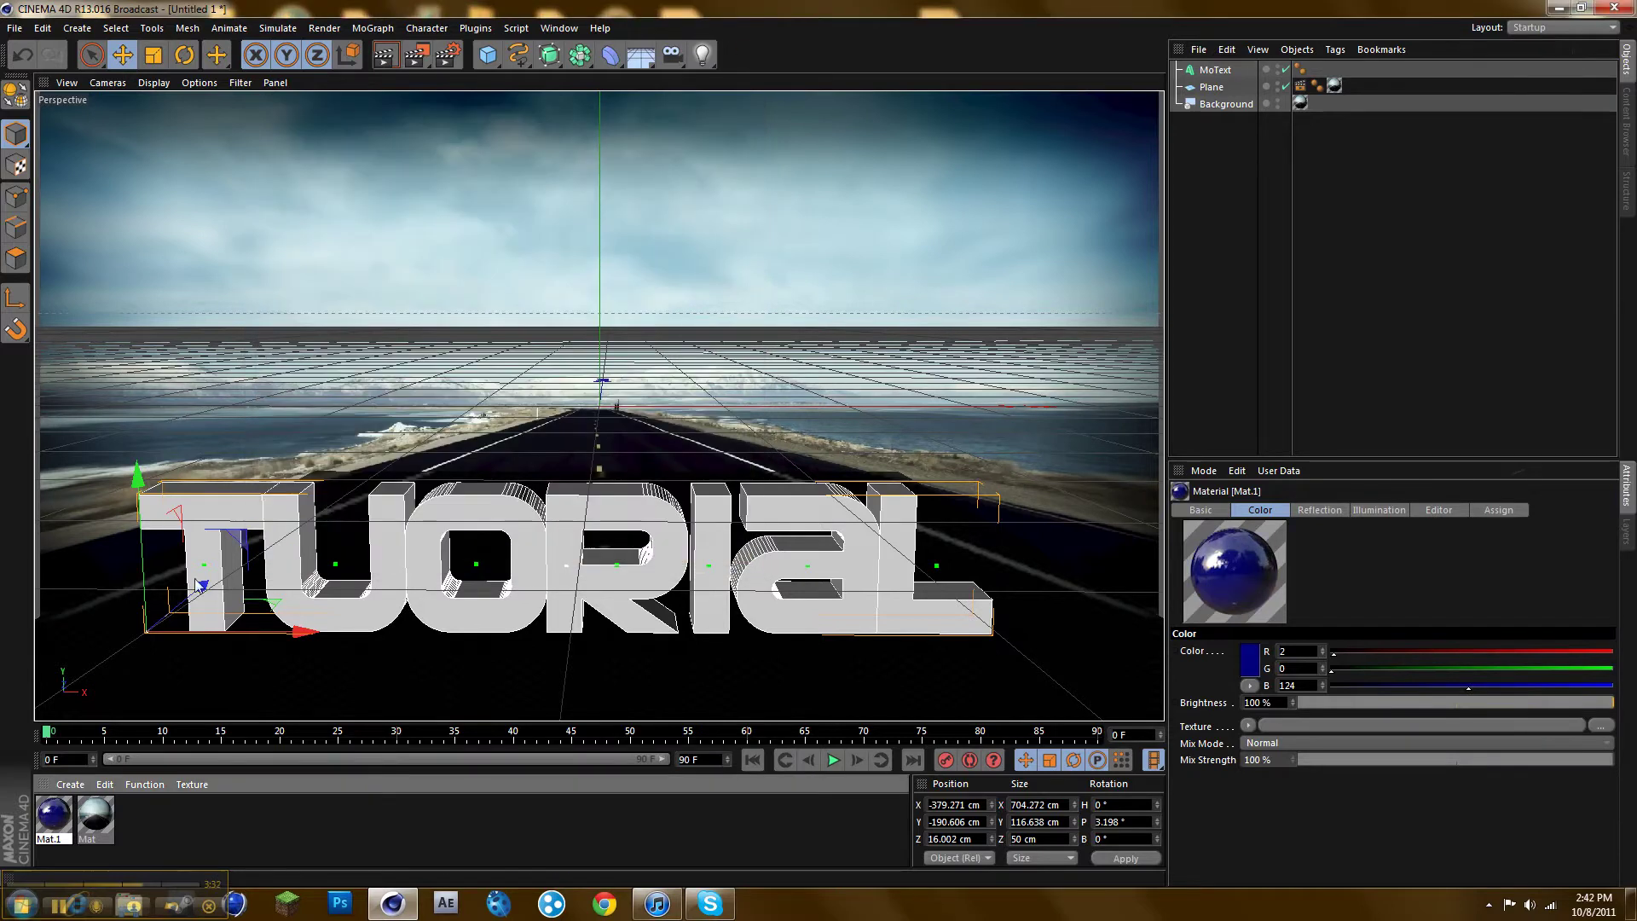
# - Apply Mat.1 to the MoText and duplicate the text object
pyautogui.moveTo(48, 816); pyautogui.dragTo(1202, 20)
pyautogui.moveTo(1460, 6); pyautogui.dragTo(1229, 75)
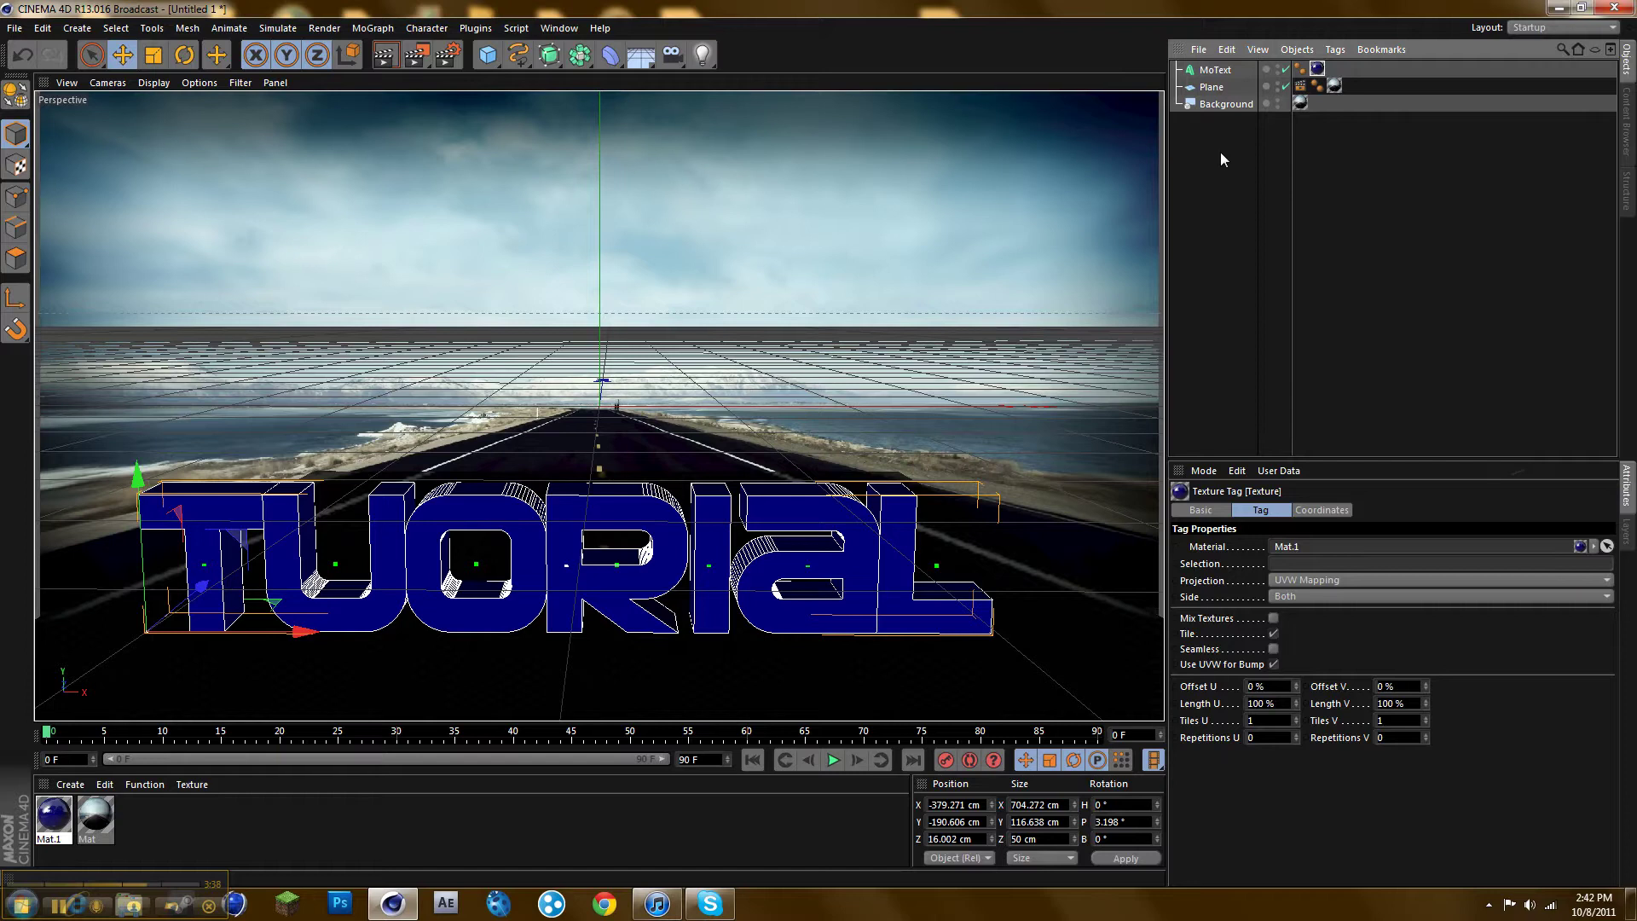
pyautogui.hotkey('ctrl', 'c')
pyautogui.hotkey('ctrl', 'v')
# - Give the duplicate MoText.1 a 25 cm depth with Fillet caps on front and back
pyautogui.click(1202, 70)
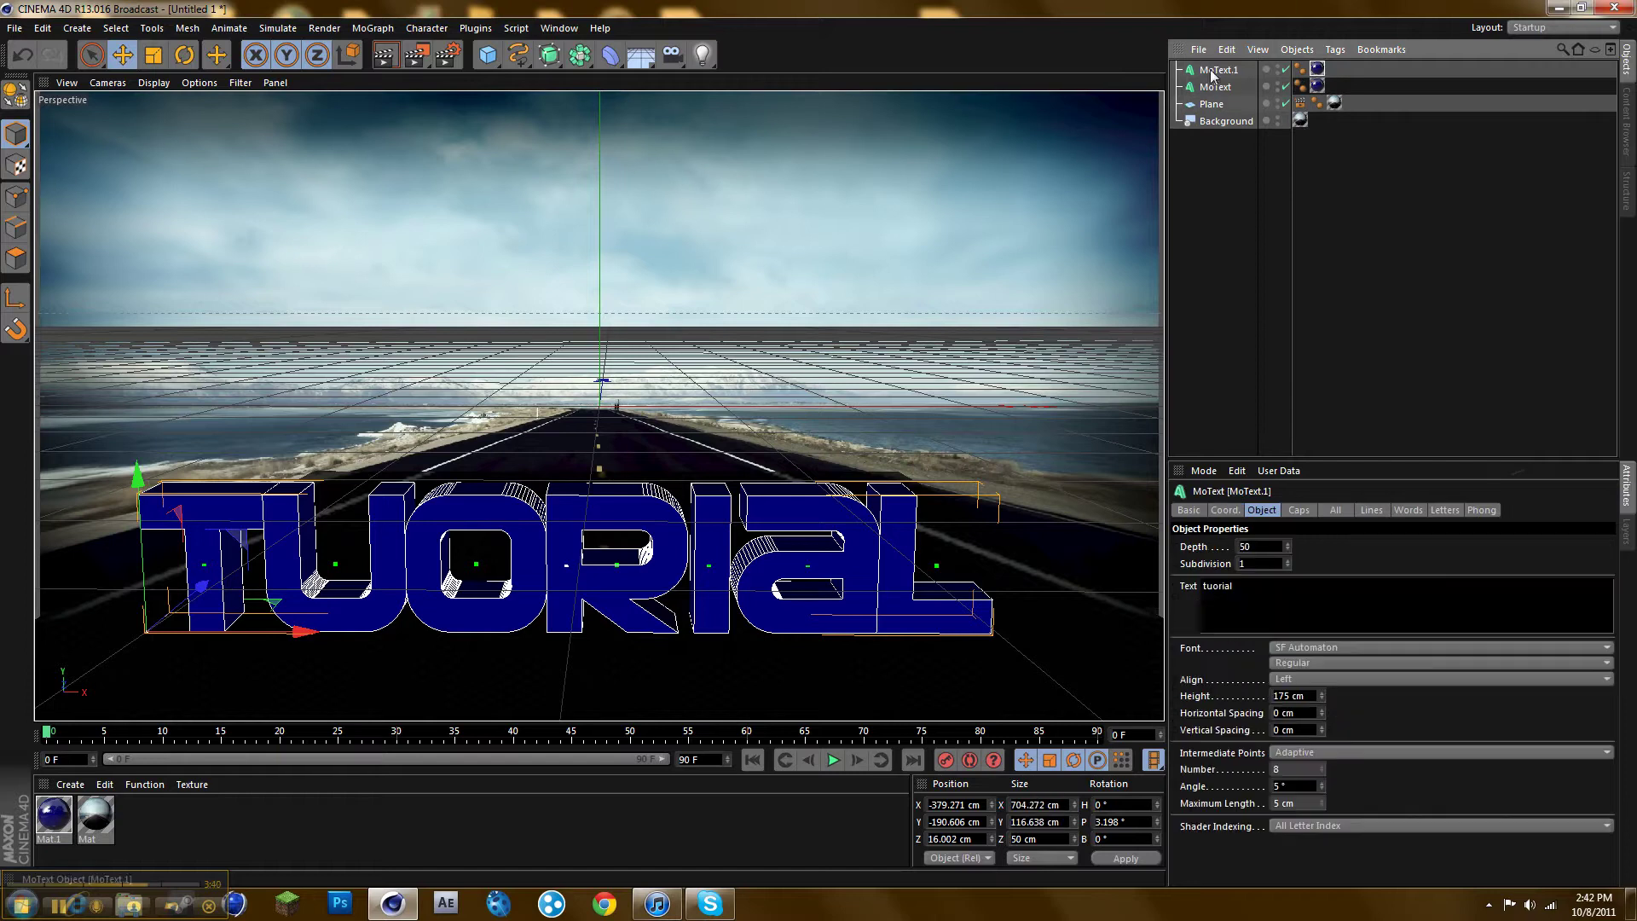
pyautogui.doubleClick(1260, 546)
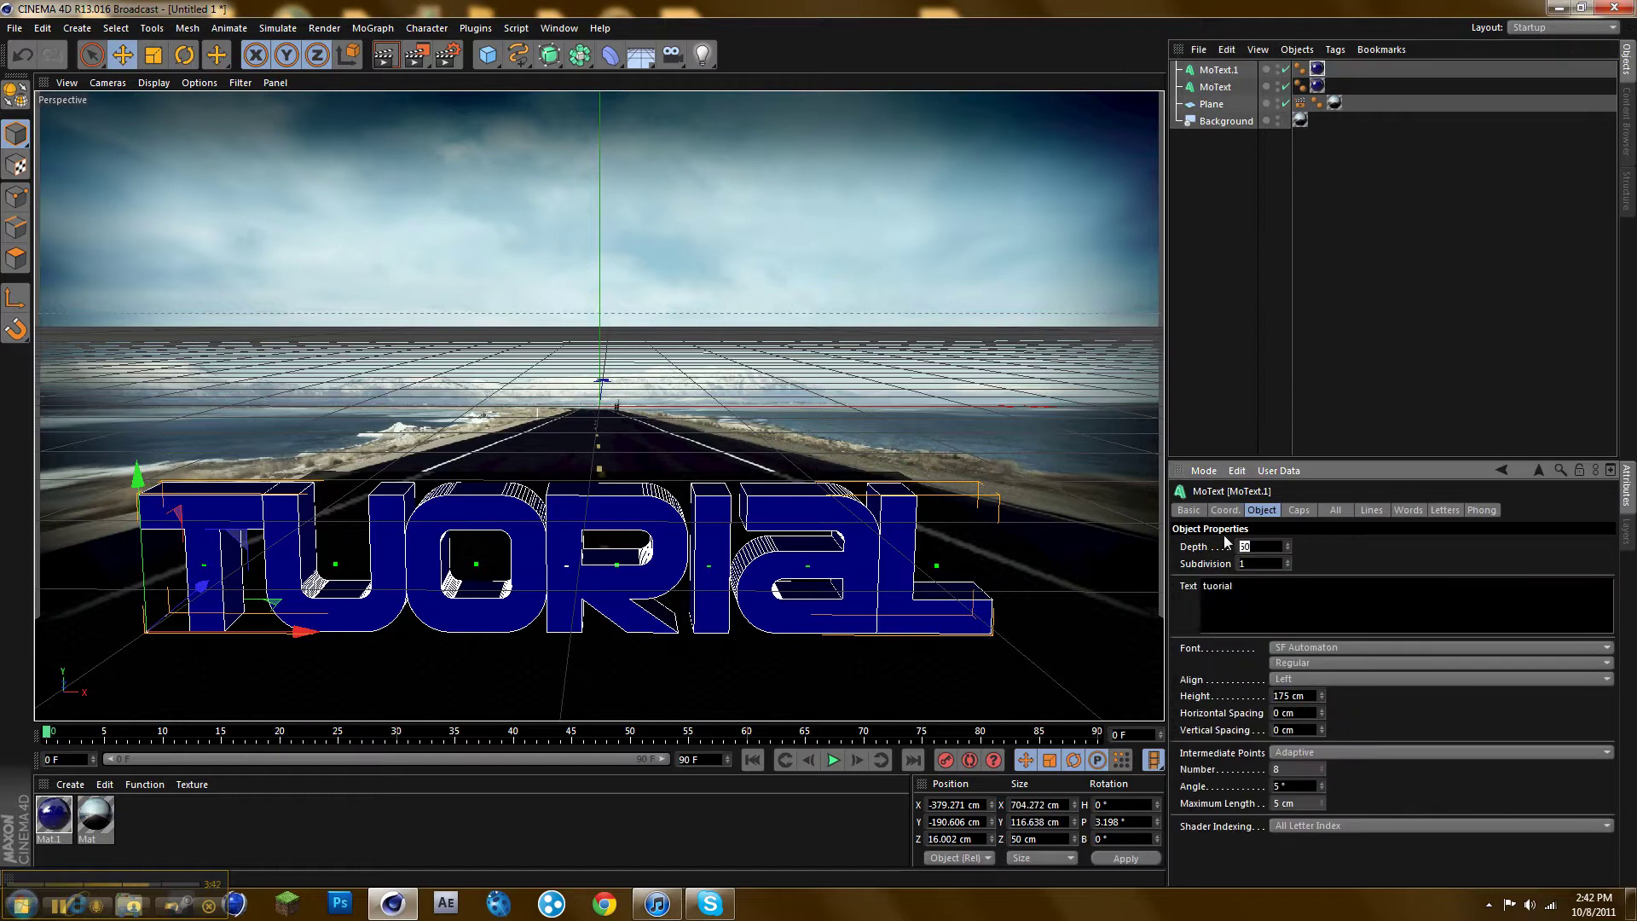
pyautogui.click(1297, 510)
pyautogui.click(1277, 545)
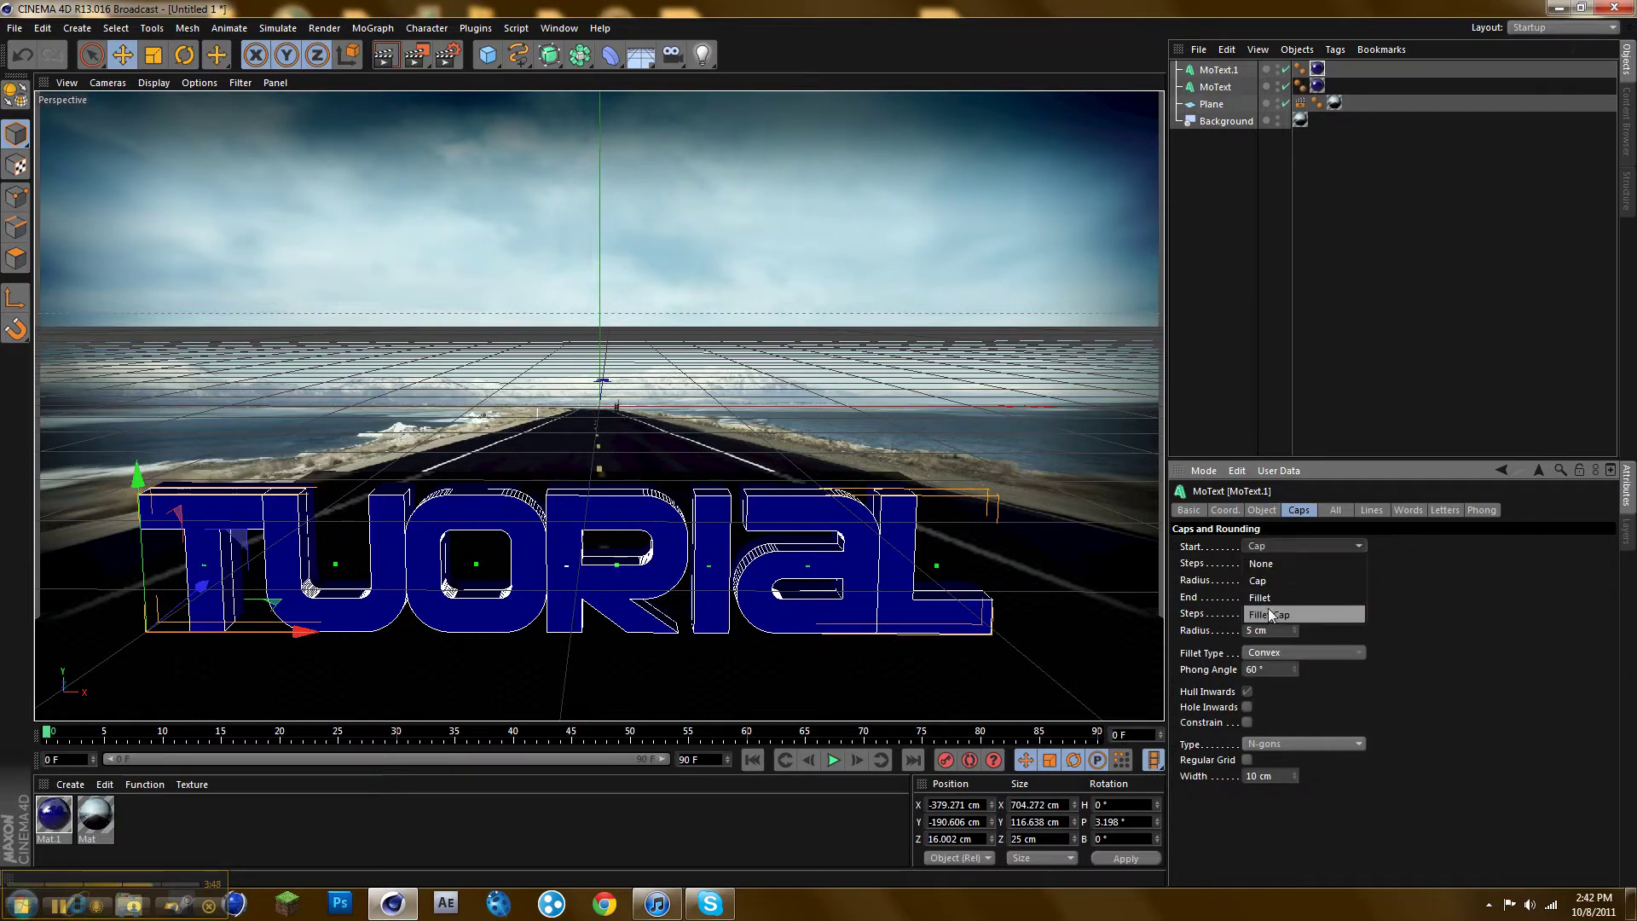
pyautogui.click(1268, 613)
pyautogui.click(1273, 595)
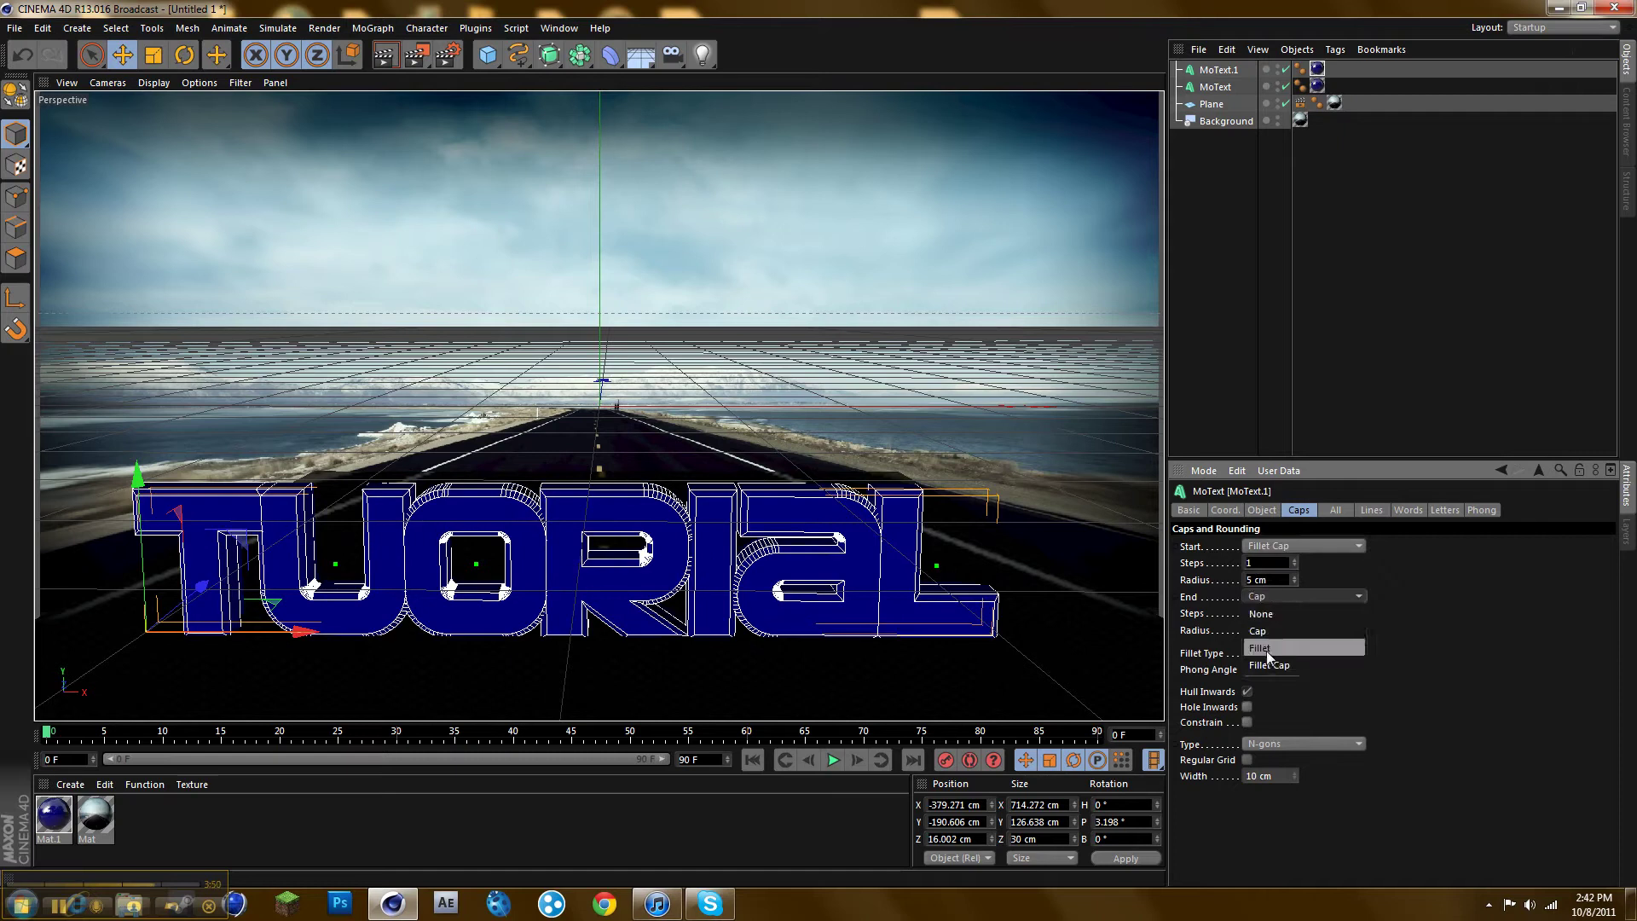
pyautogui.click(1268, 650)
# - Duplicate the blue material and set the copy's colour to black
pyautogui.click(53, 814)
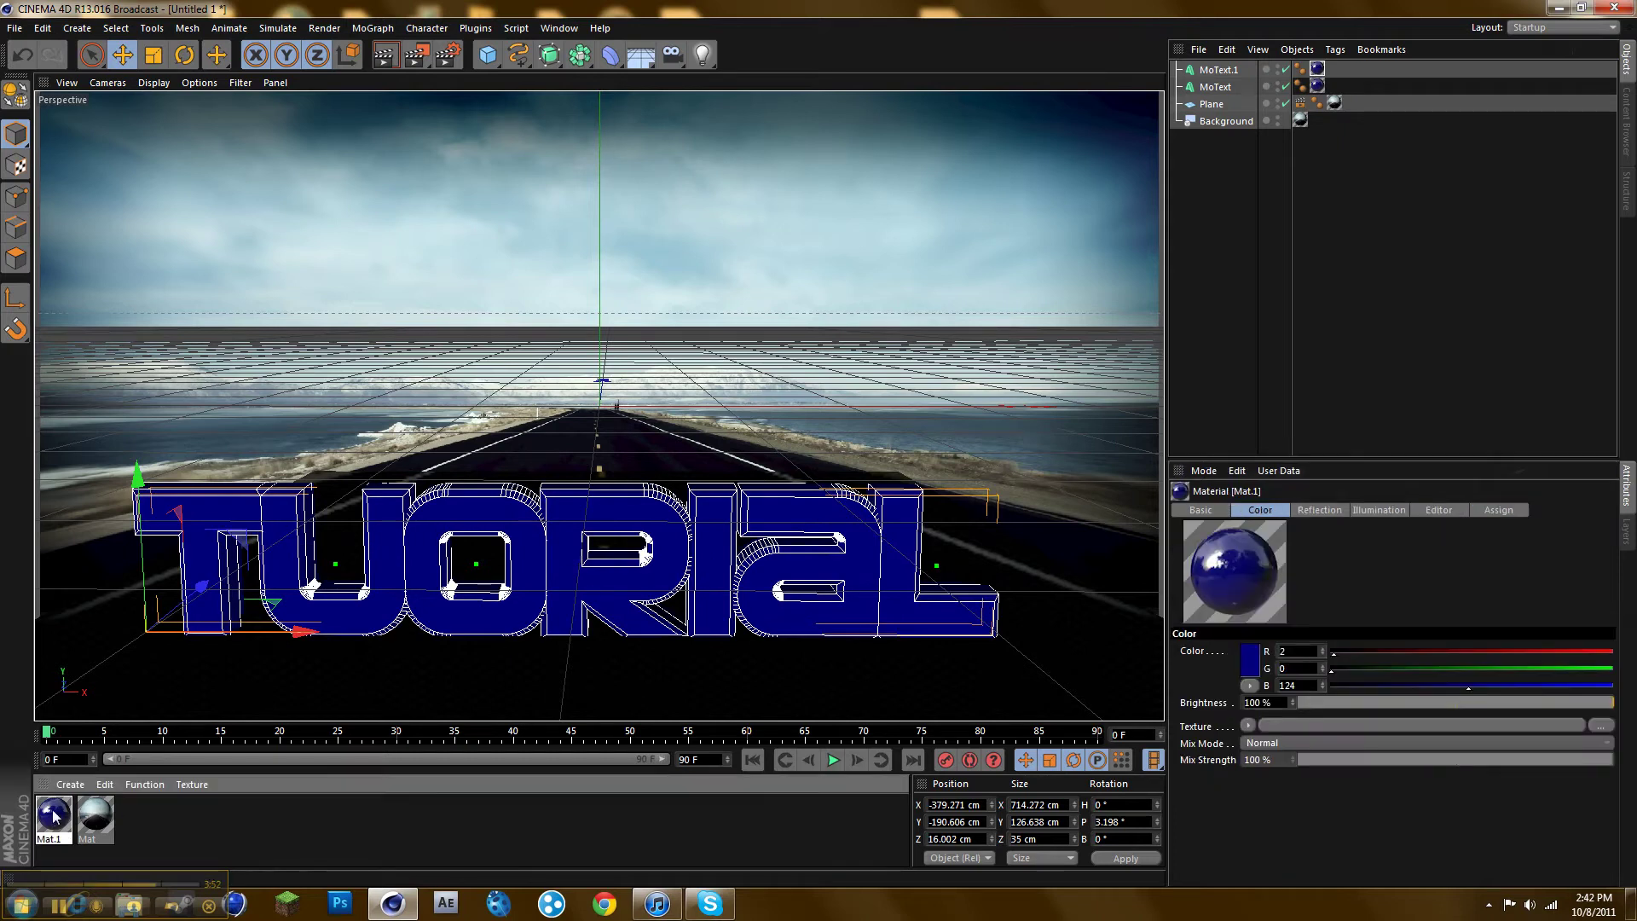
pyautogui.hotkey('ctrl', 'c')
pyautogui.hotkey('ctrl', 'v')
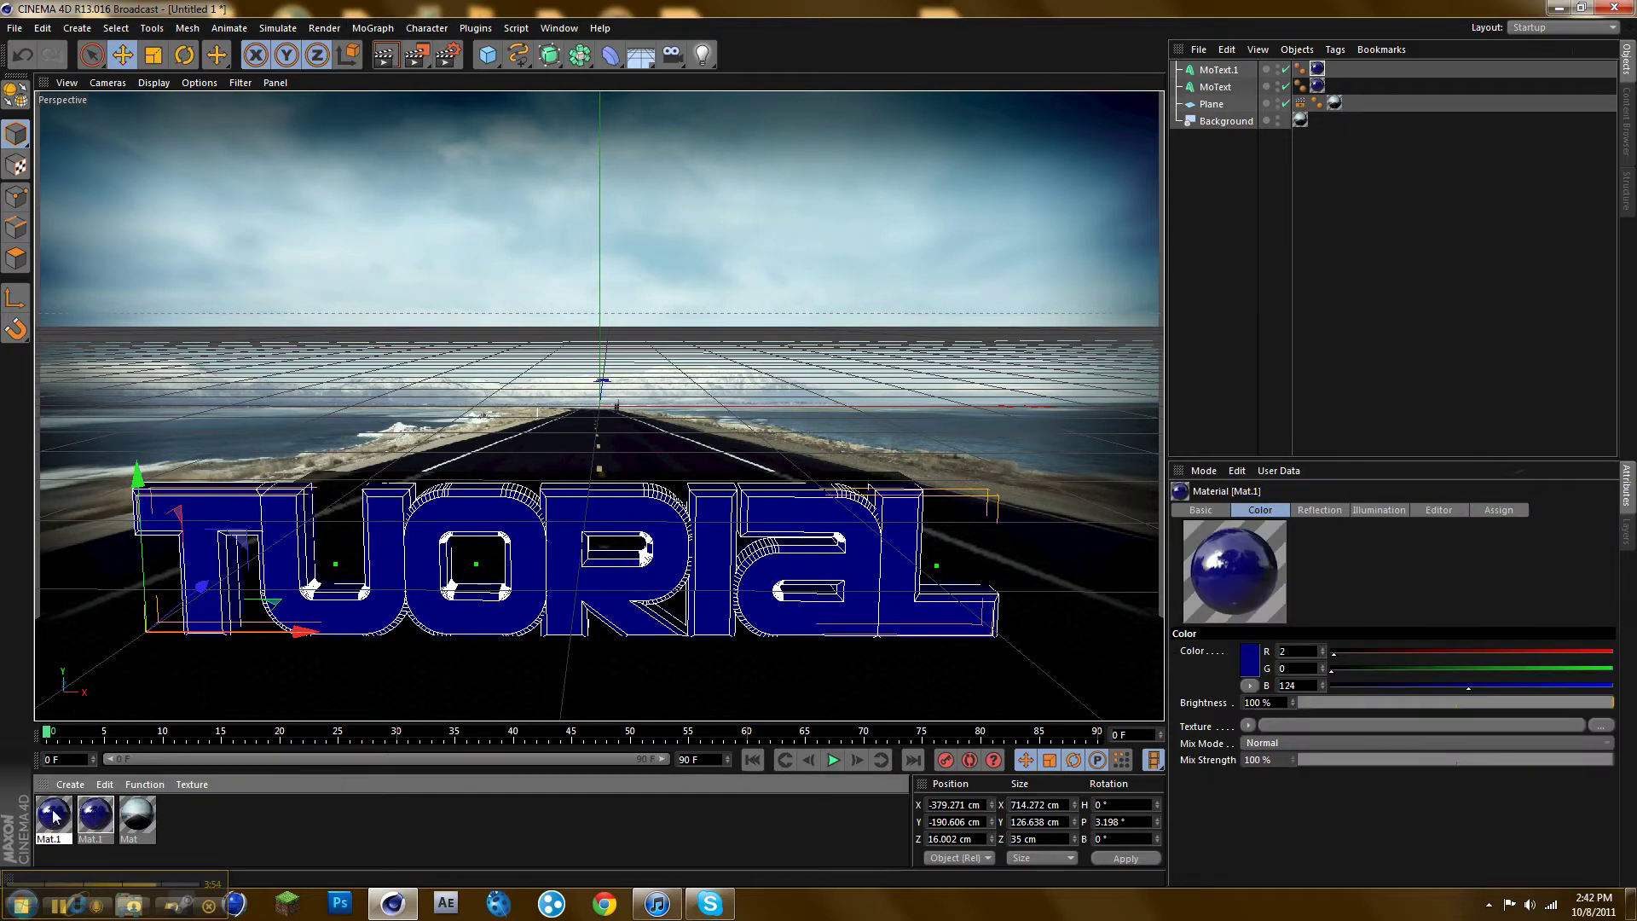
pyautogui.doubleClick(92, 814)
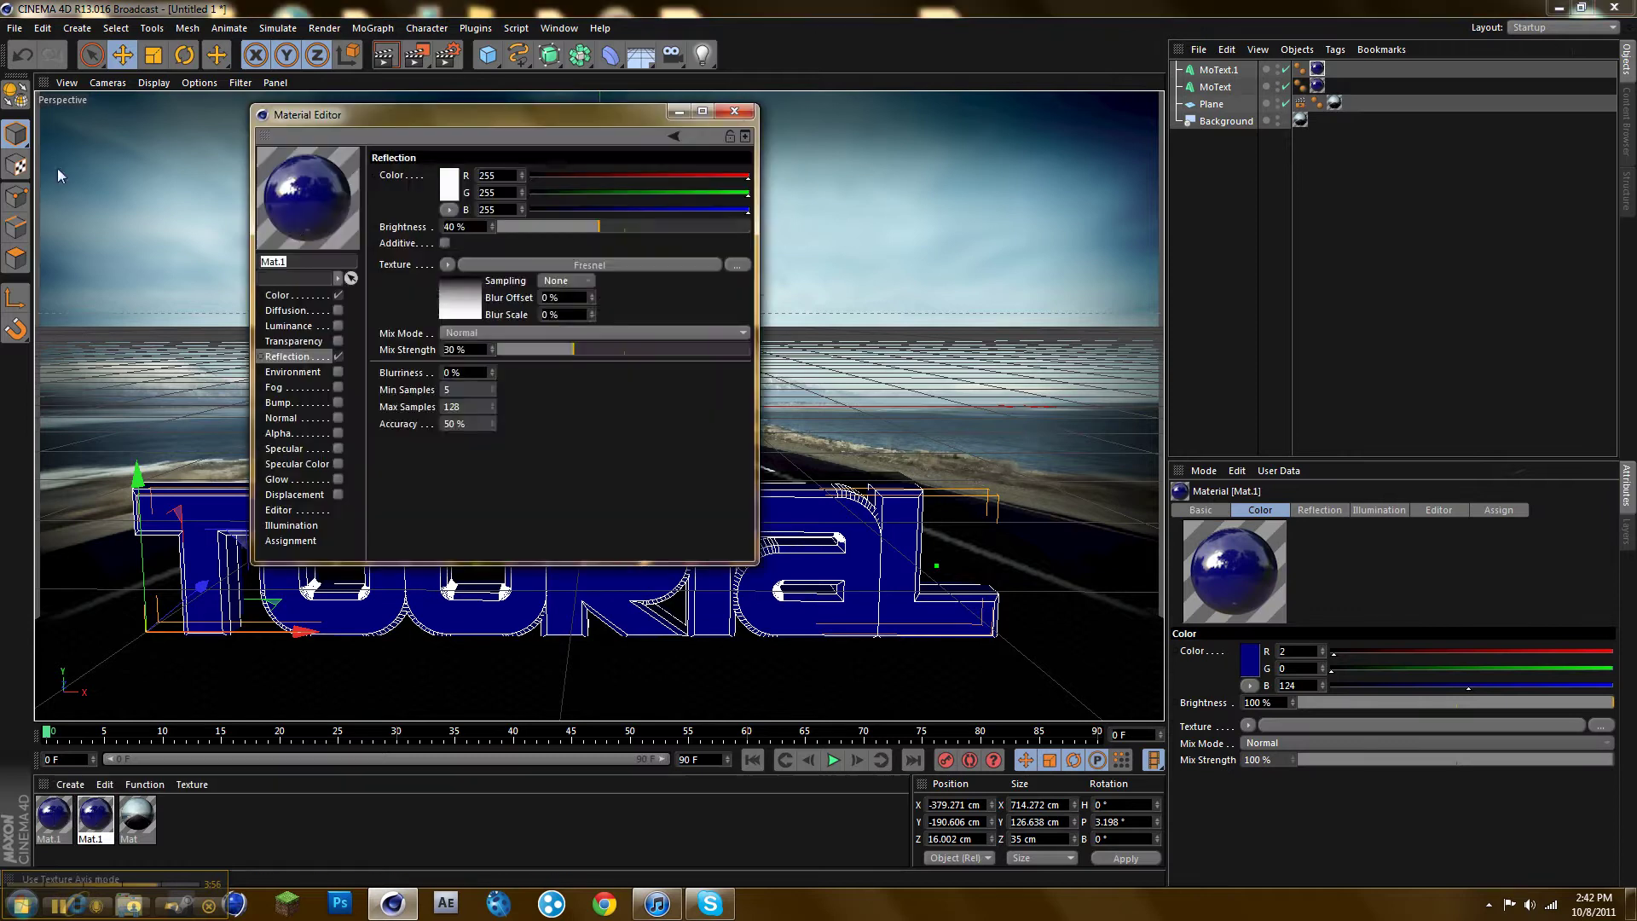
pyautogui.click(280, 295)
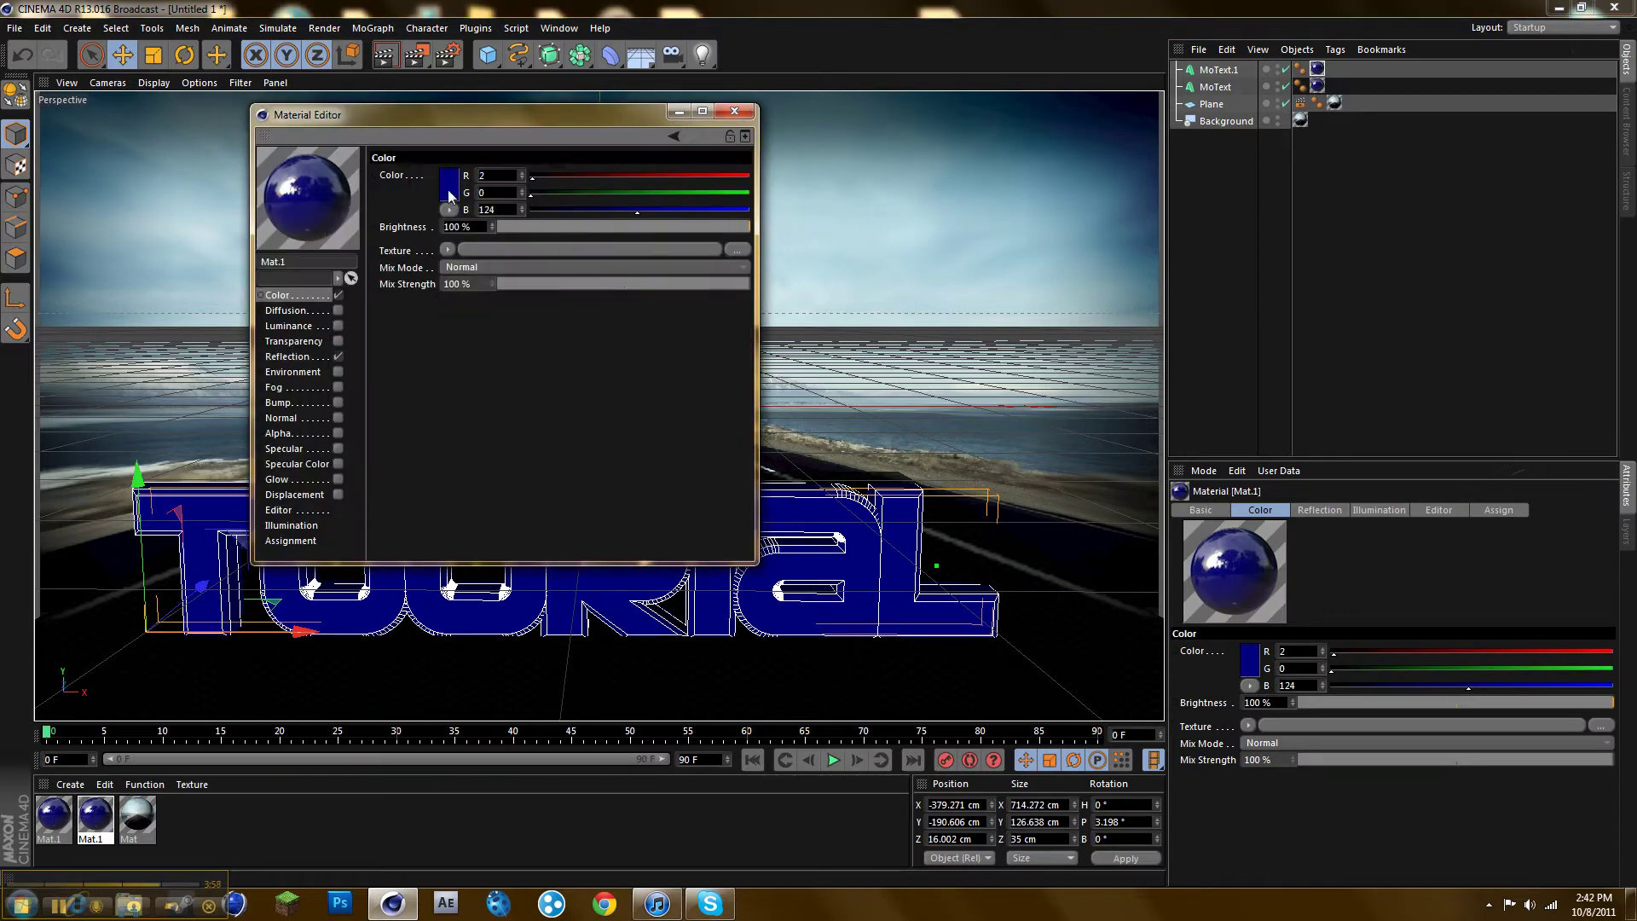
pyautogui.click(449, 195)
pyautogui.click(441, 193)
pyautogui.click(442, 269)
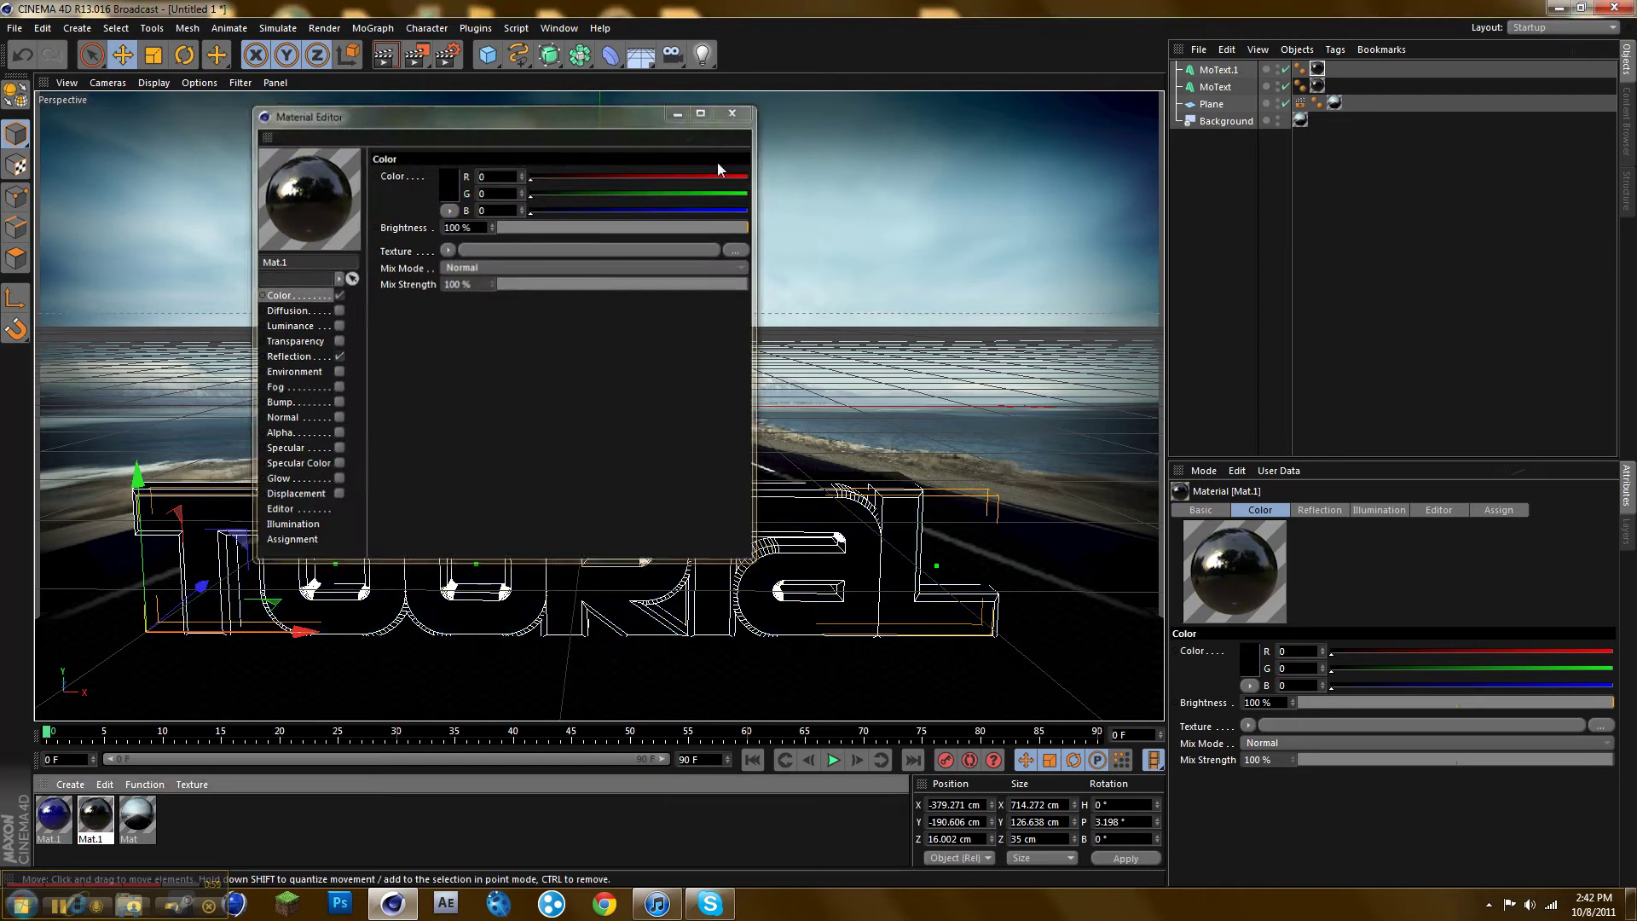
pyautogui.click(731, 112)
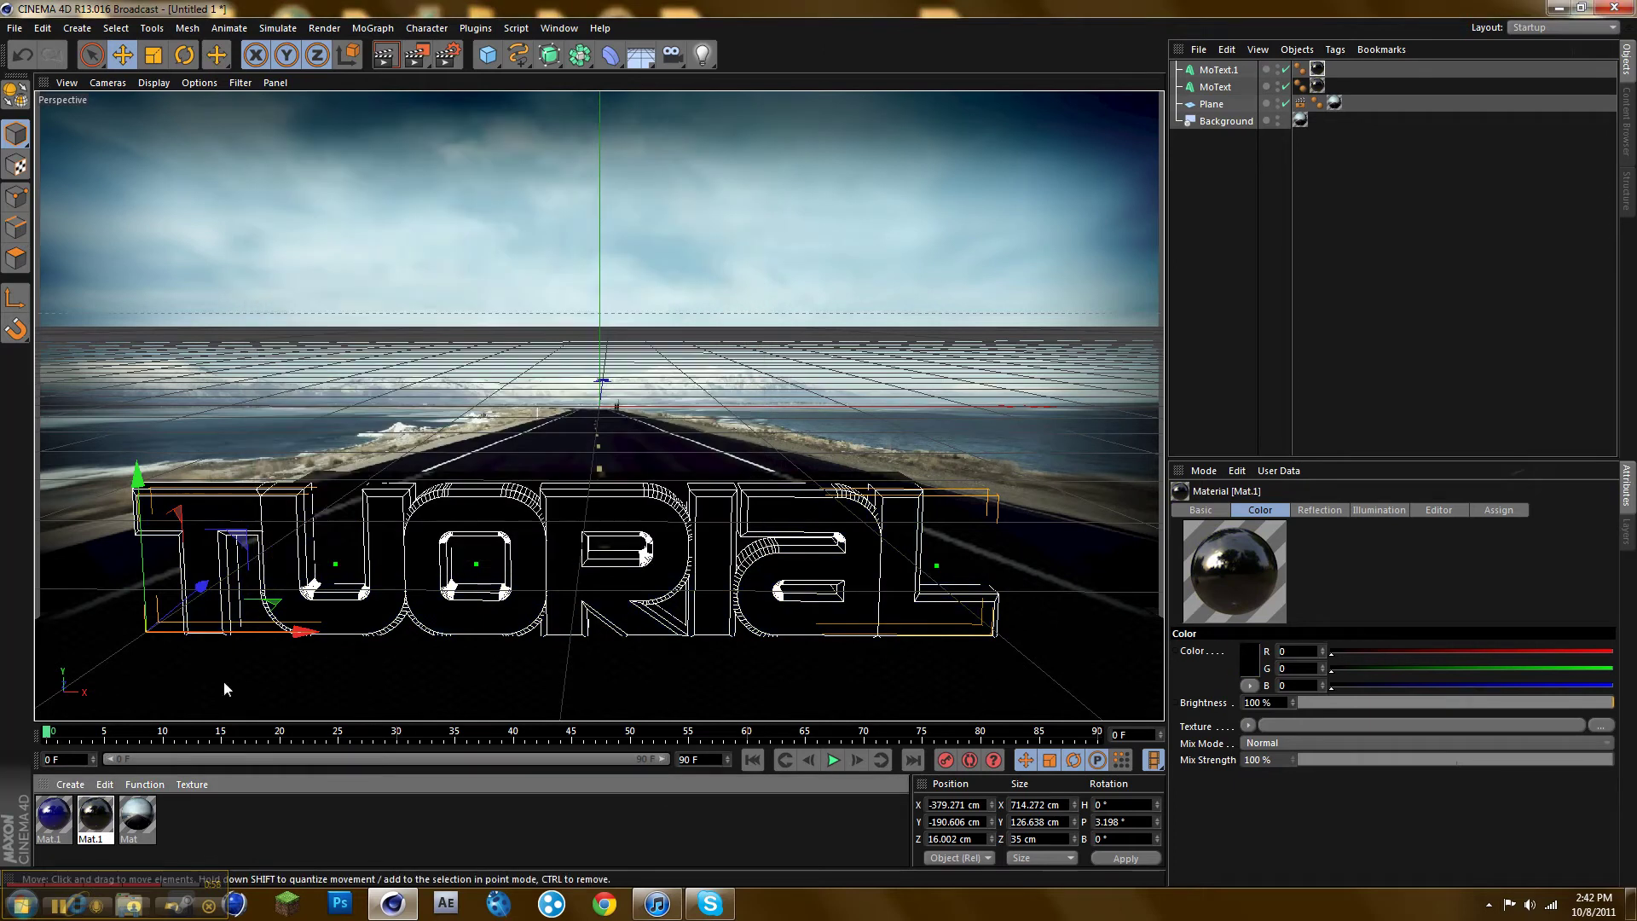
# - Delete both texts' texture tags, then drag materials back onto MoText and MoText.1
pyautogui.click(1317, 70)
pyautogui.press('Delete')
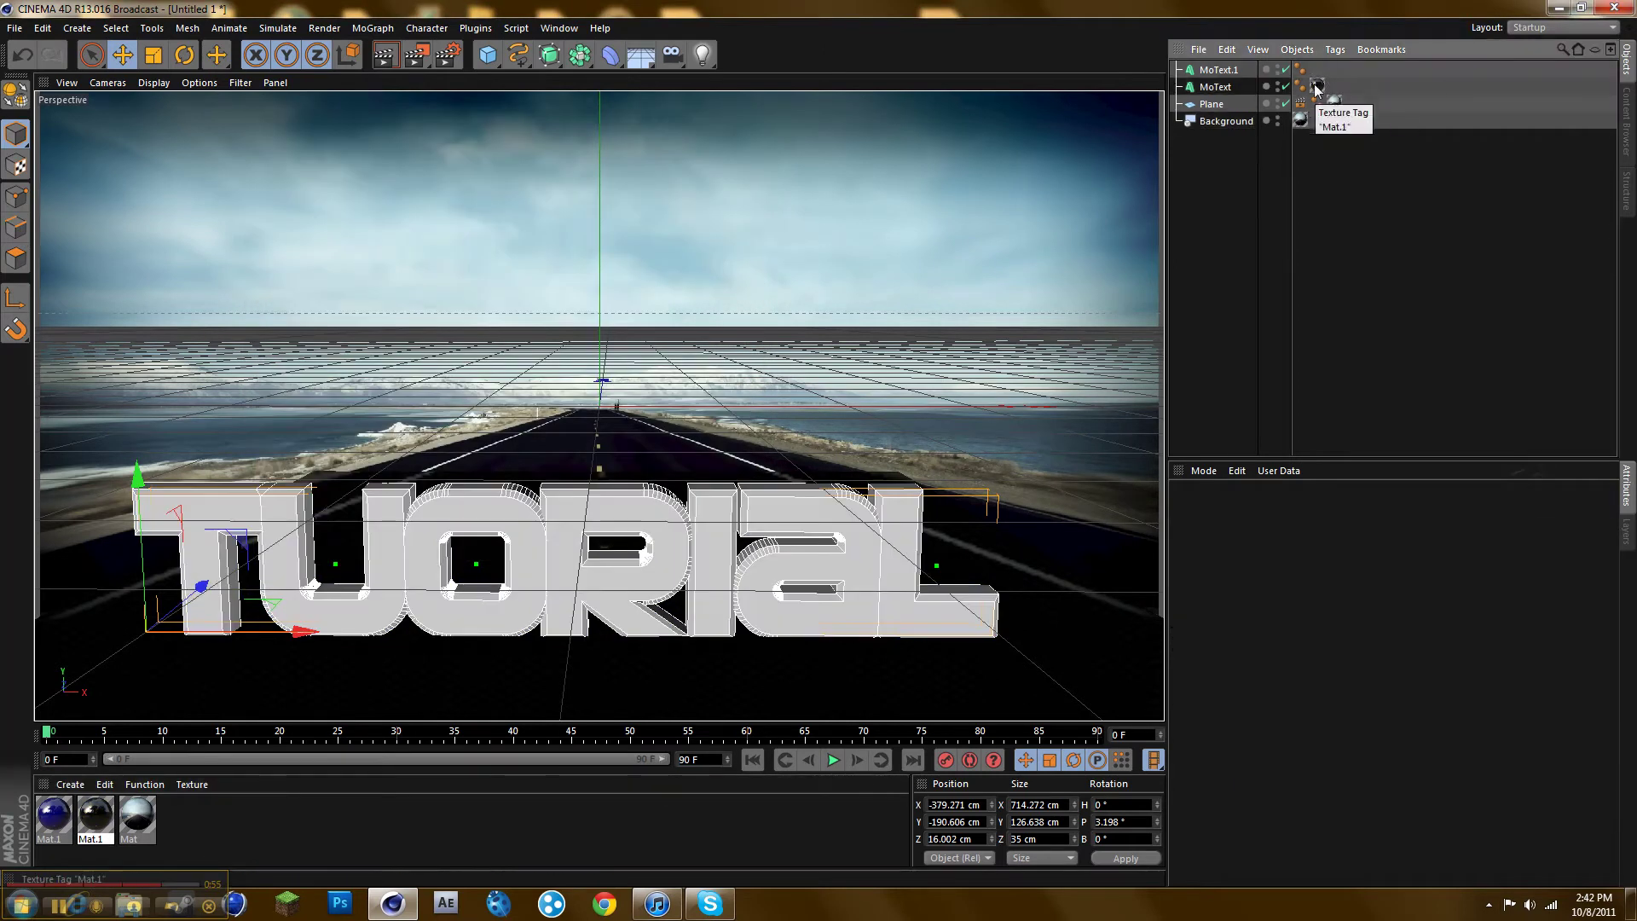
pyautogui.click(1318, 88)
pyautogui.press('Delete')
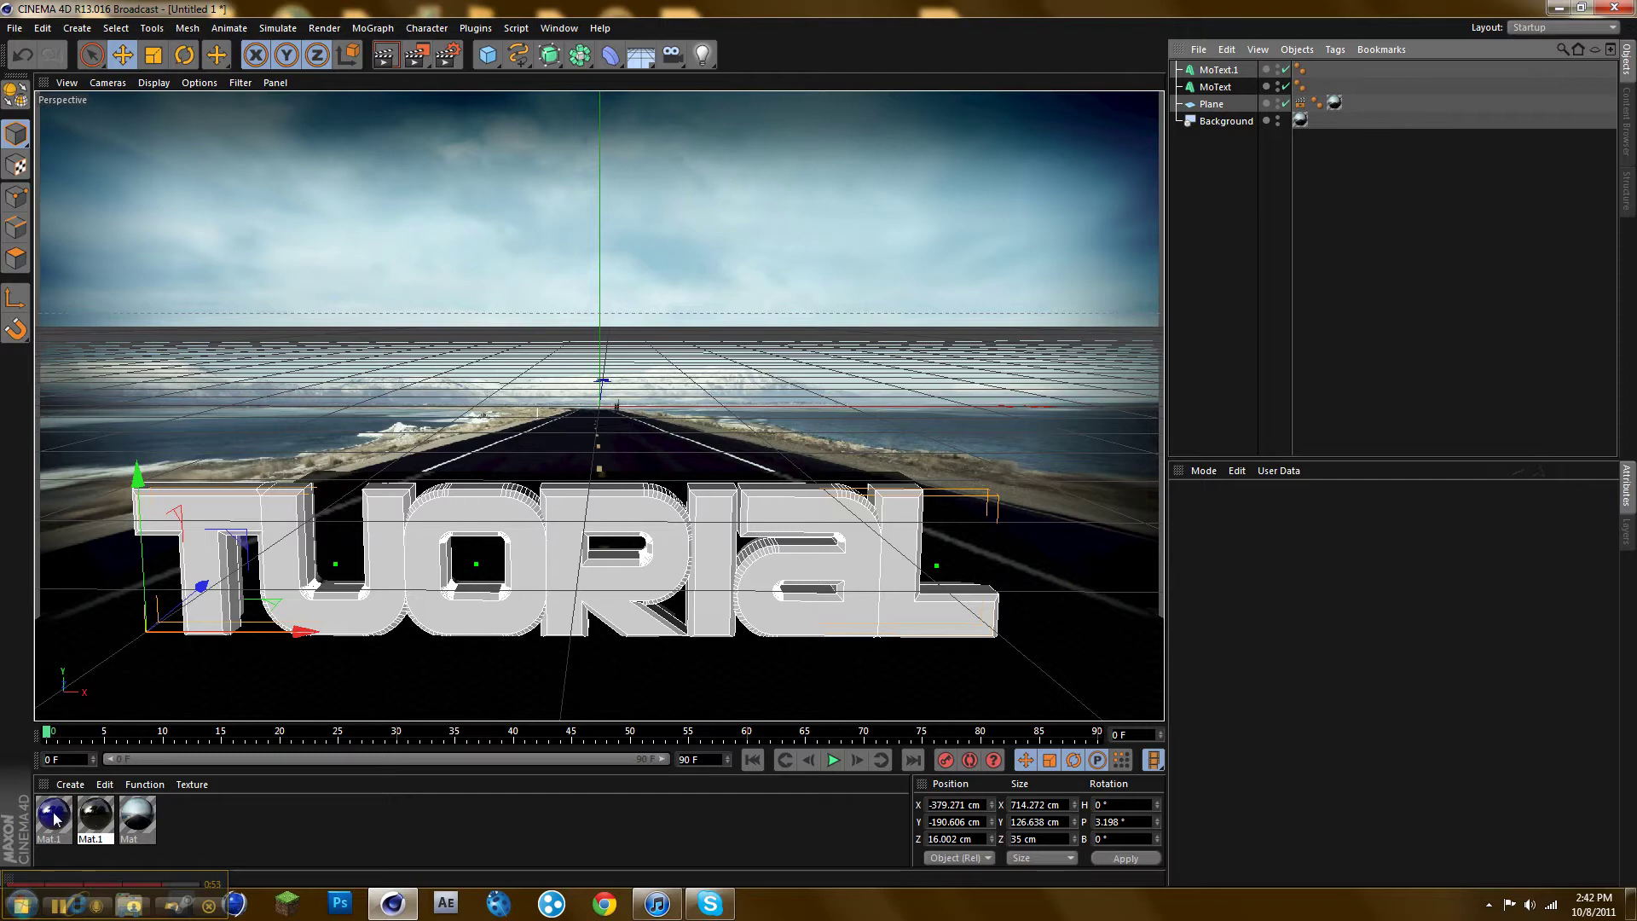
pyautogui.moveTo(54, 819); pyautogui.dragTo(1236, 89)
pyautogui.moveTo(64, 814); pyautogui.dragTo(1213, 59)
# - Add a light toward the camera with Shadow Maps (Soft) shadows and render the view
pyautogui.click(703, 55)
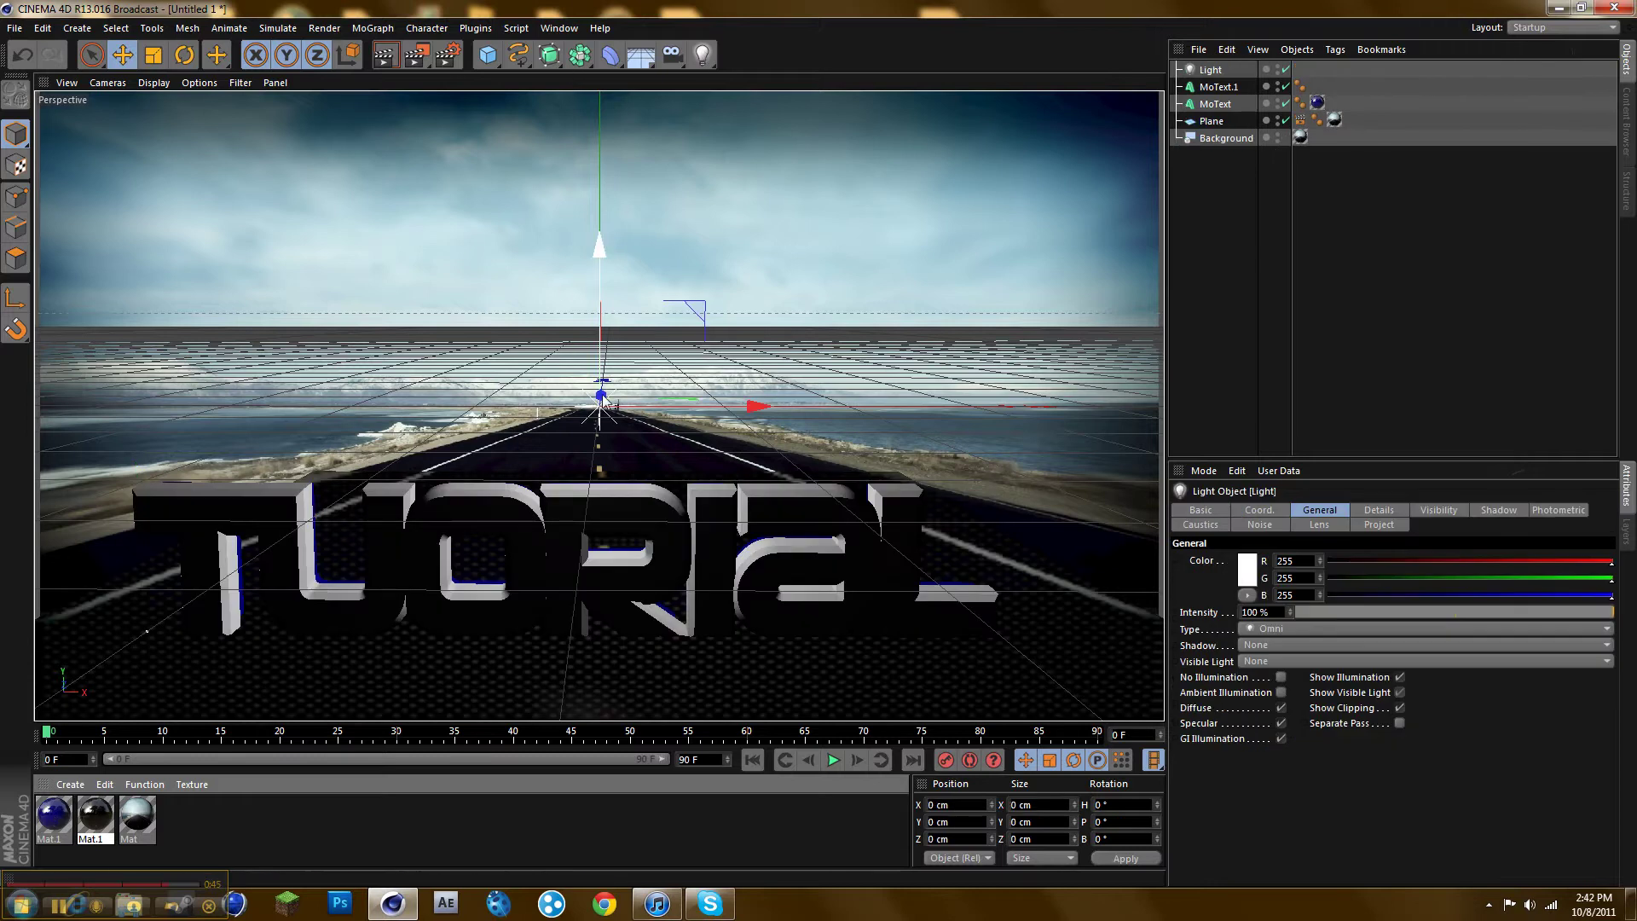
pyautogui.moveTo(602, 398); pyautogui.dragTo(591, 461)
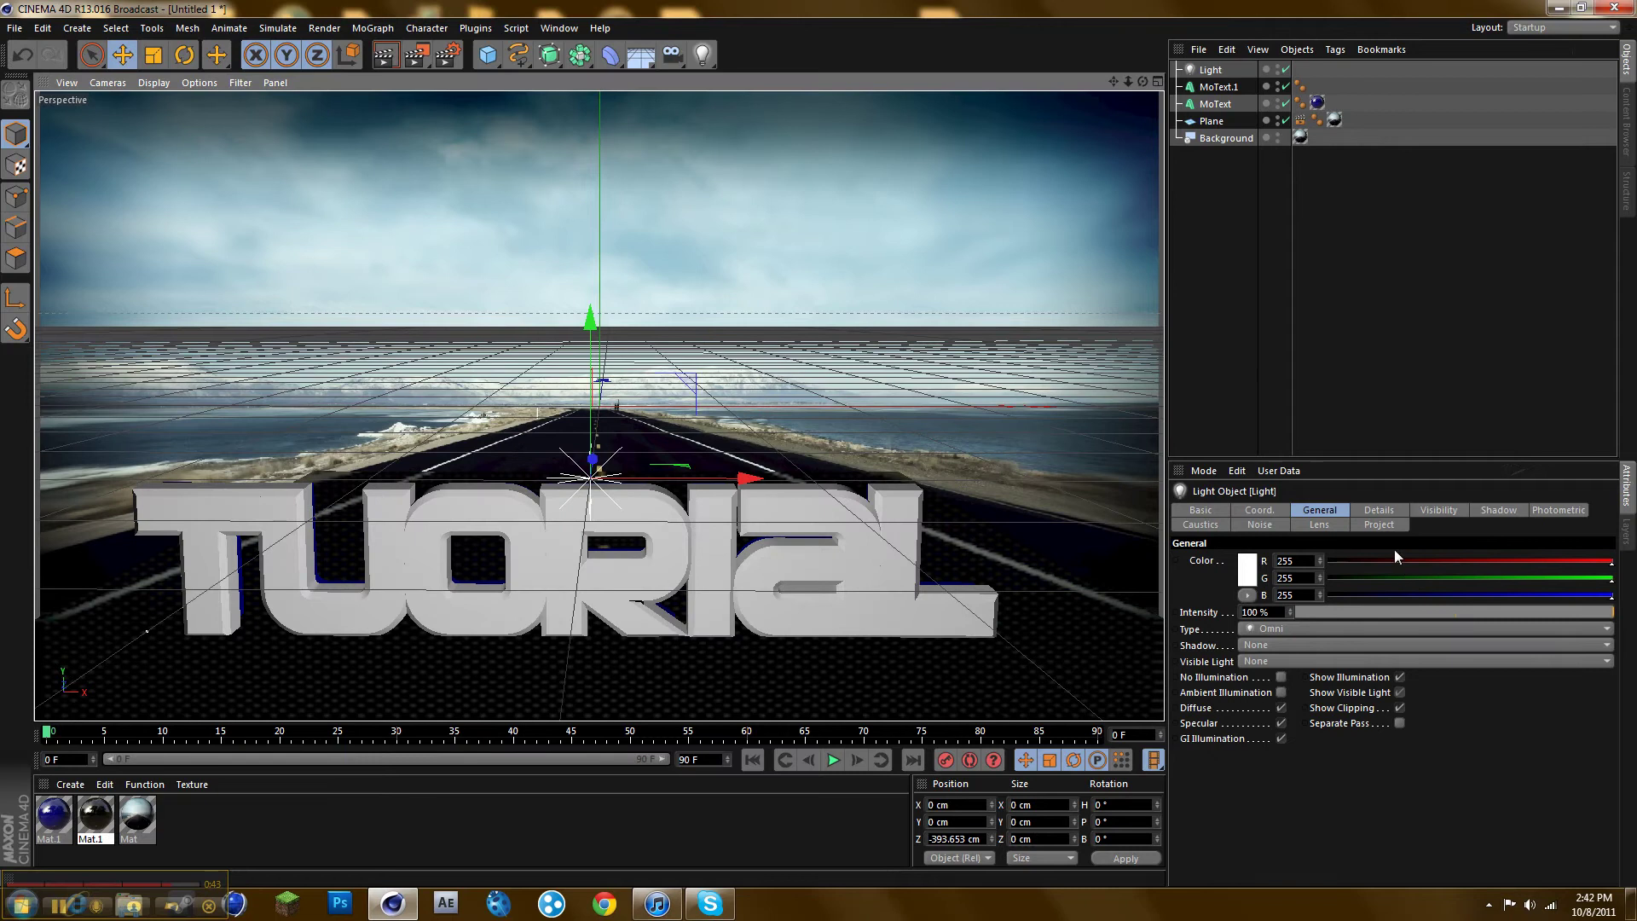
pyautogui.click(1498, 510)
pyautogui.click(1293, 560)
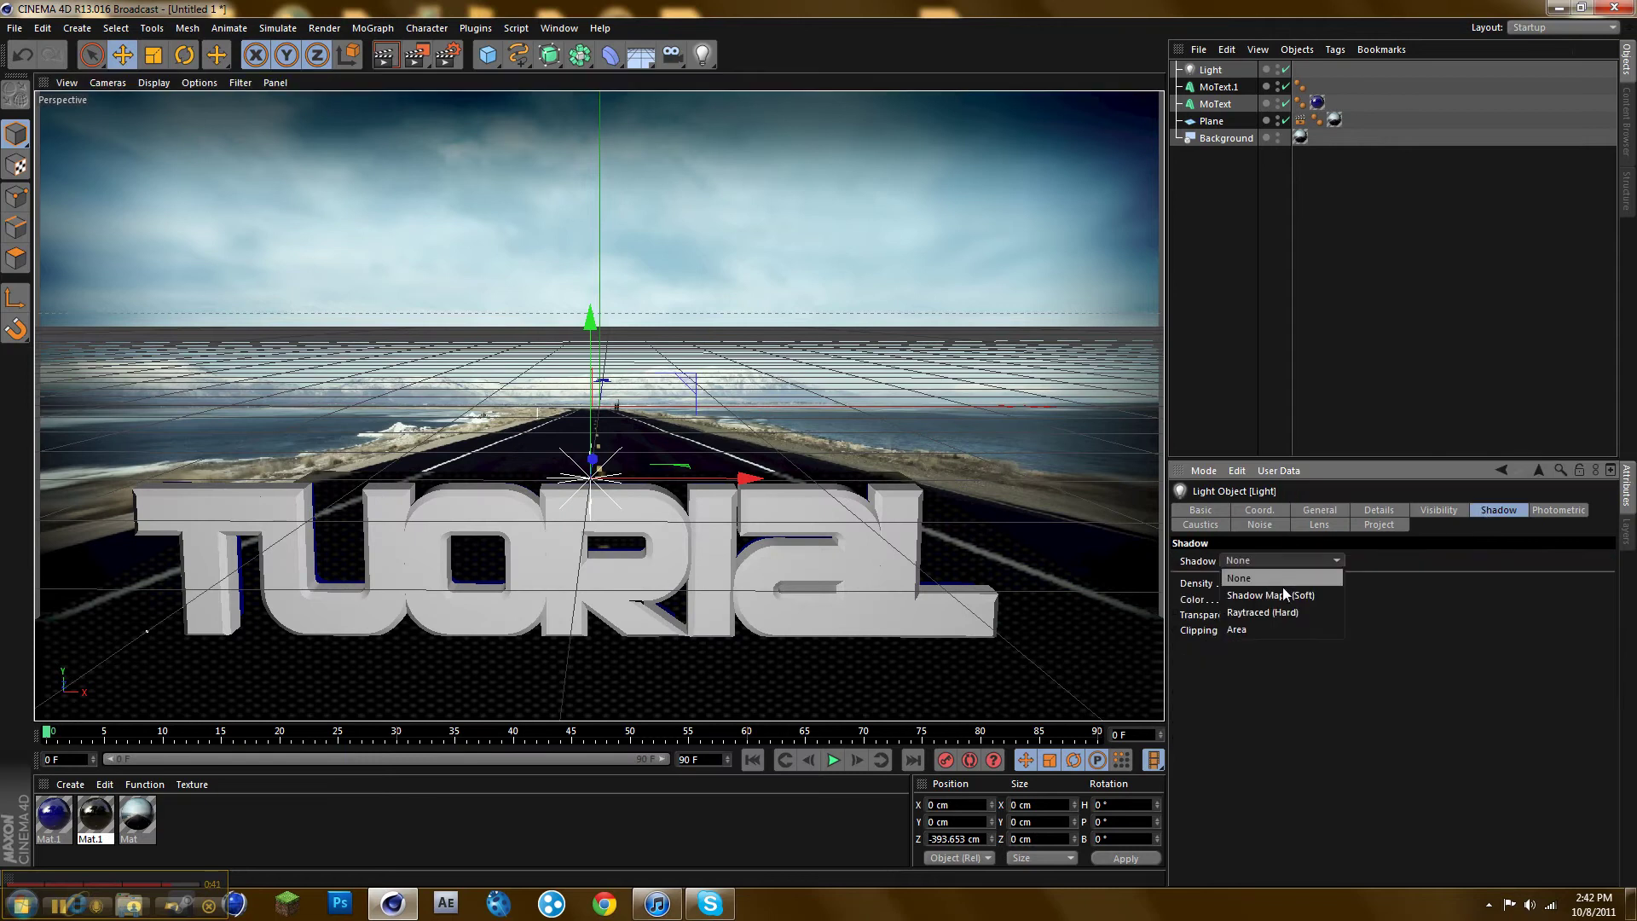
pyautogui.click(1295, 597)
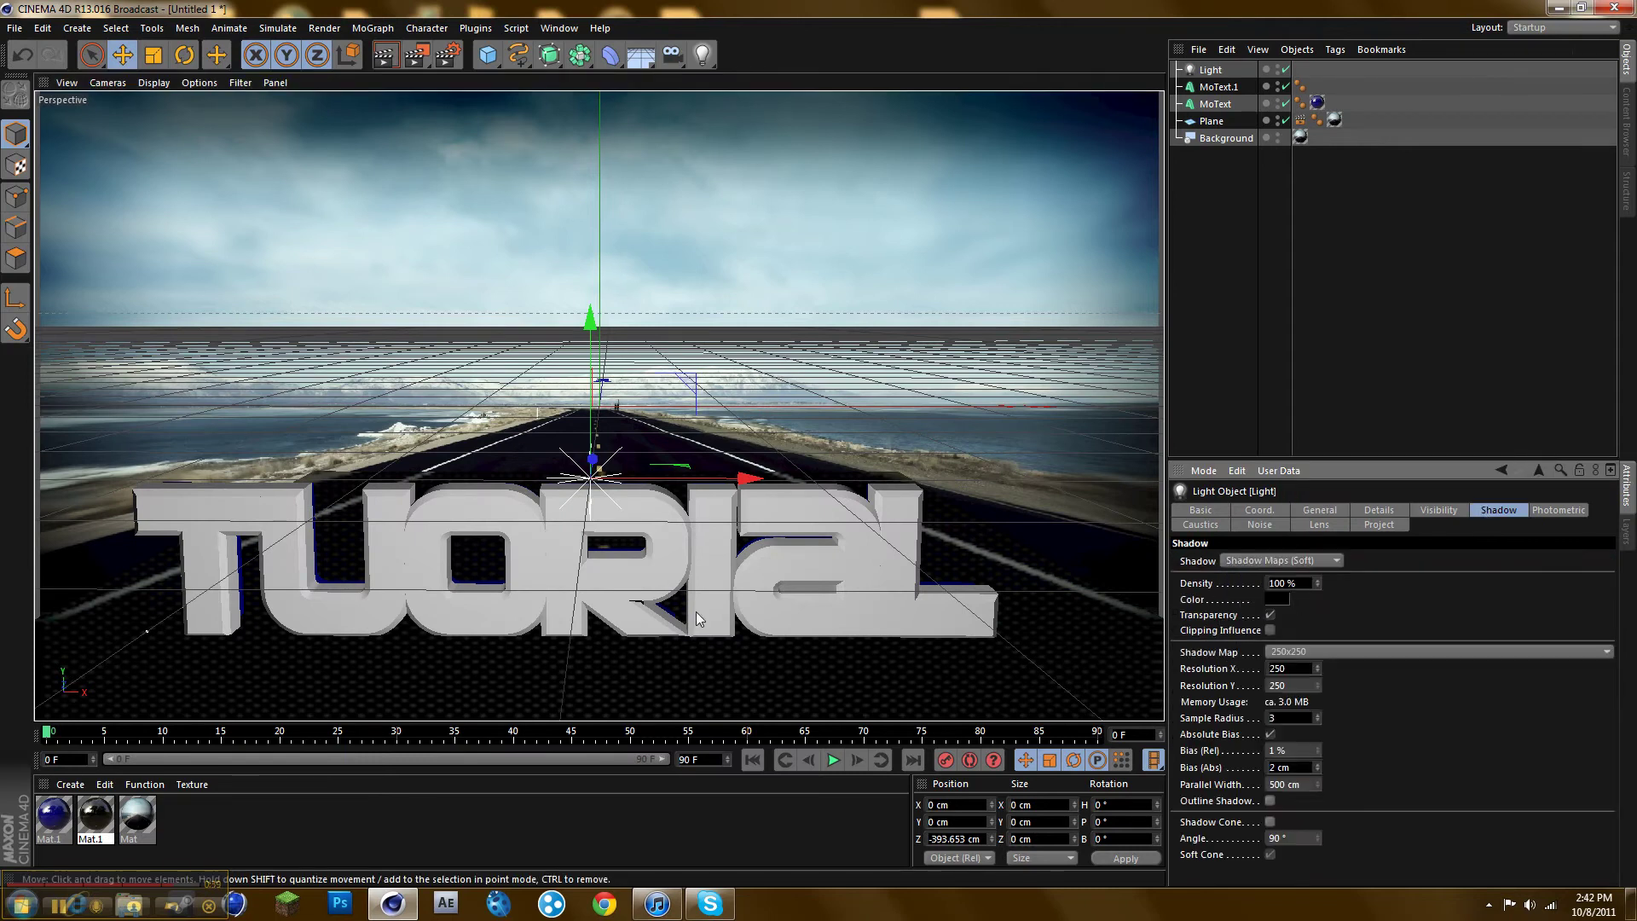
pyautogui.click(384, 55)
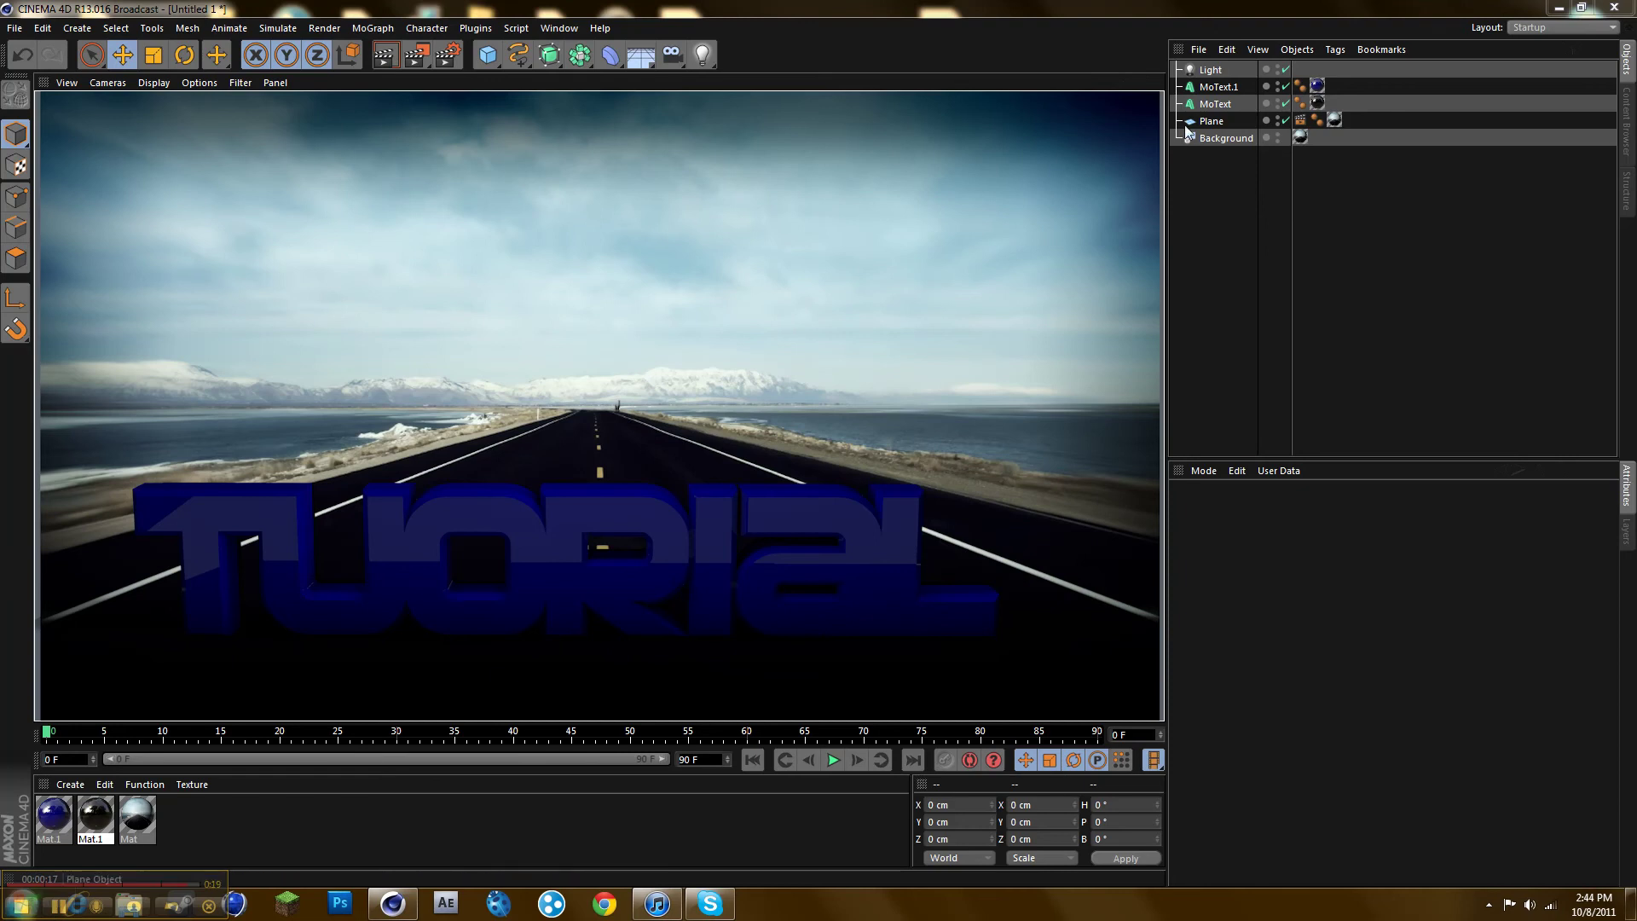
pyautogui.click(1210, 70)
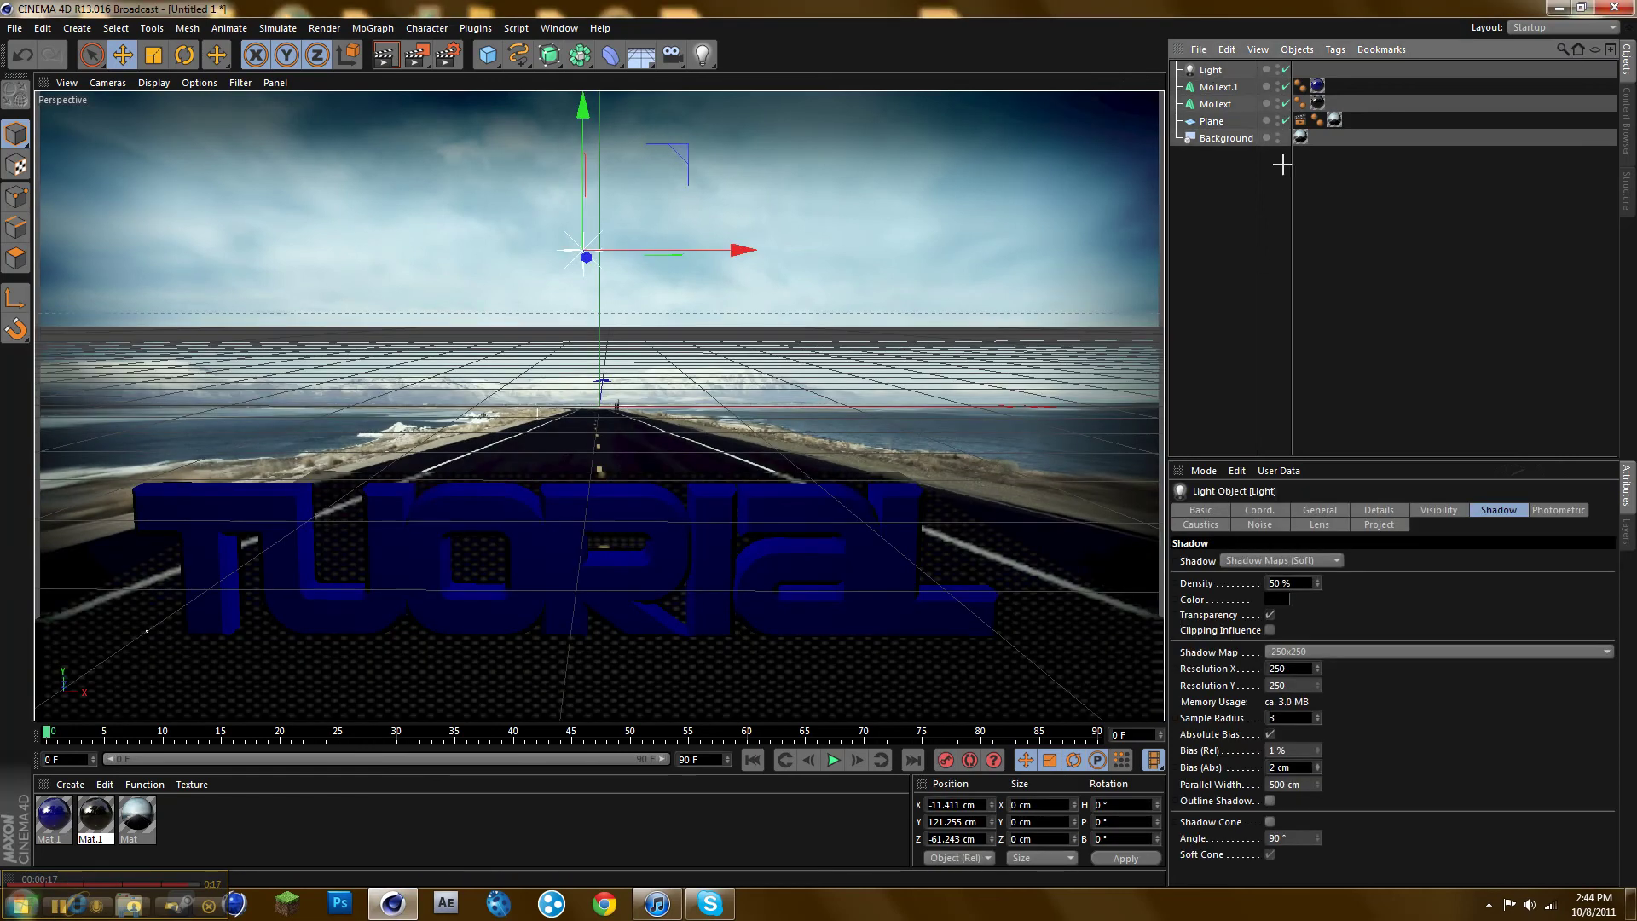
pyautogui.click(1282, 164)
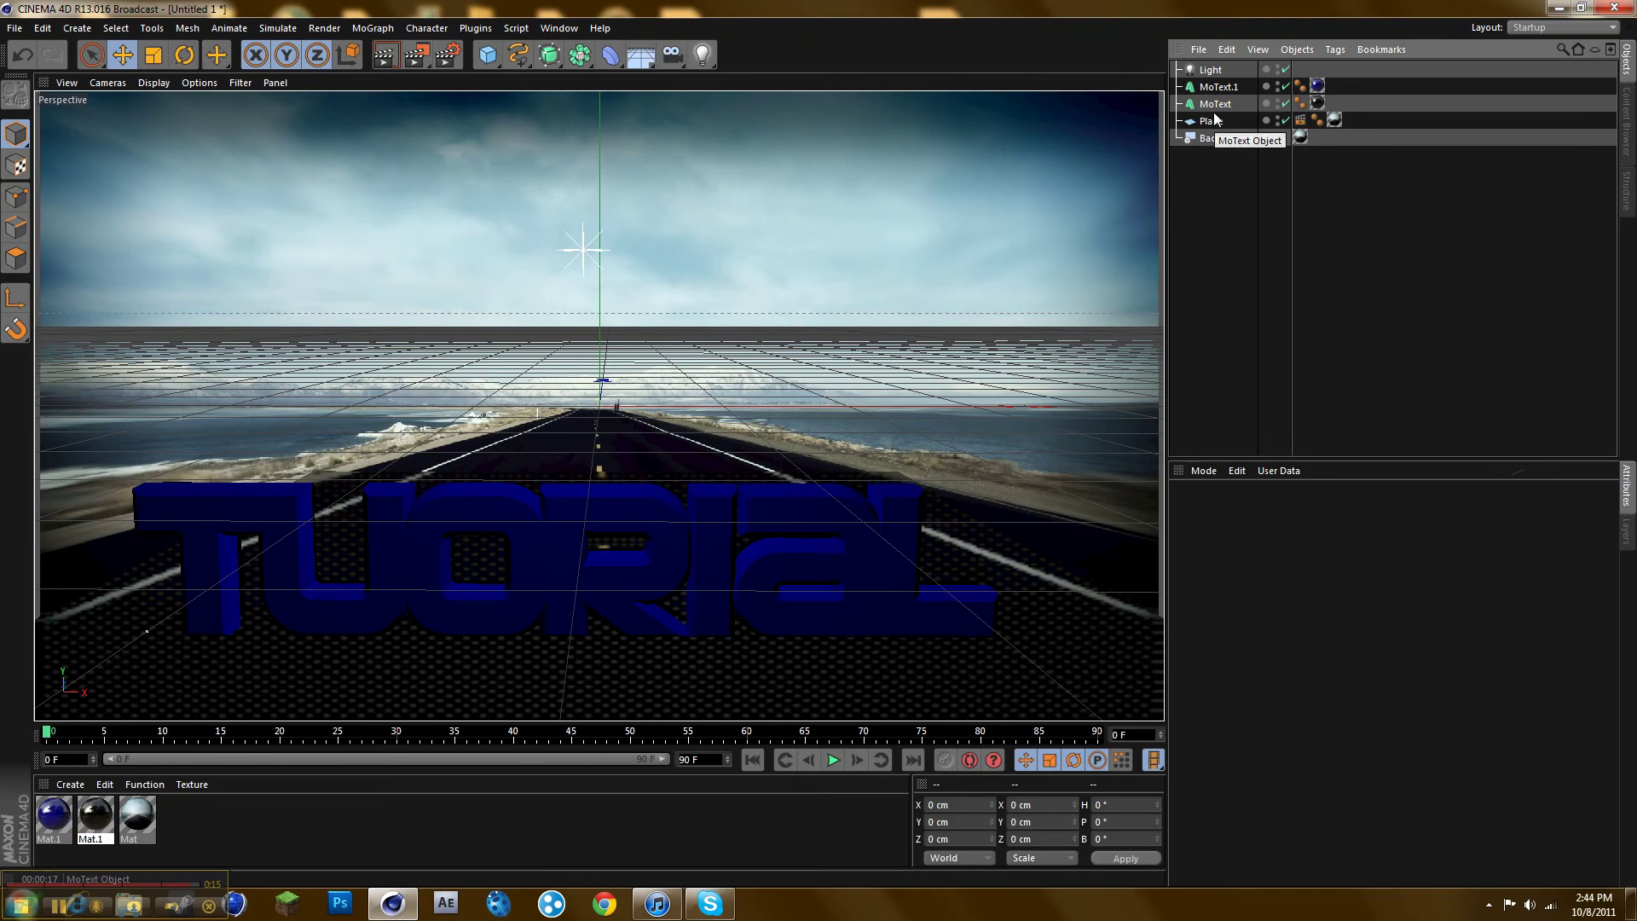
pyautogui.click(1217, 87)
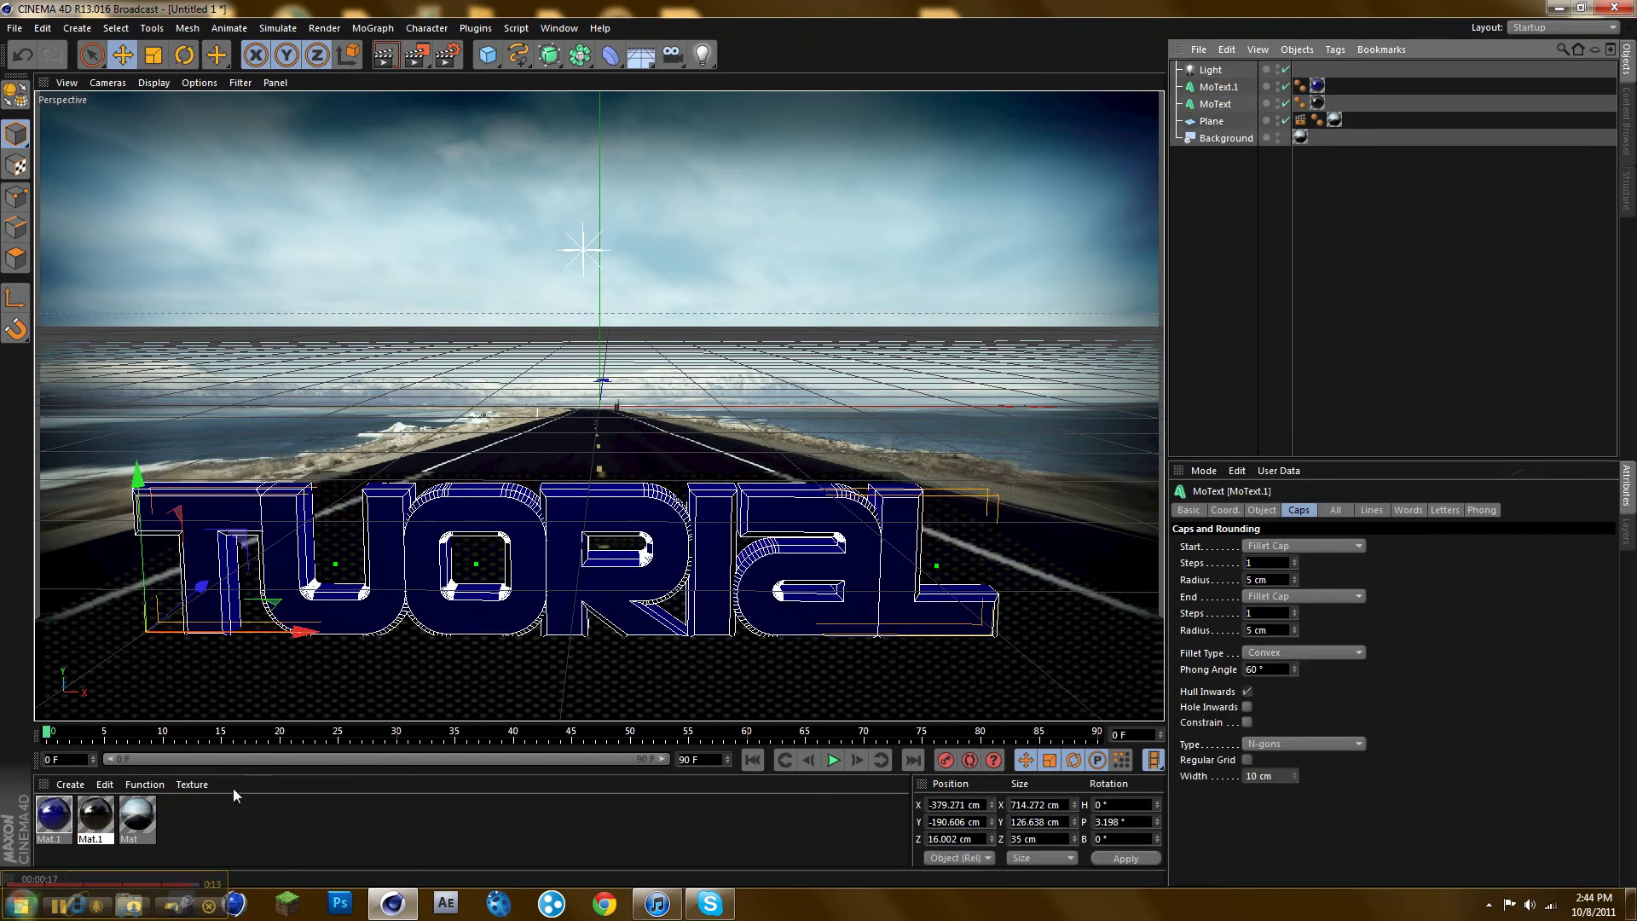